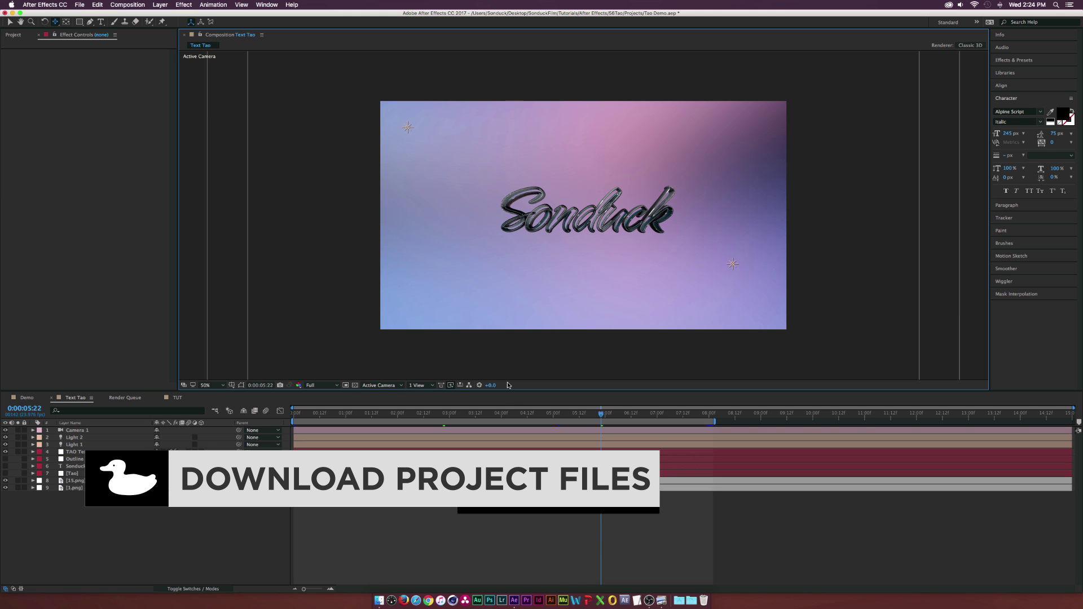
Switch to Finder and preview Demo.mov from the Elements folder, scrubbing through the finished text animation.
click(379, 601)
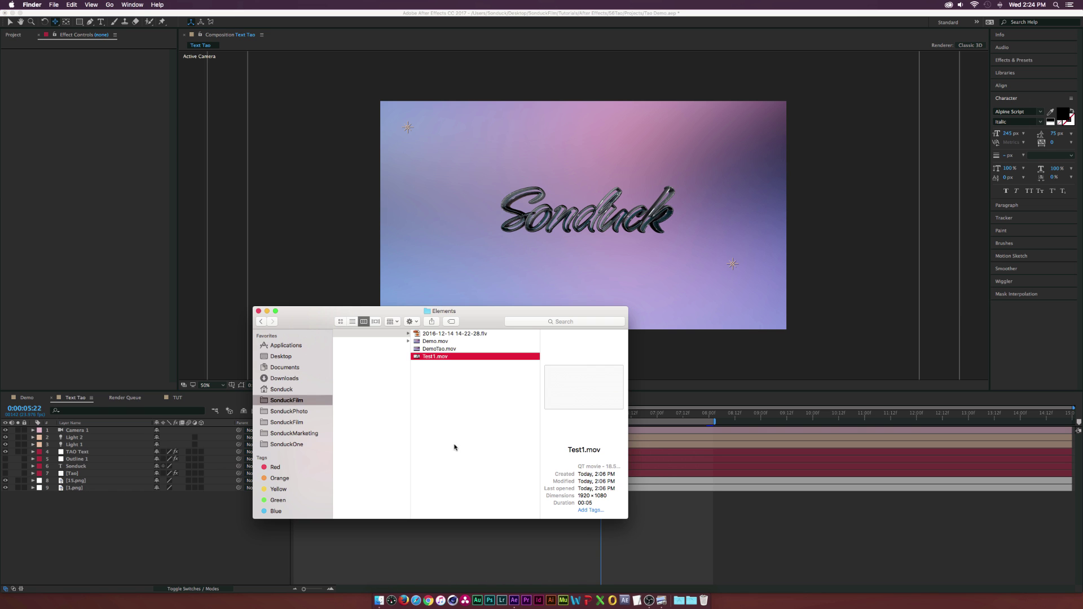
click(443, 349)
click(440, 341)
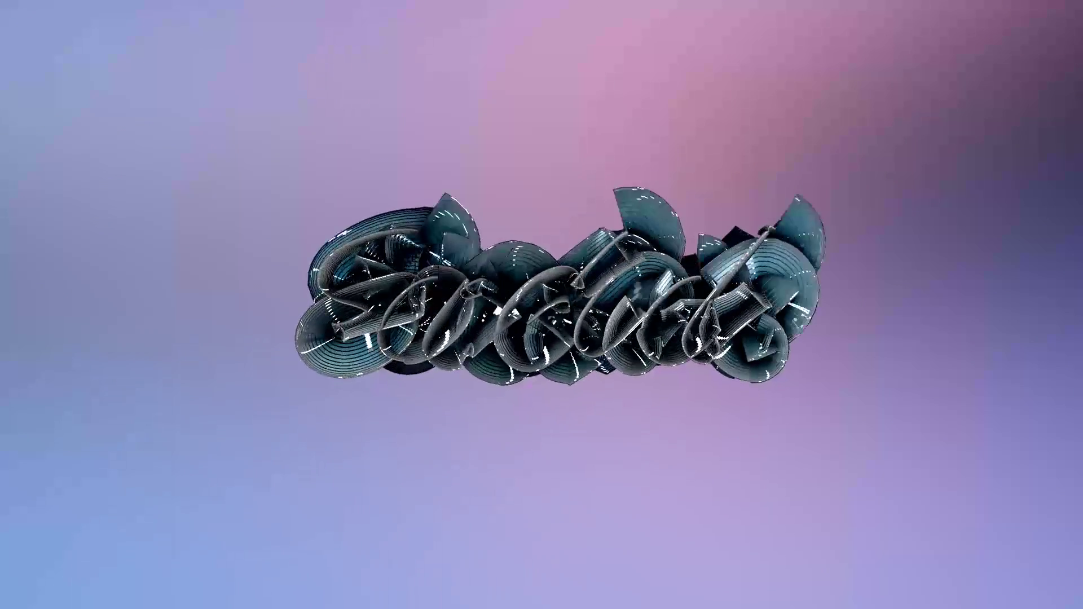
key(Escape)
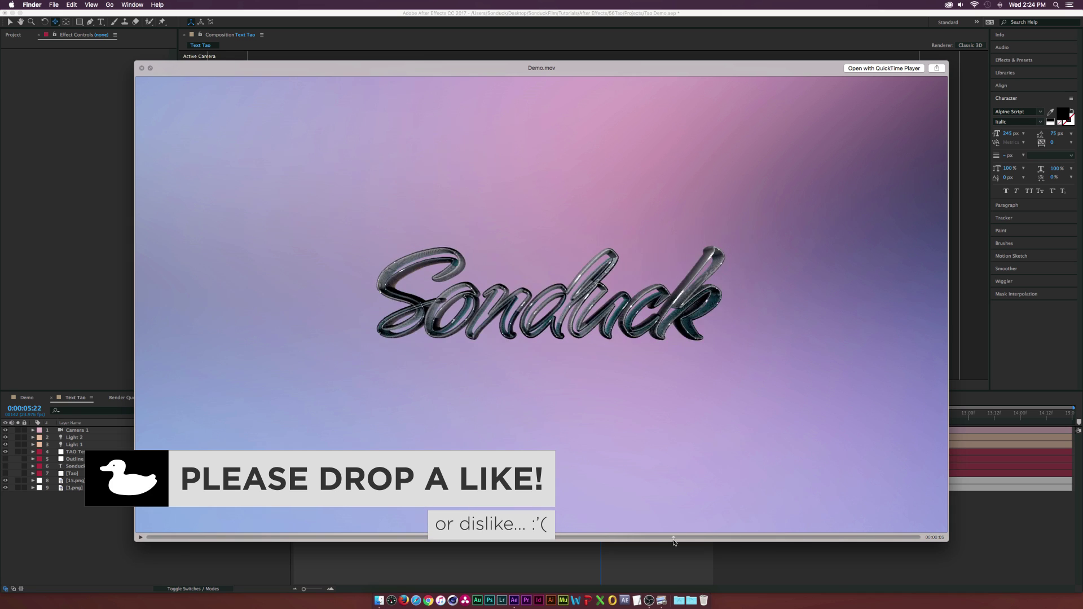
click(280, 538)
drag(280, 538, 310, 534)
key(space)
click(169, 529)
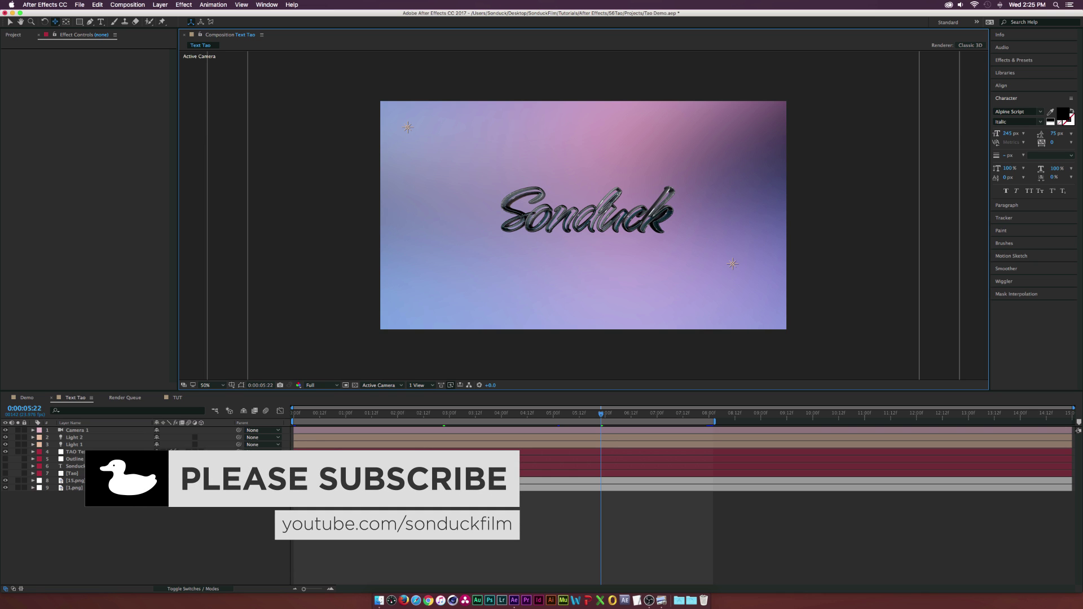
Add a text layer reading "Sonduck" near the middle of the TUT composition.
click(178, 397)
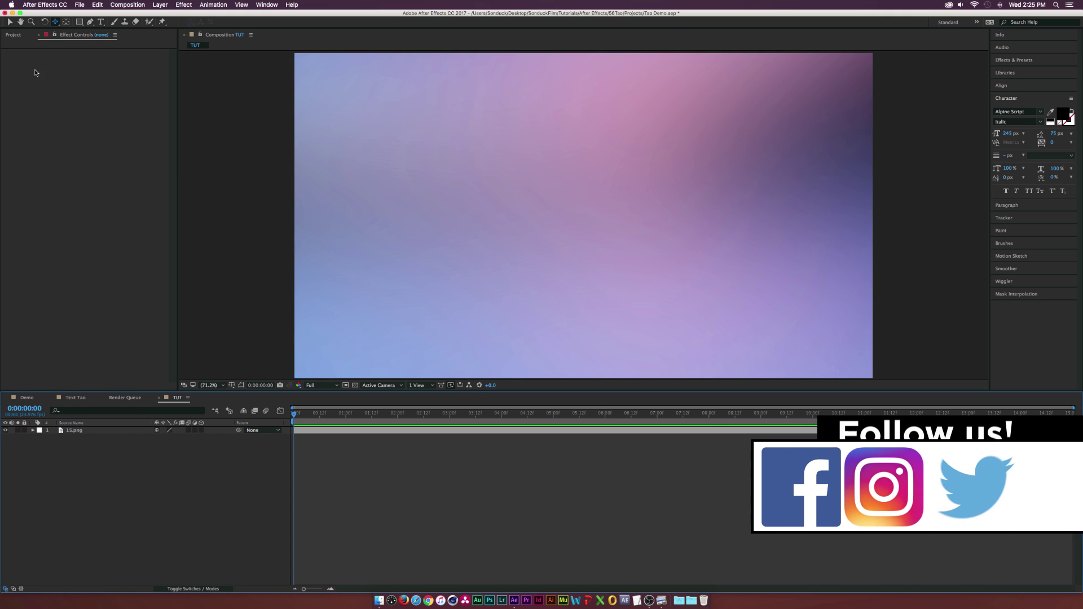
click(101, 22)
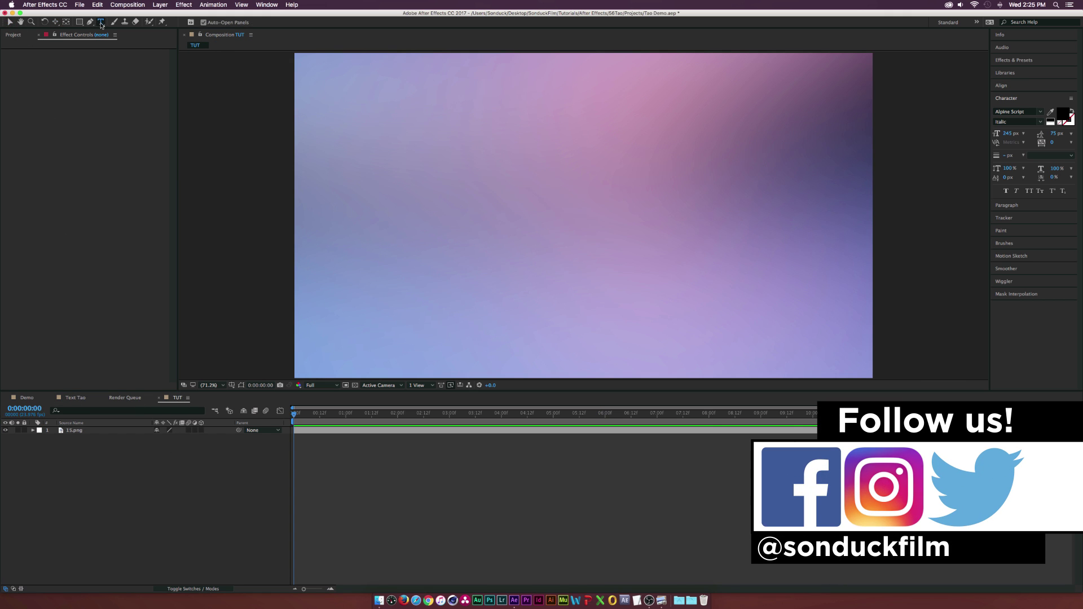
click(582, 221)
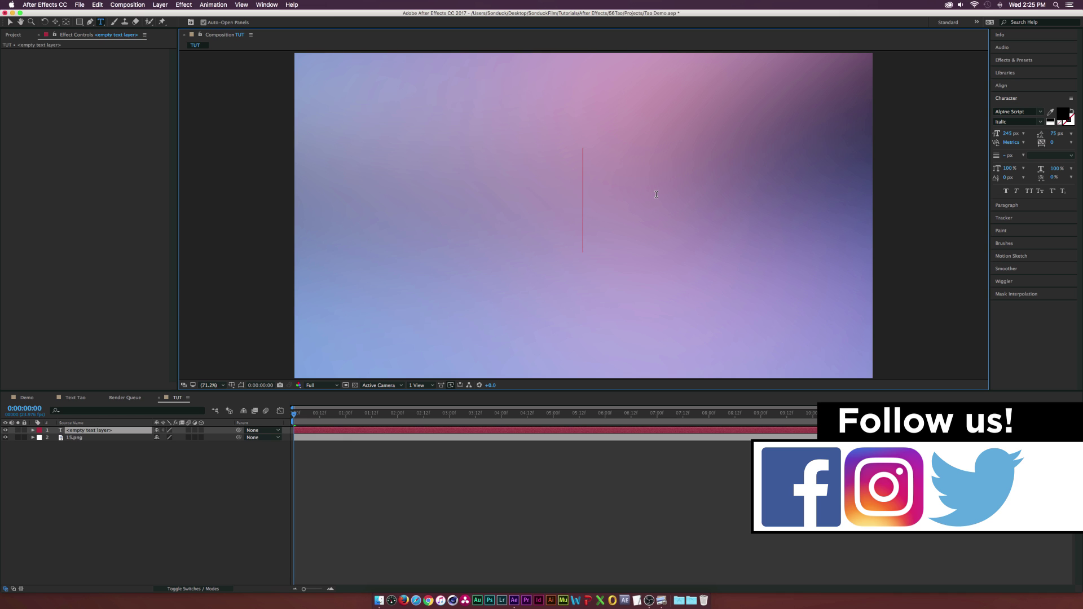
text(Sonud)
key(BackSpace)
text(duck)
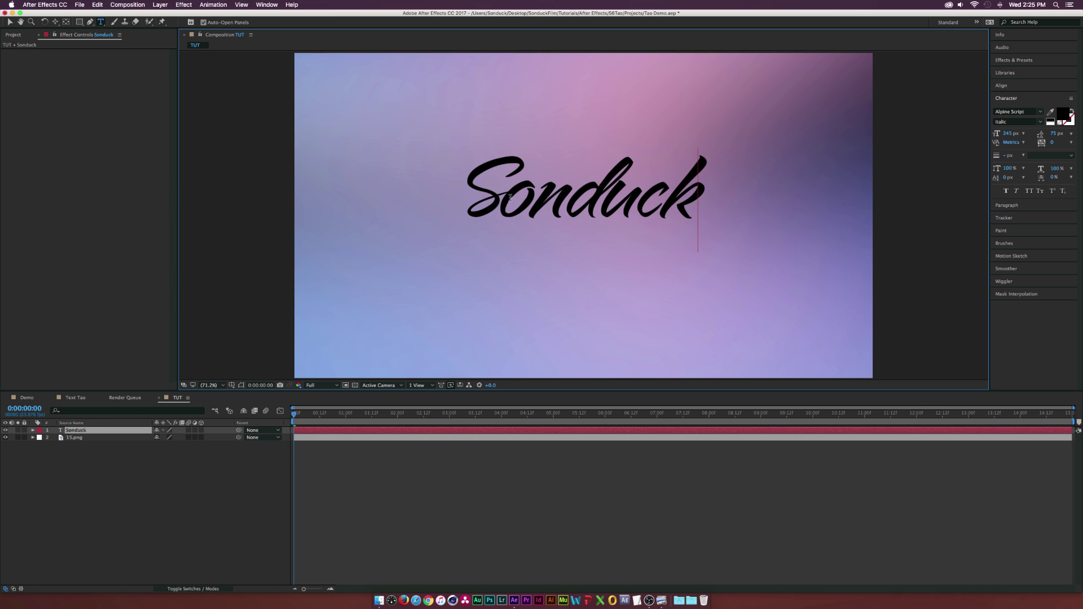
Center the Sonduck text horizontally and vertically in the composition.
key(super+a)
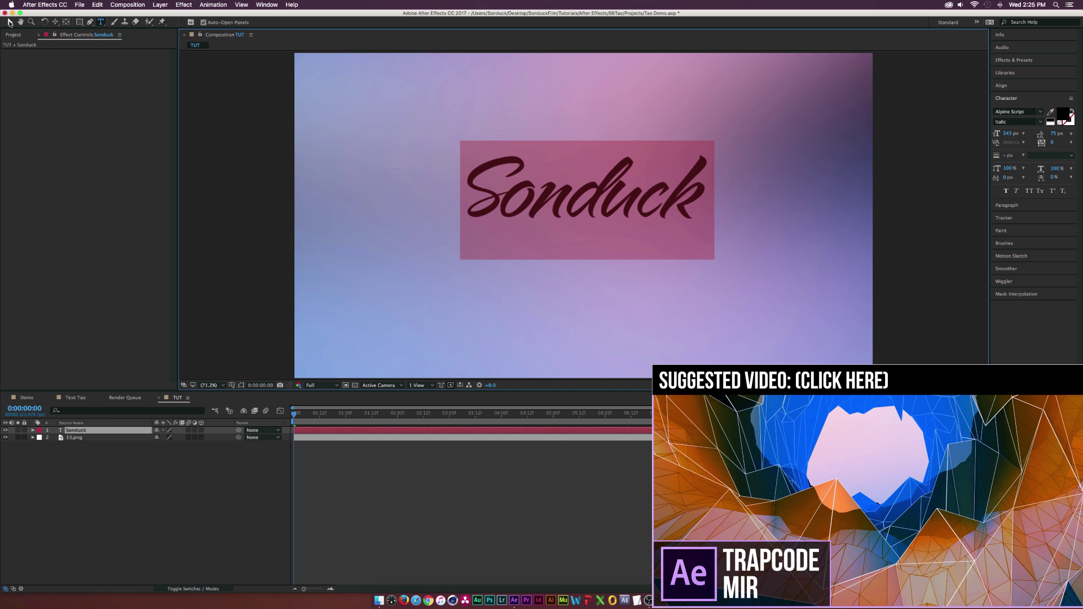
click(9, 23)
click(1015, 85)
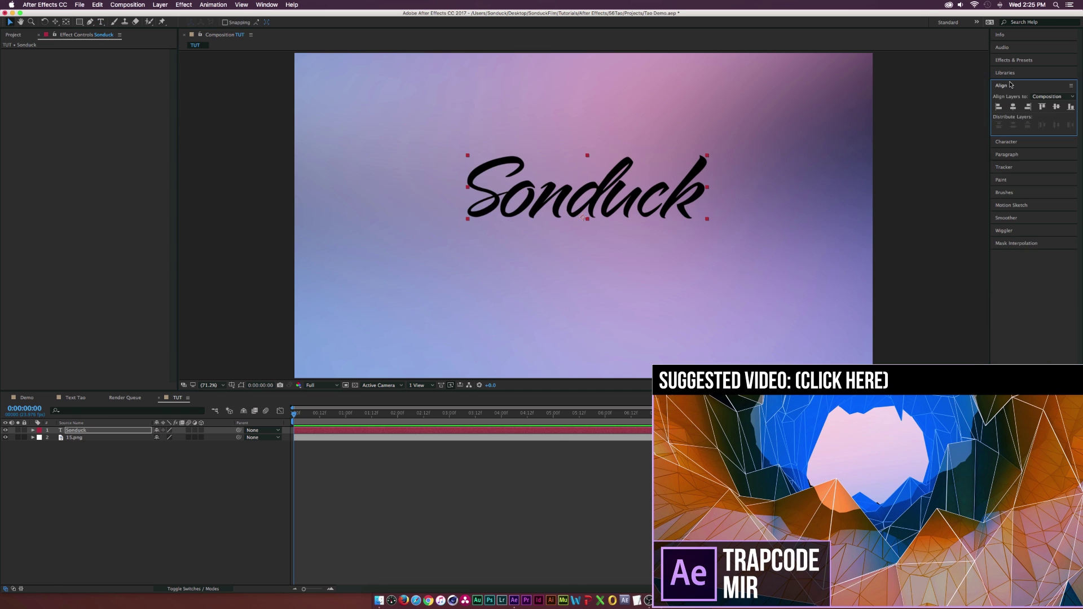
click(1013, 107)
click(1056, 107)
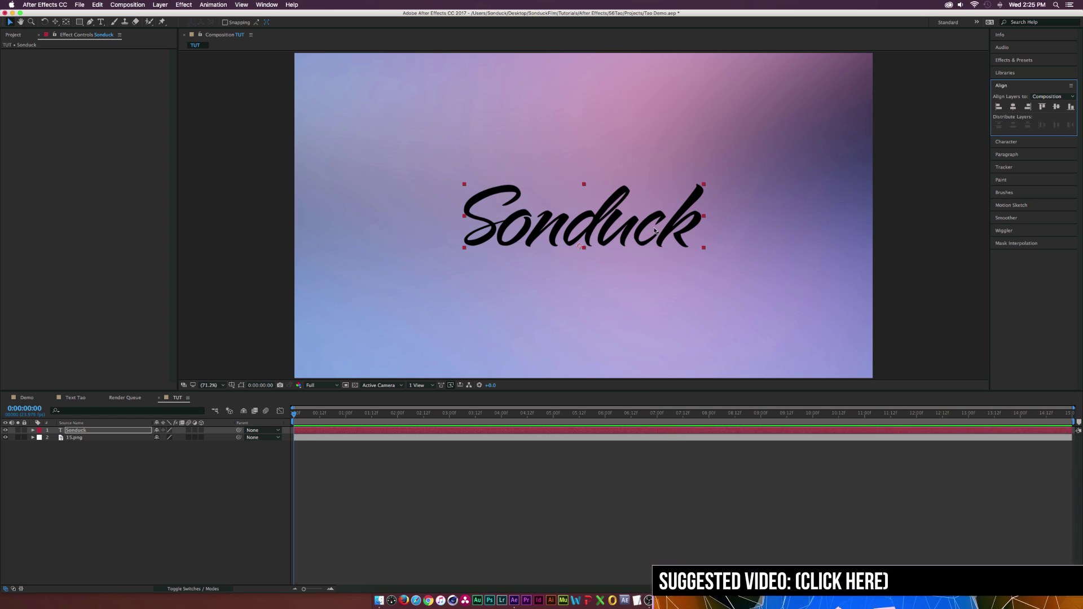
Create masks from the Sonduck text layer and show the mask paths in the composition view.
click(81, 466)
click(98, 429)
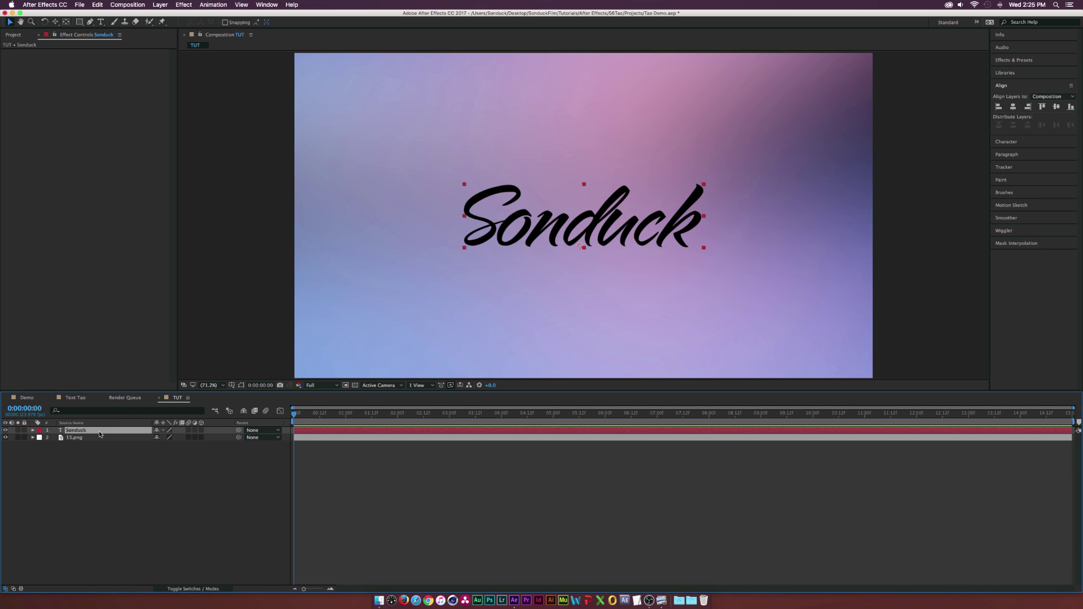
right_click(99, 433)
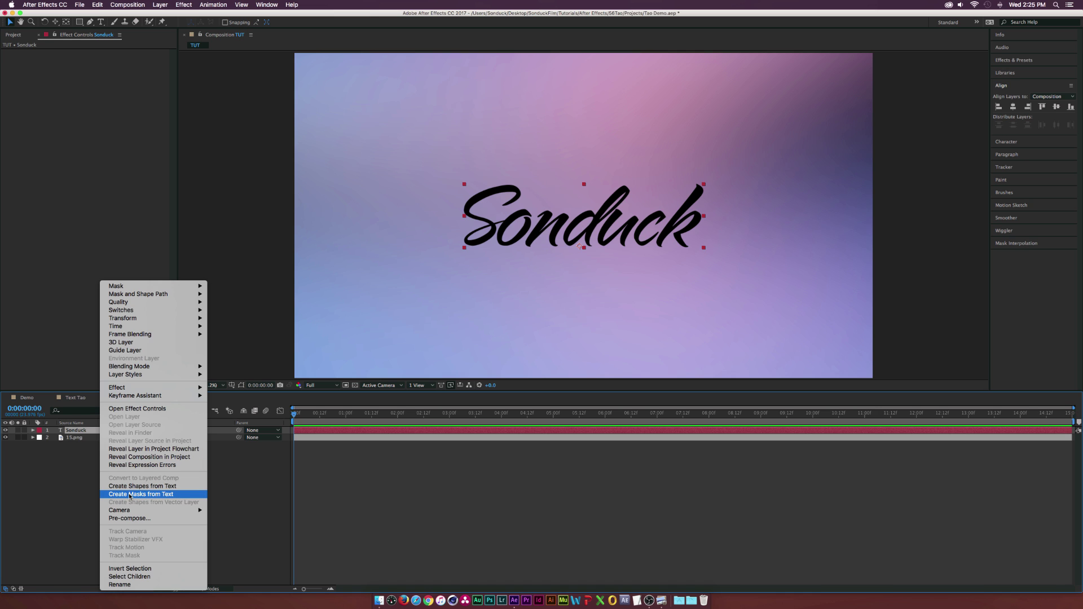
click(161, 494)
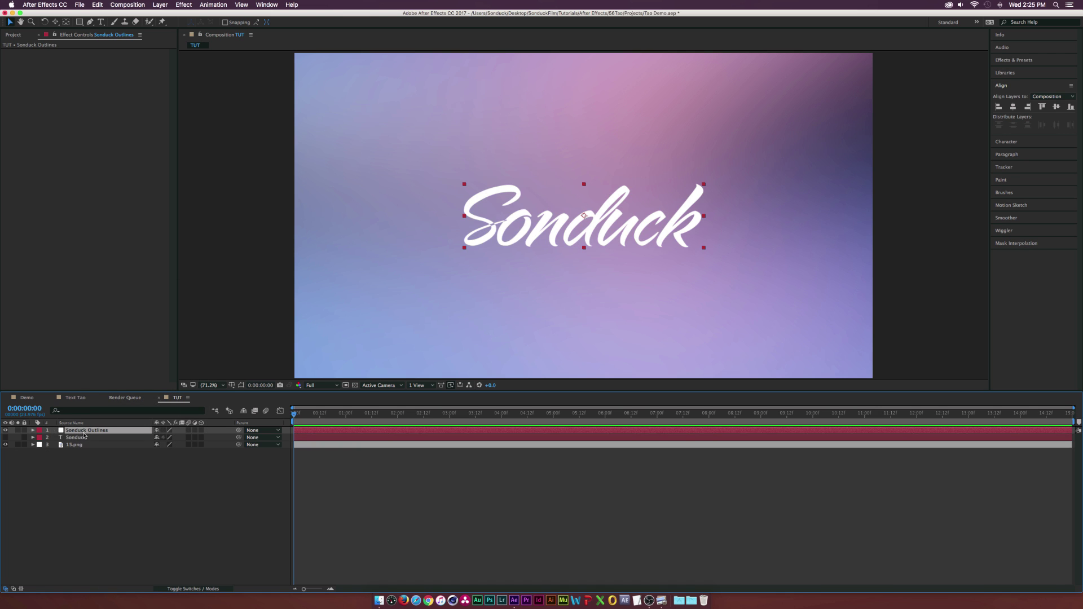
click(240, 385)
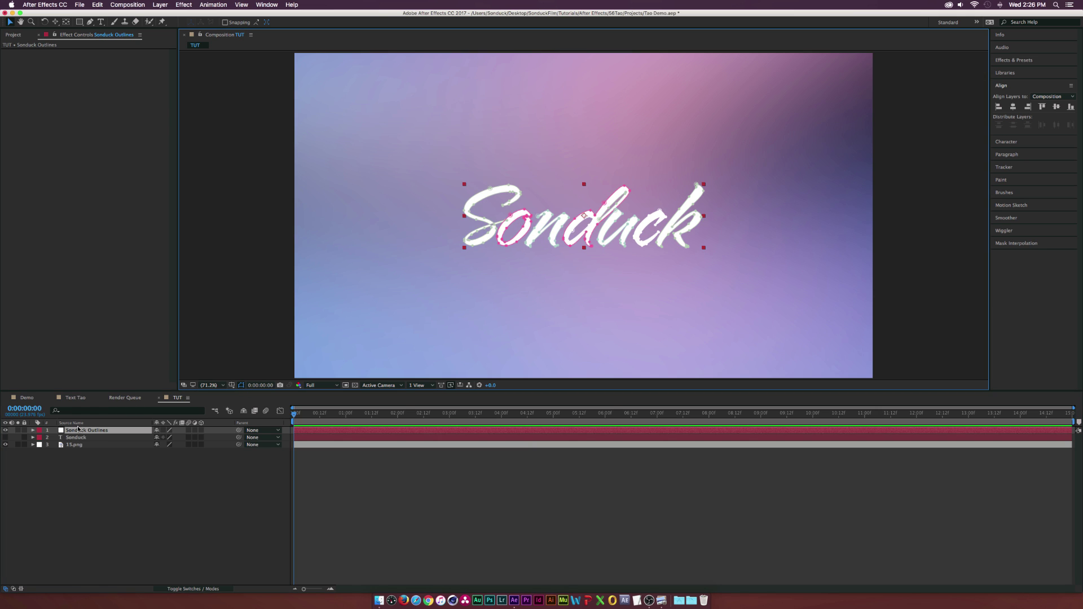
Rename the outlines layer as "Text Tao" and apply the Trapcode Tao effect to it.
key(Return)
text(Text)
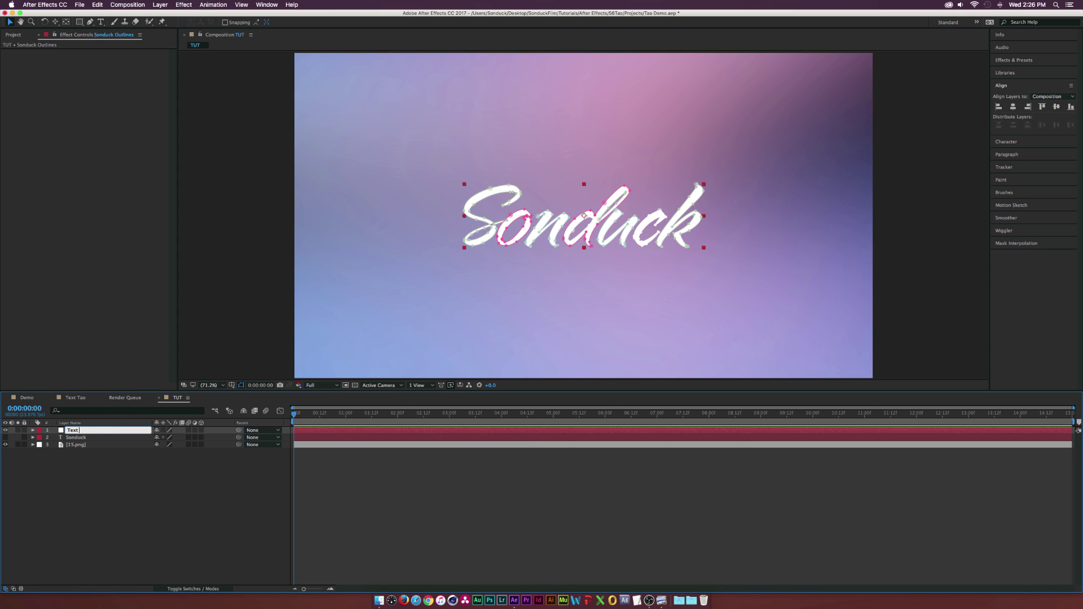
text( Tao)
key(Return)
click(184, 5)
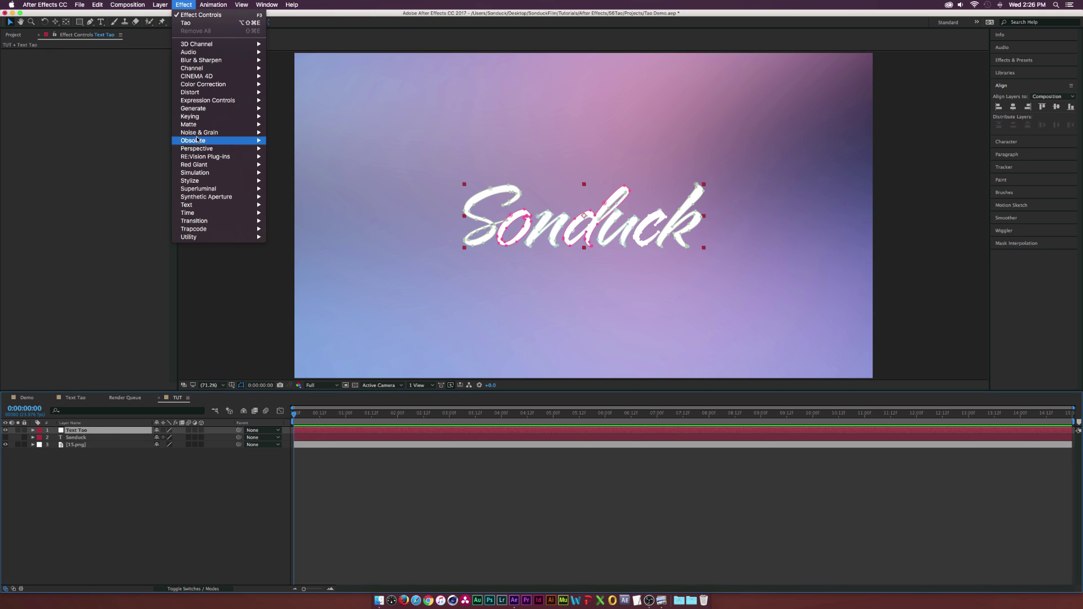
mouse_move(202, 230)
click(286, 270)
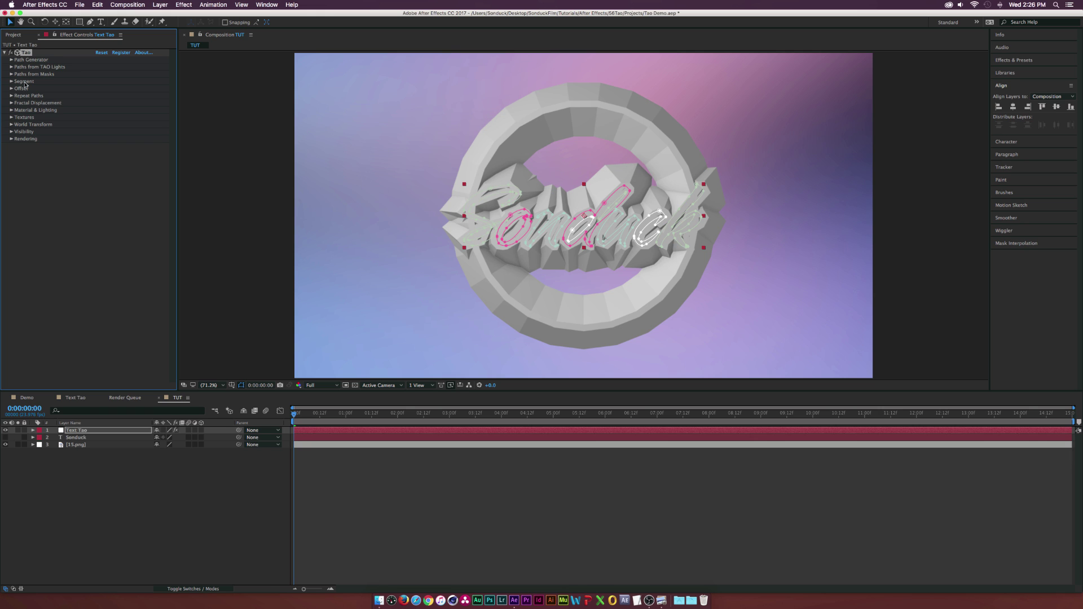
Turn off Generate Path in the Tao effect so that only Paths from Masks is enabled.
click(11, 74)
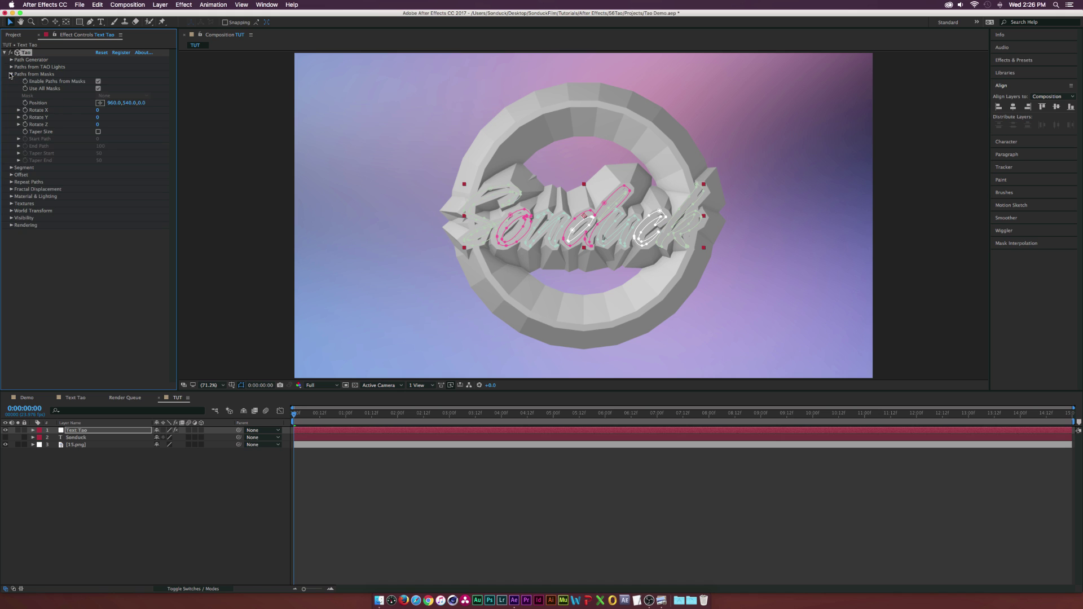
click(98, 82)
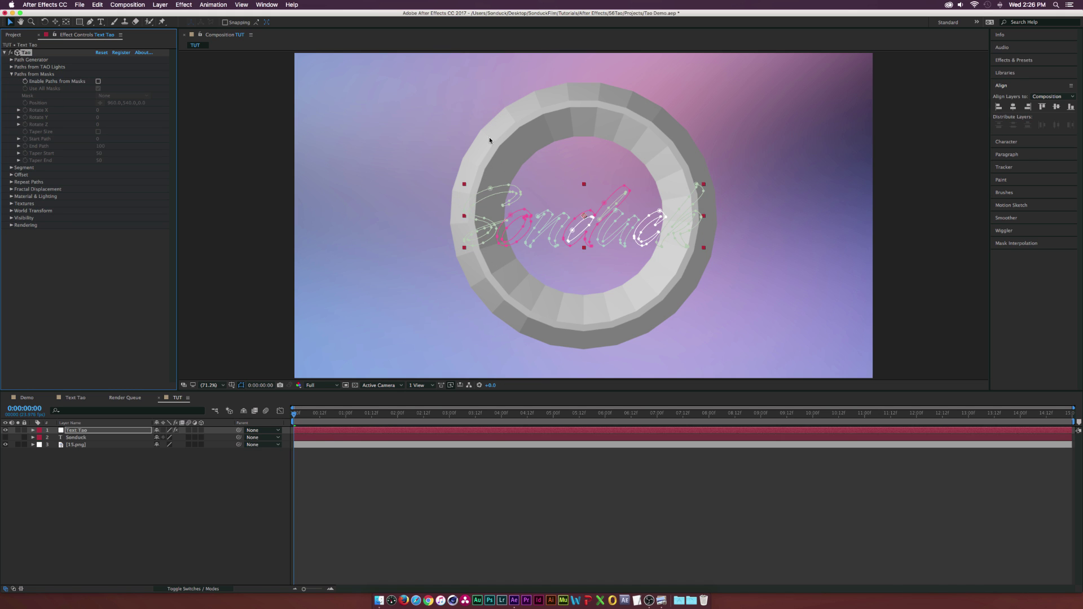
click(11, 60)
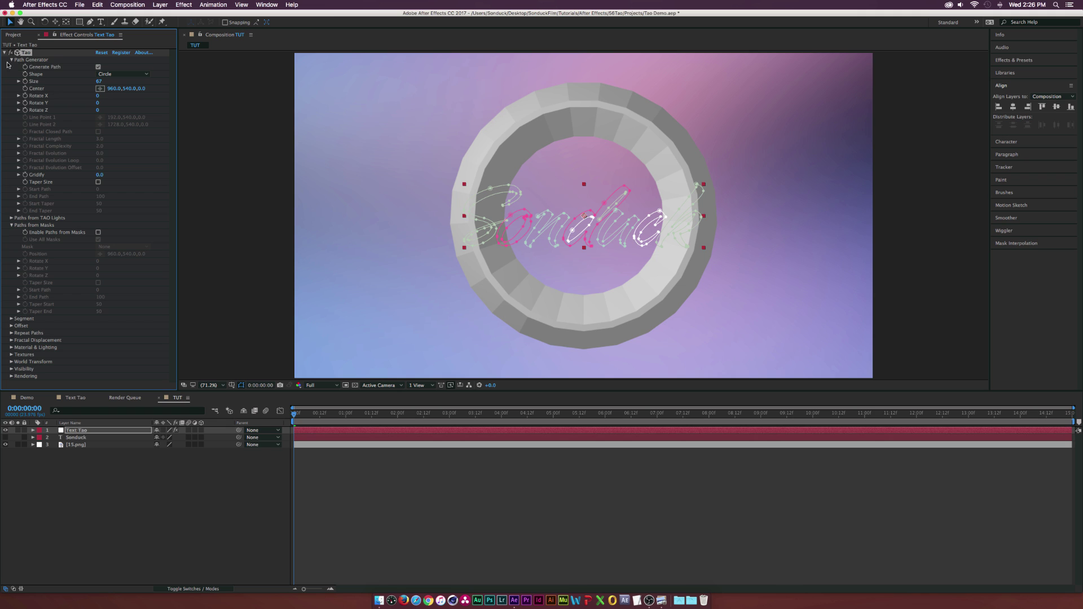
click(98, 67)
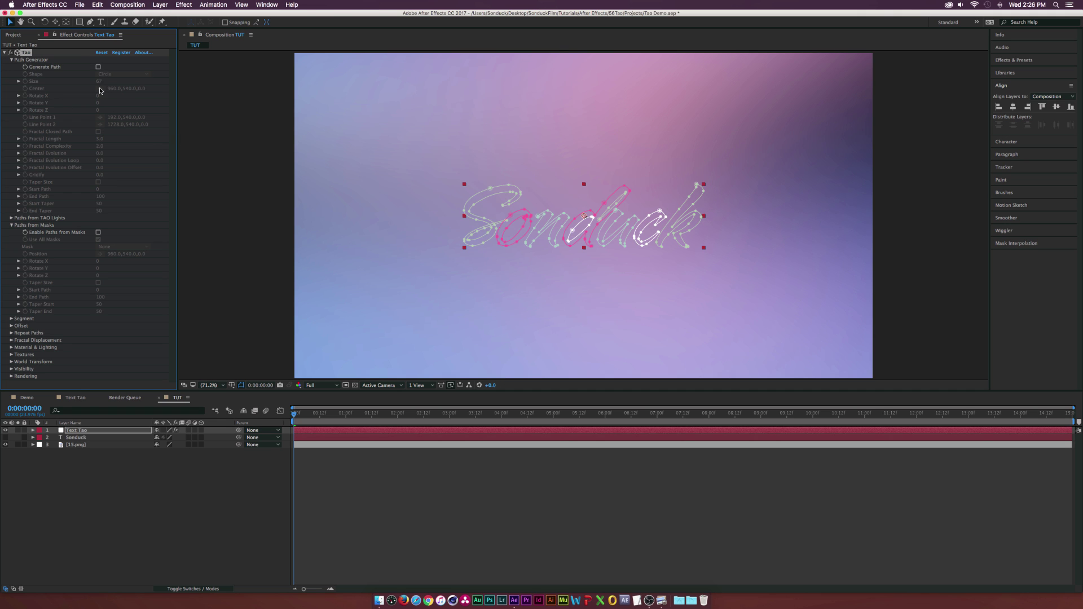
click(11, 60)
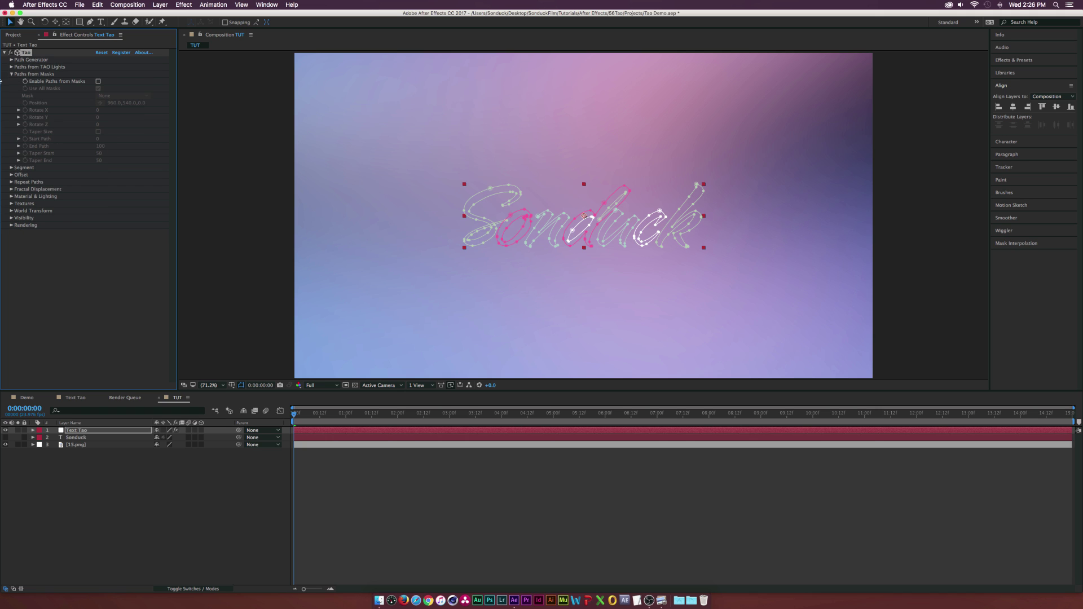
click(98, 81)
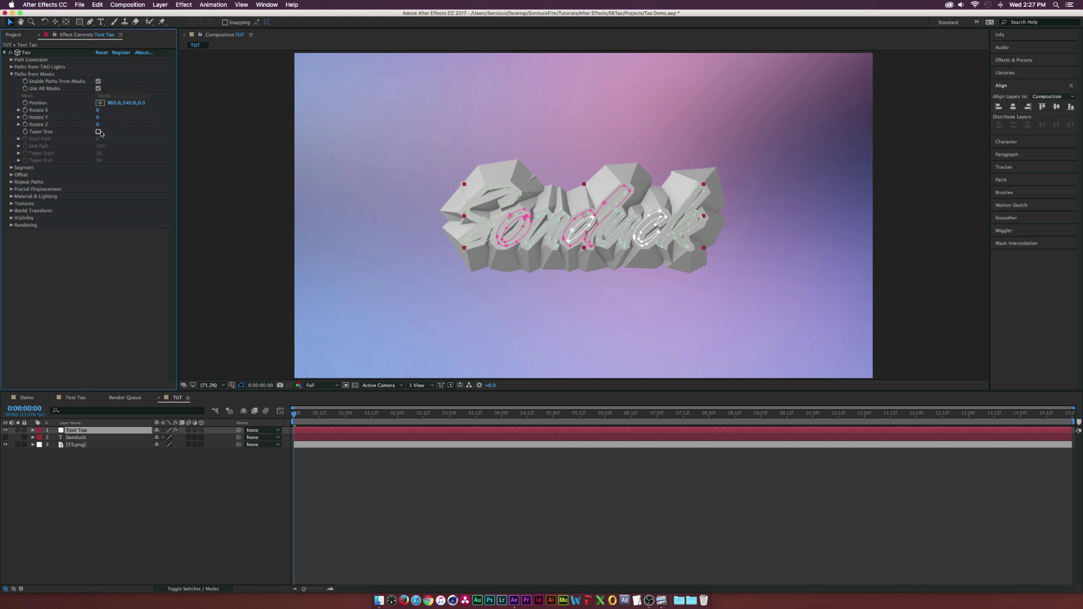
Try a Rotate X of 80 and a Rotate Y of about 28 on the mask paths, undoing each.
click(98, 110)
text(80)
key(Return)
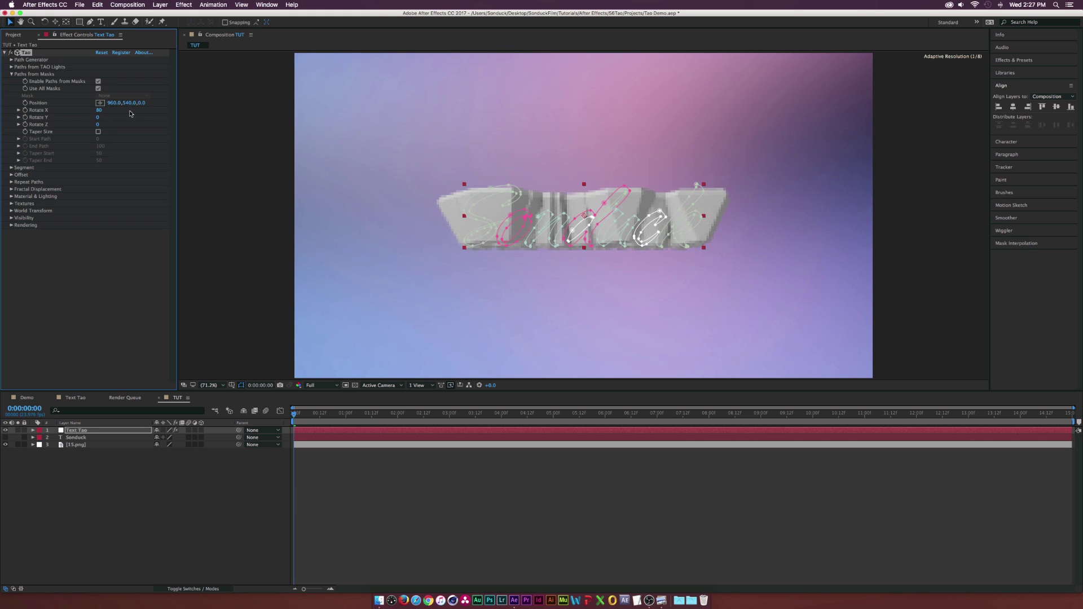
key(super+z)
drag(97, 117, 109, 118)
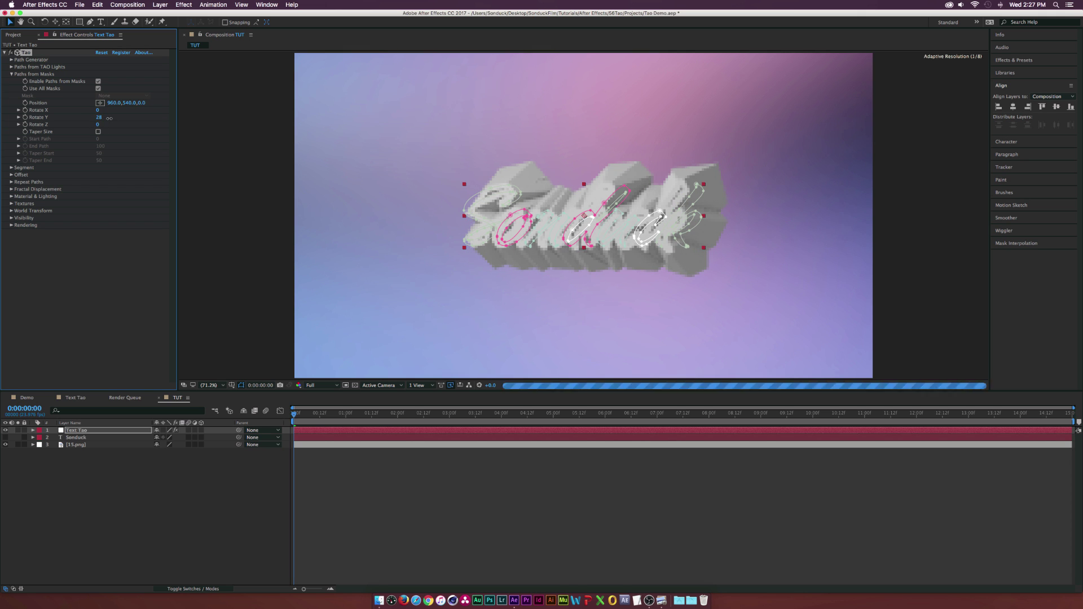
key(super+z)
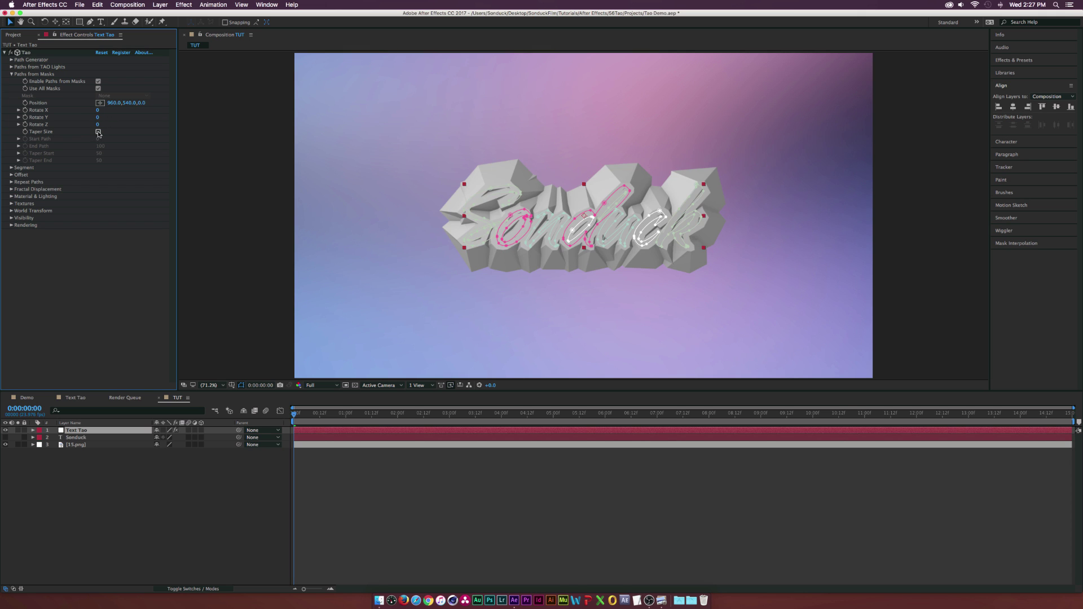
Try Taper Size on the paths from masks and turn it back off.
click(98, 132)
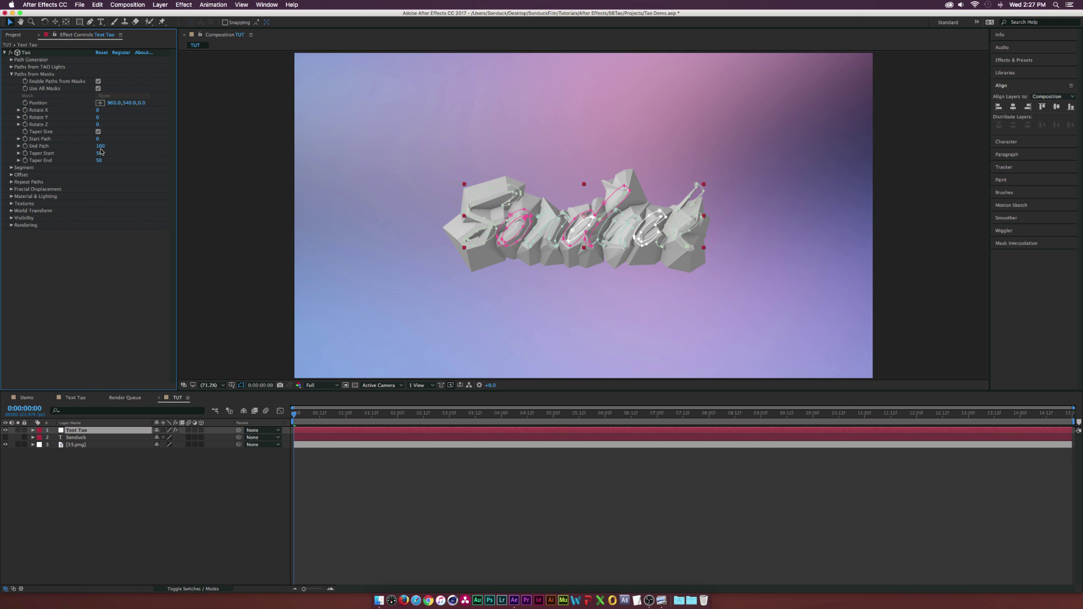
mouse_move(101, 147)
mouse_down()
mouse_move(56, 149)
mouse_move(124, 146)
mouse_move(132, 155)
mouse_move(100, 154)
mouse_up()
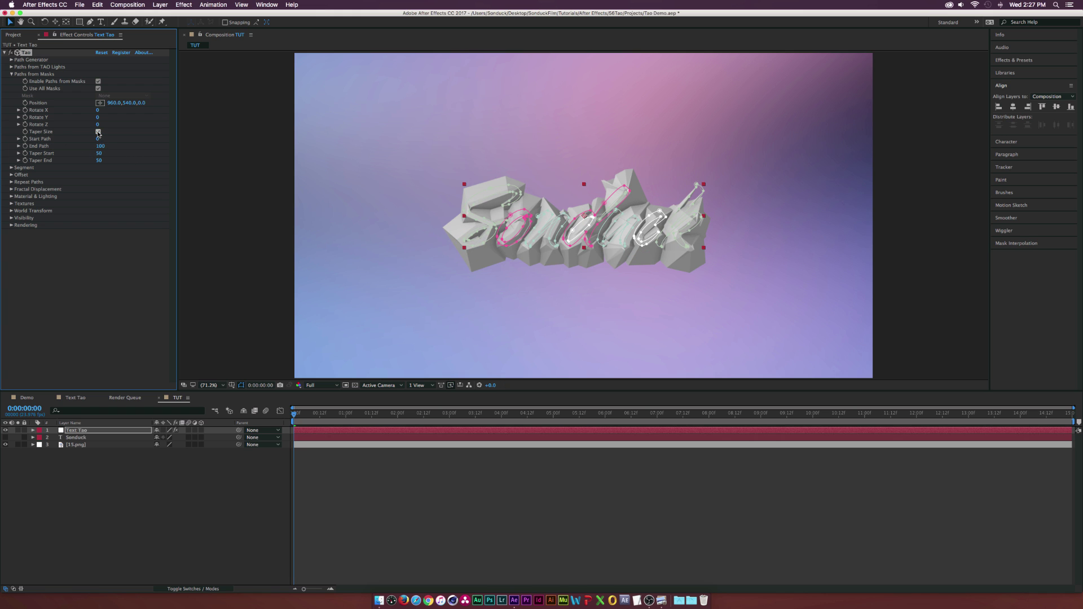
click(98, 132)
click(11, 74)
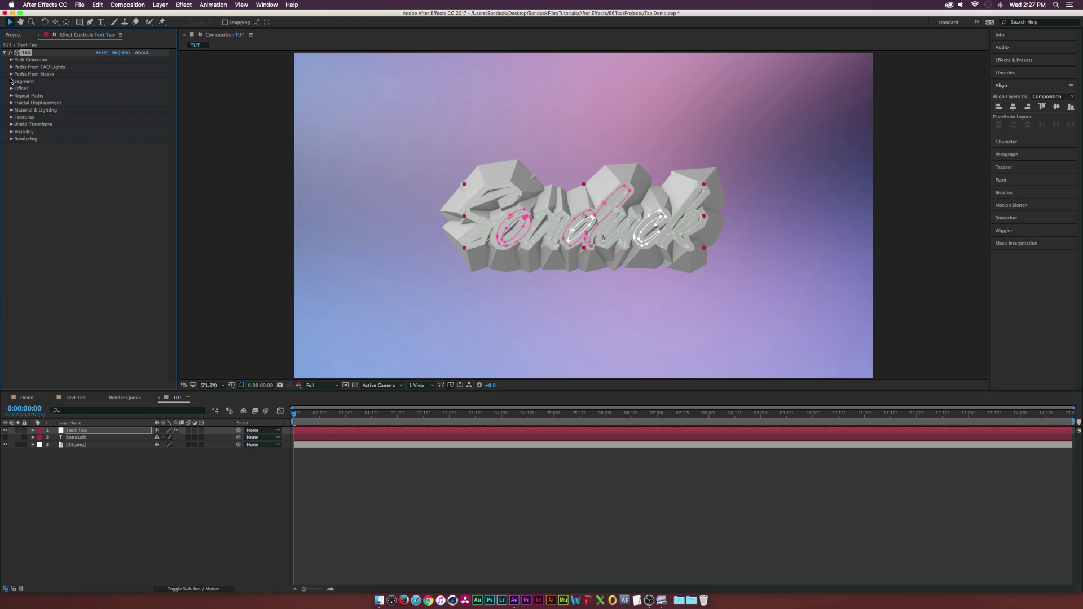
Try the Repeat Sphere and Repeat N-gon segment modes in Tao and return to Extrude N-gon.
click(11, 82)
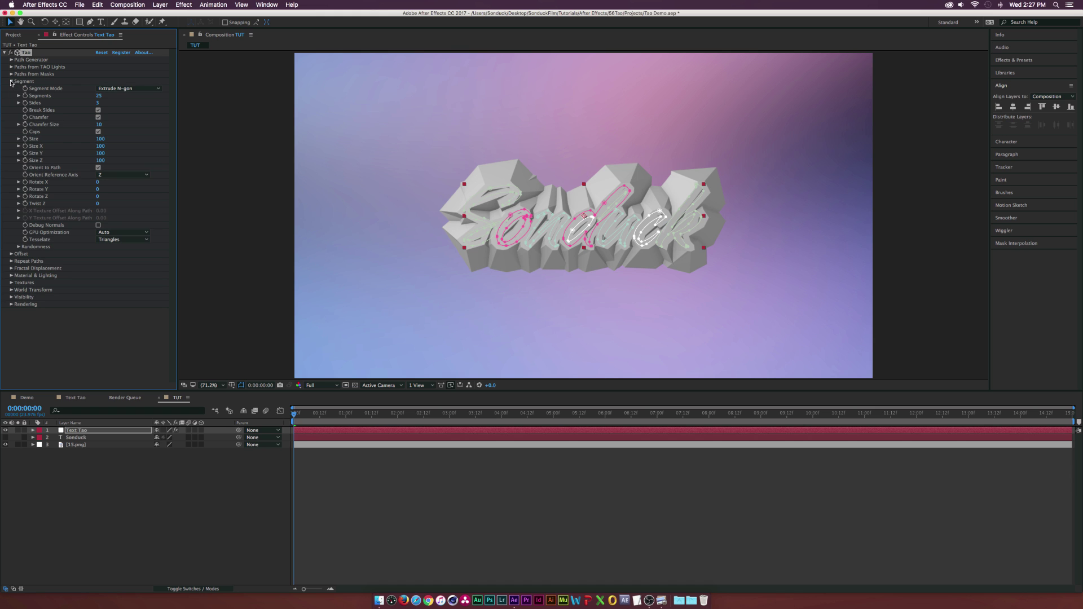
click(11, 81)
click(11, 81)
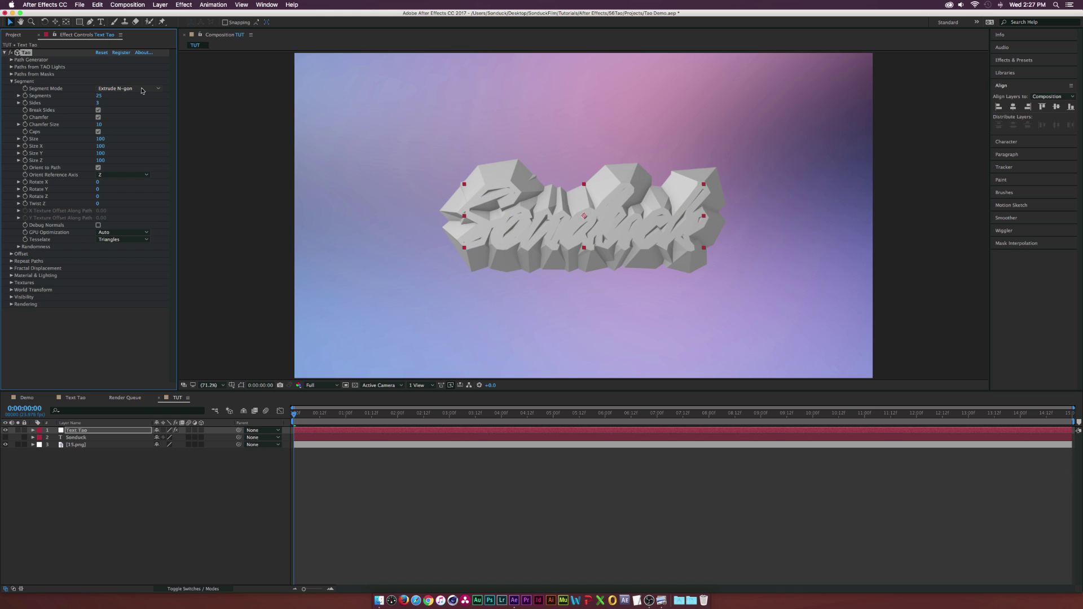
click(142, 90)
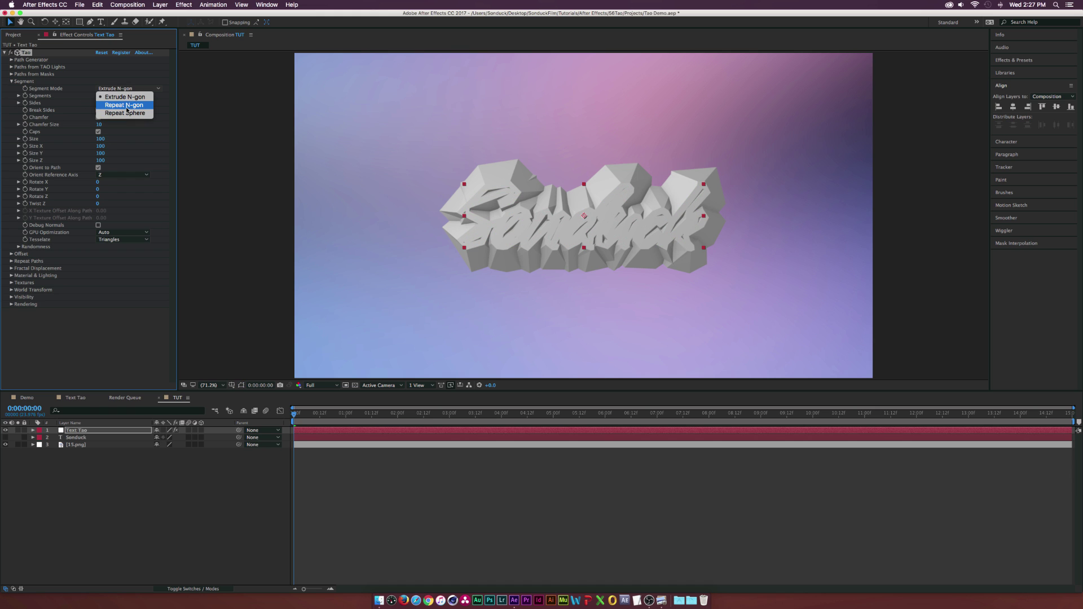
click(127, 113)
click(125, 89)
click(125, 91)
click(126, 90)
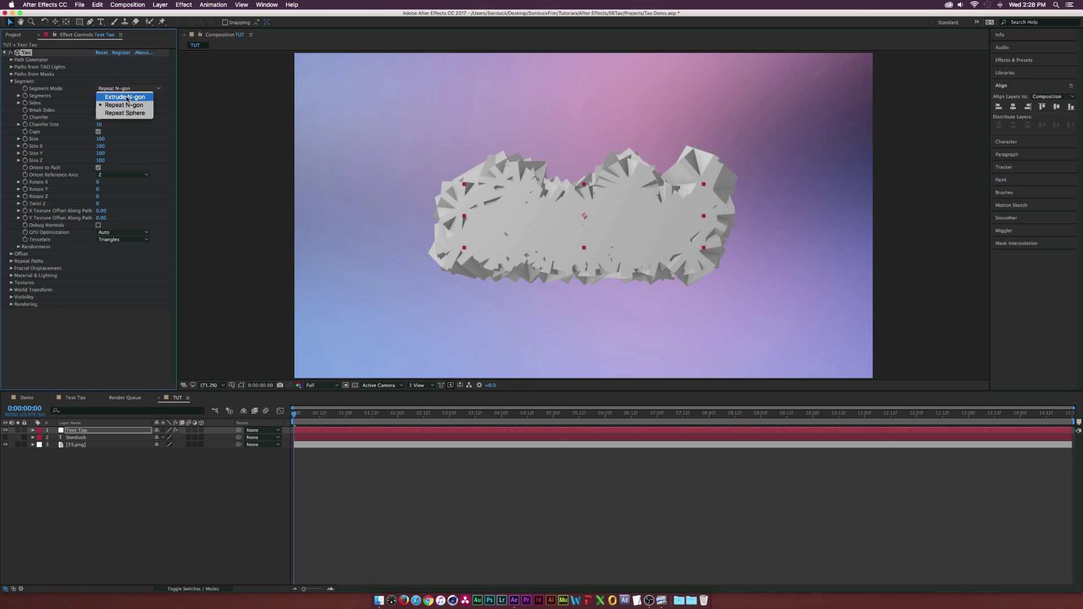
click(127, 97)
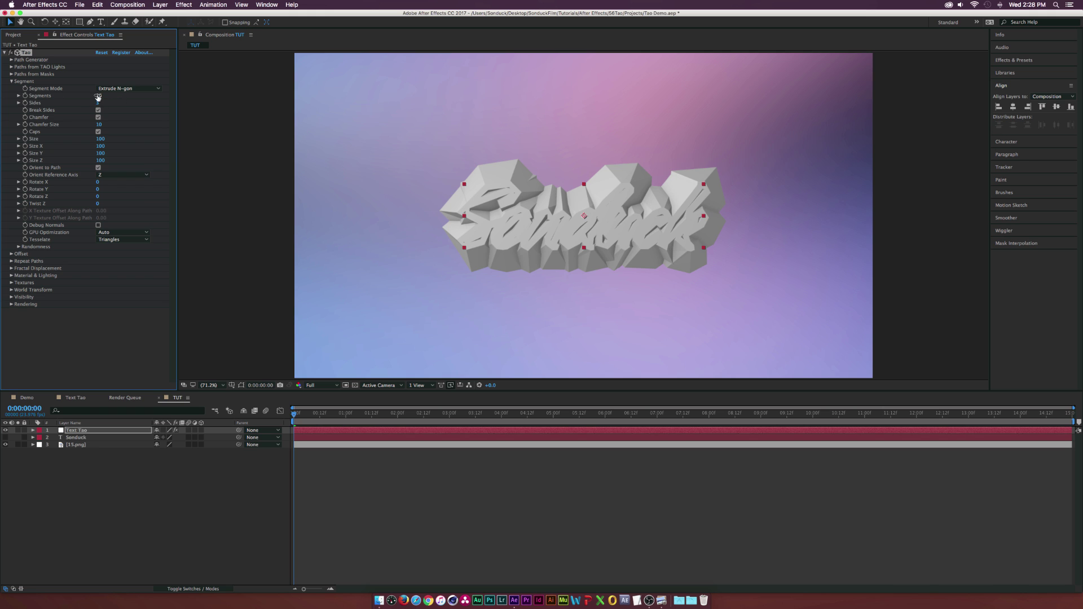
Set the Tao segment's Segments to 200 and Sides to 50.
click(99, 96)
text(200)
key(Return)
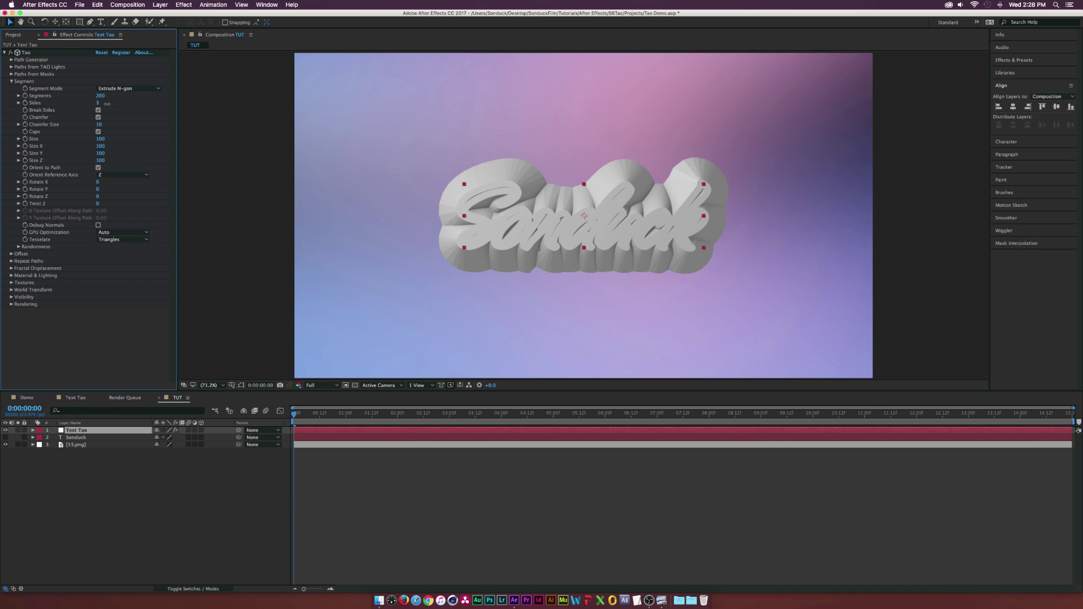
drag(98, 104, 121, 104)
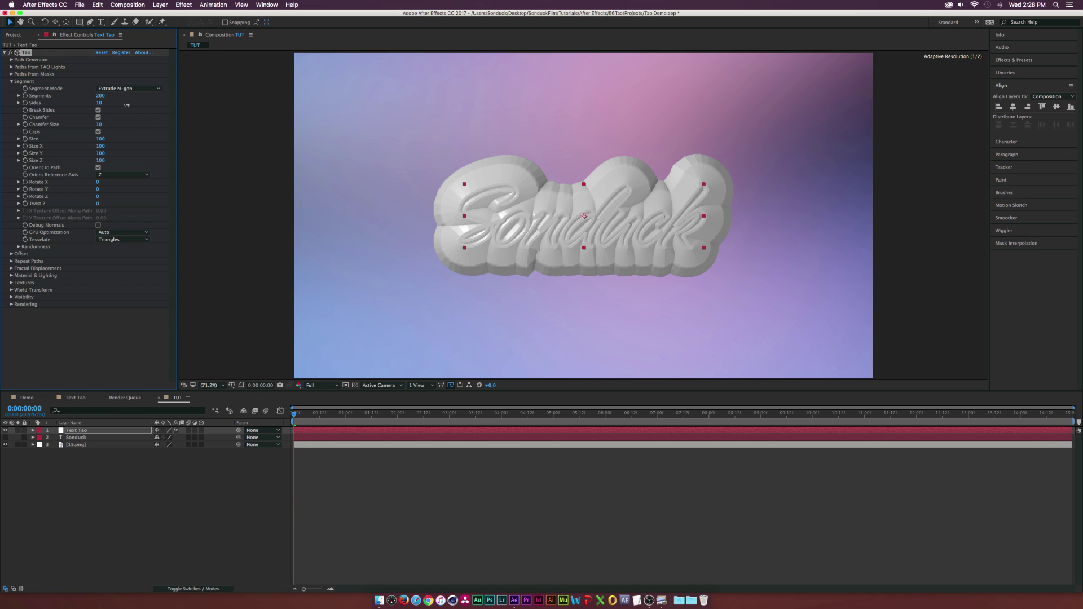
click(99, 103)
text(50)
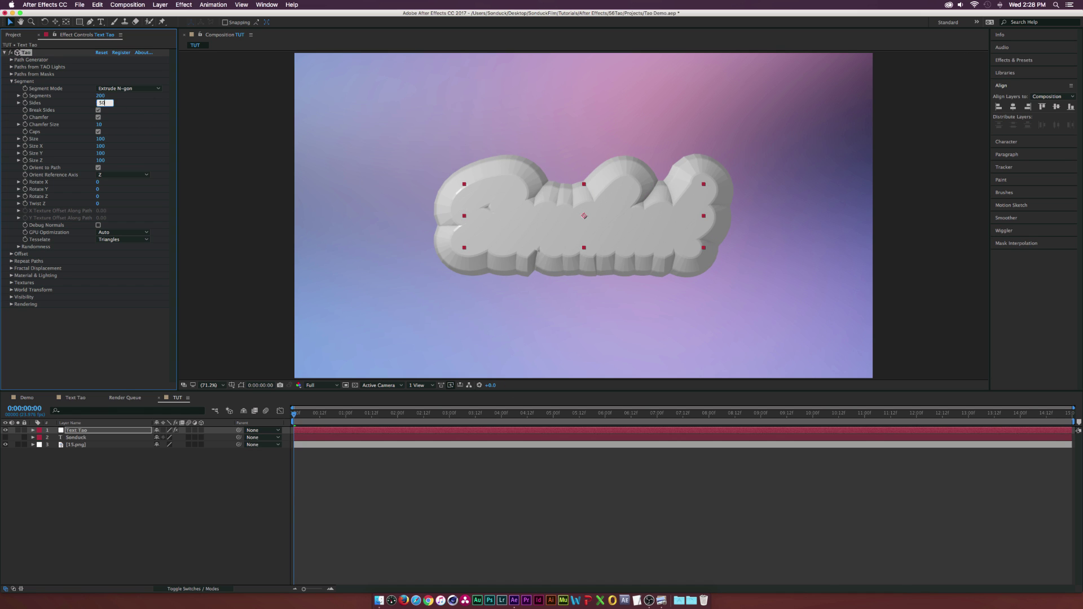
key(Return)
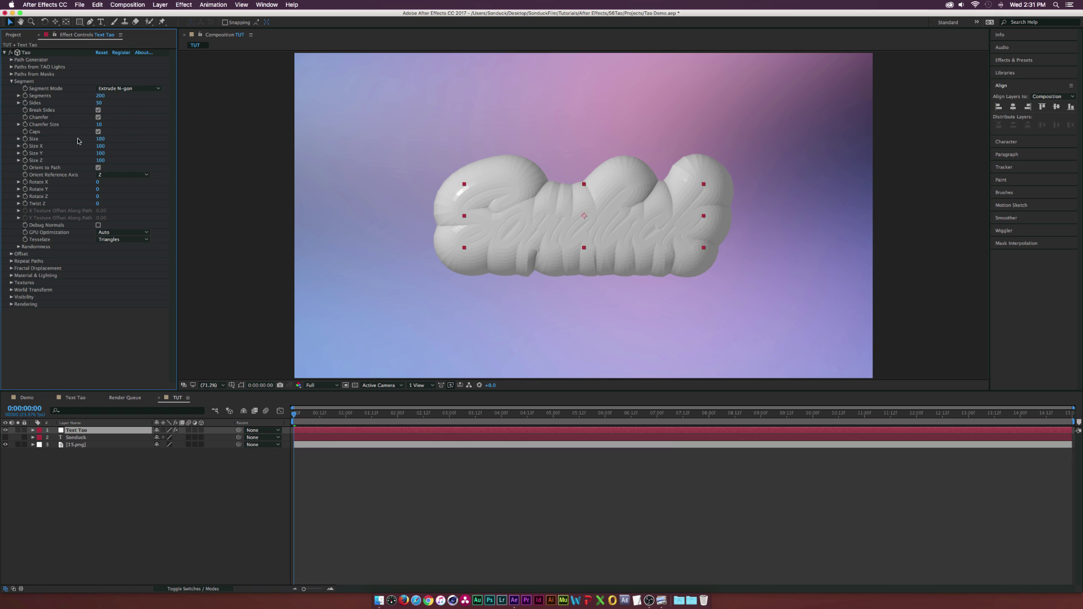
Thin the extruded text by setting the segment Size to 20 and Size X to 30.
click(100, 138)
text(20)
key(Return)
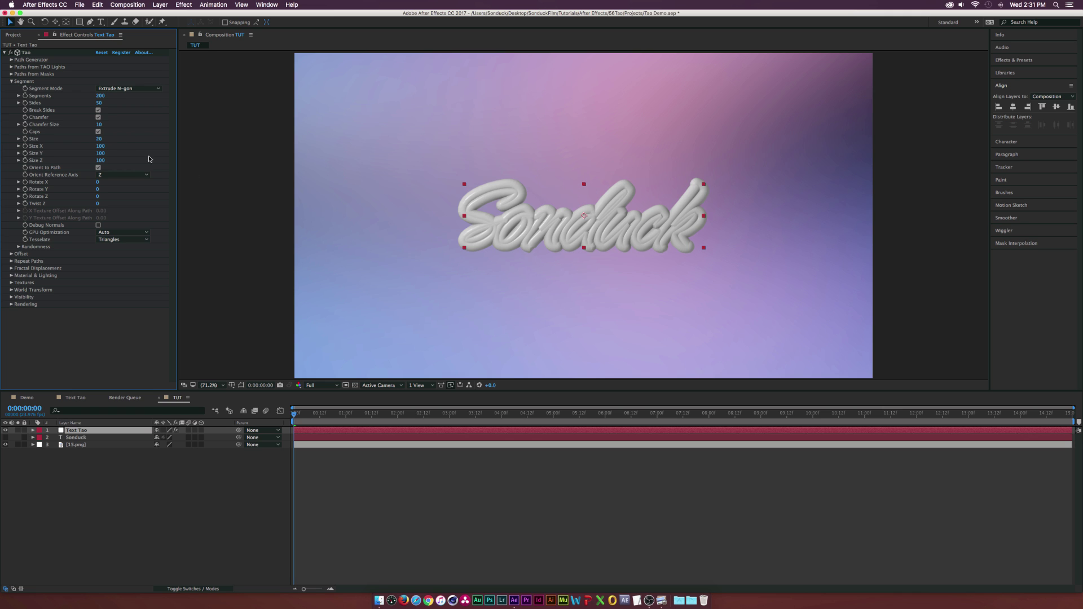
click(98, 147)
text(15)
text(0)
key(Return)
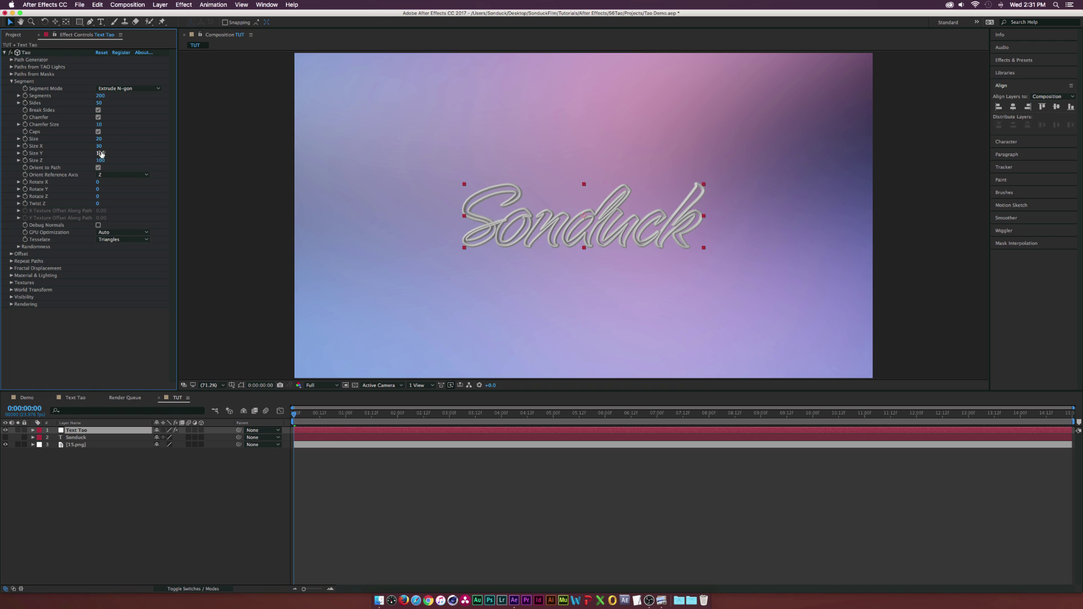
Increase the segment's Size Y to 431, and try a different Size Z and undo it.
drag(101, 154, 160, 155)
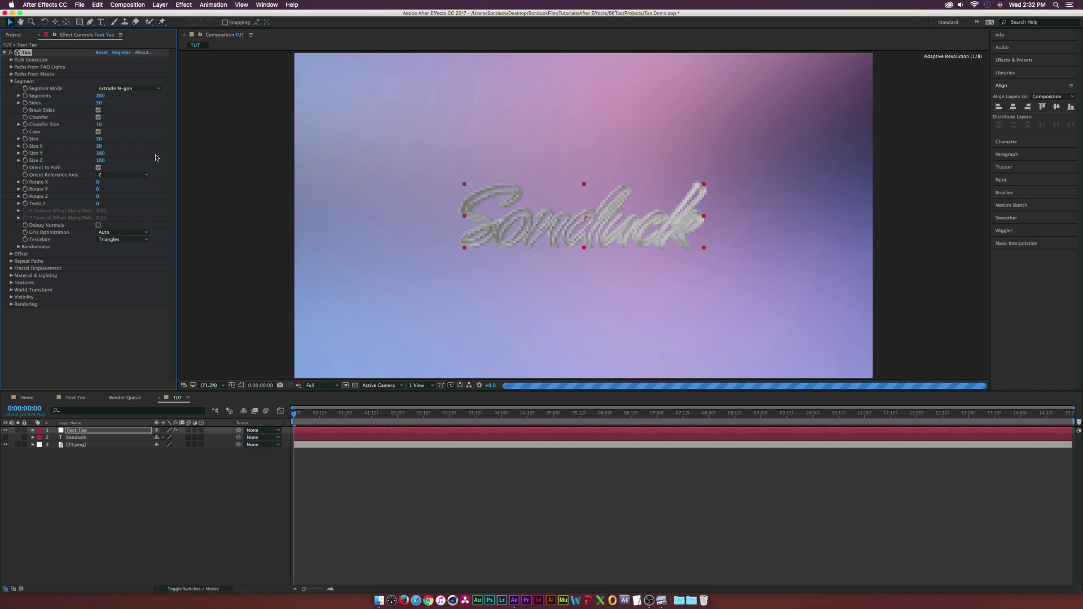
key(super+z)
key(super+shift+z)
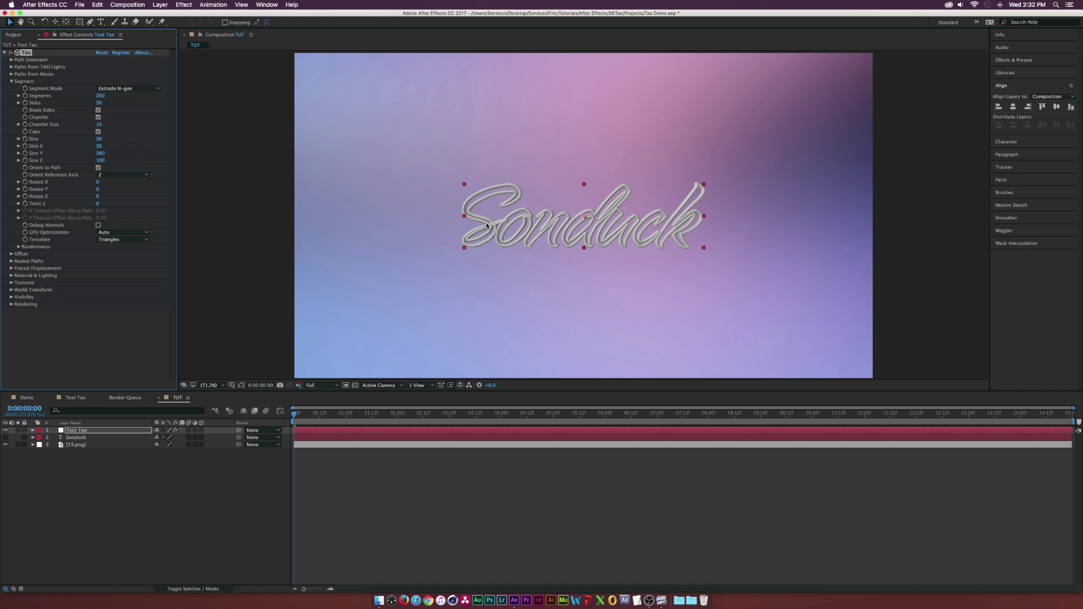
drag(100, 156, 122, 157)
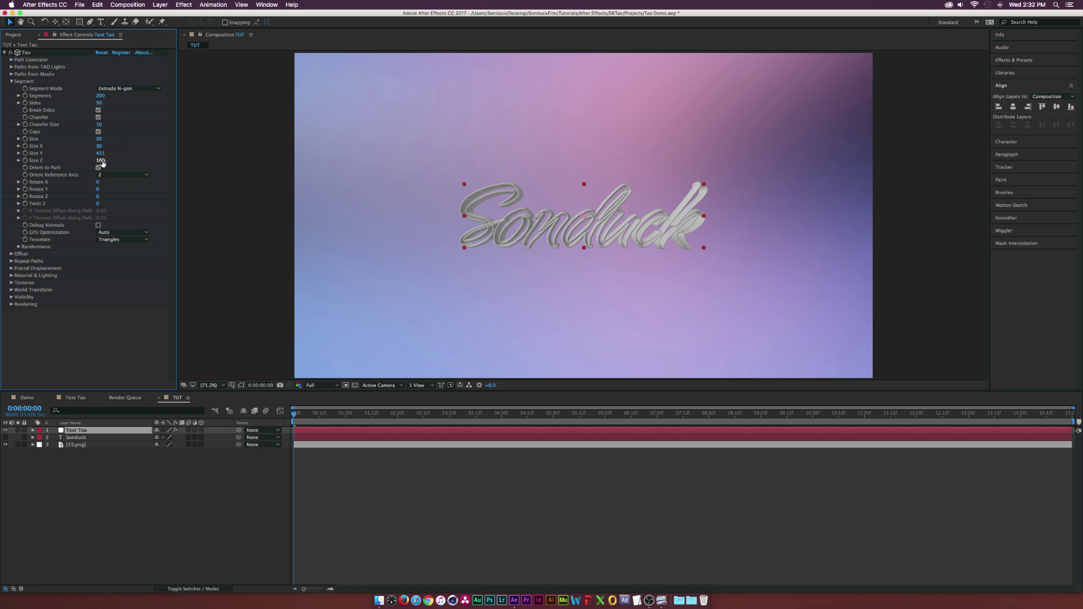
drag(100, 159, 146, 162)
key(super+z)
Try Dark Industrial as the built-in environment for Tao's image based lighting, and switch it to Sunset Field.
click(11, 276)
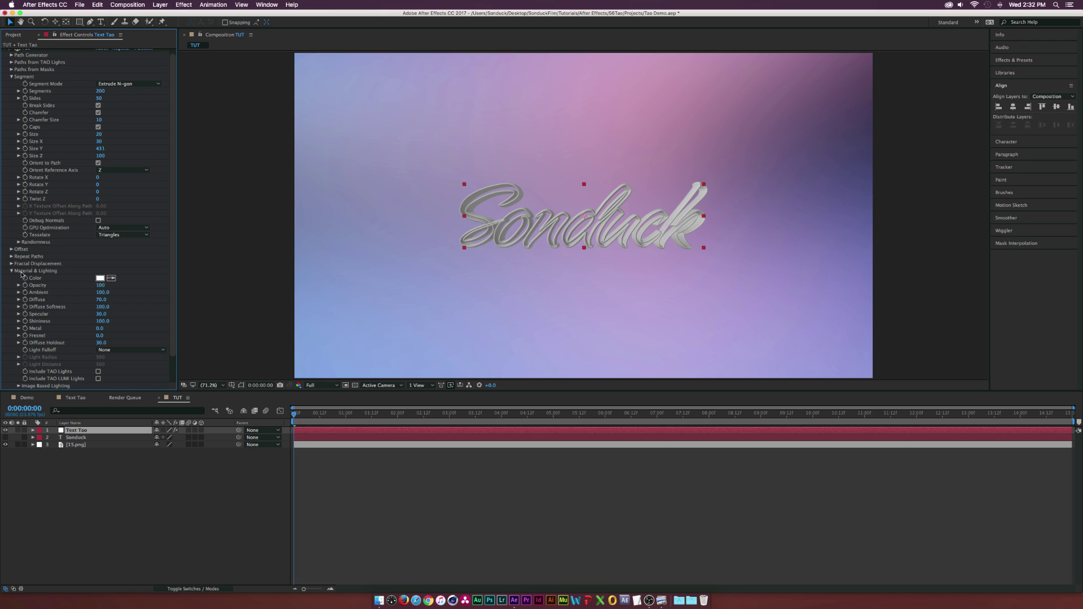
click(12, 77)
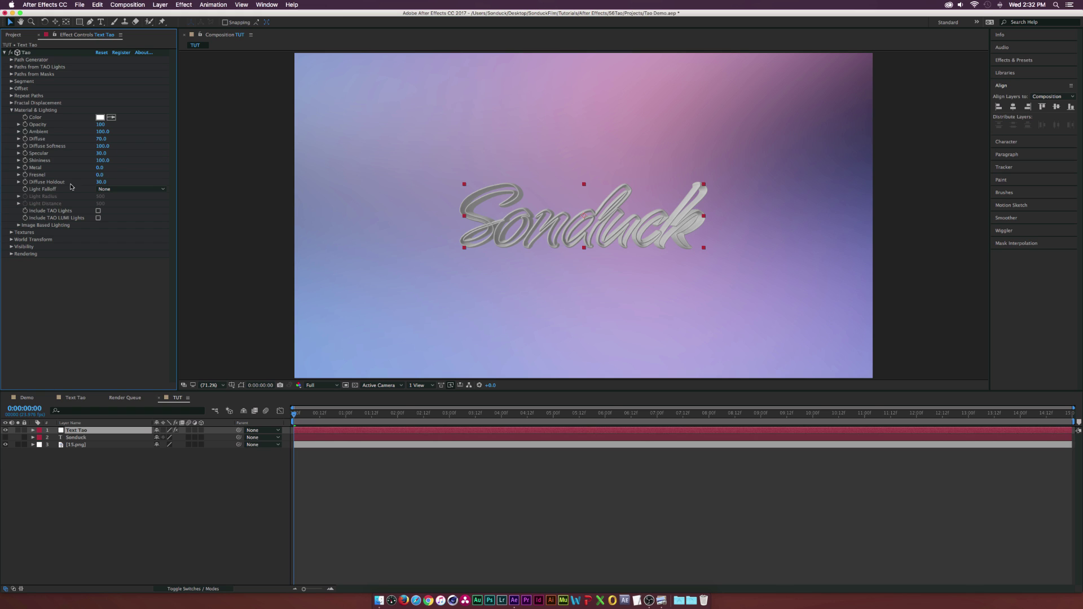
click(19, 225)
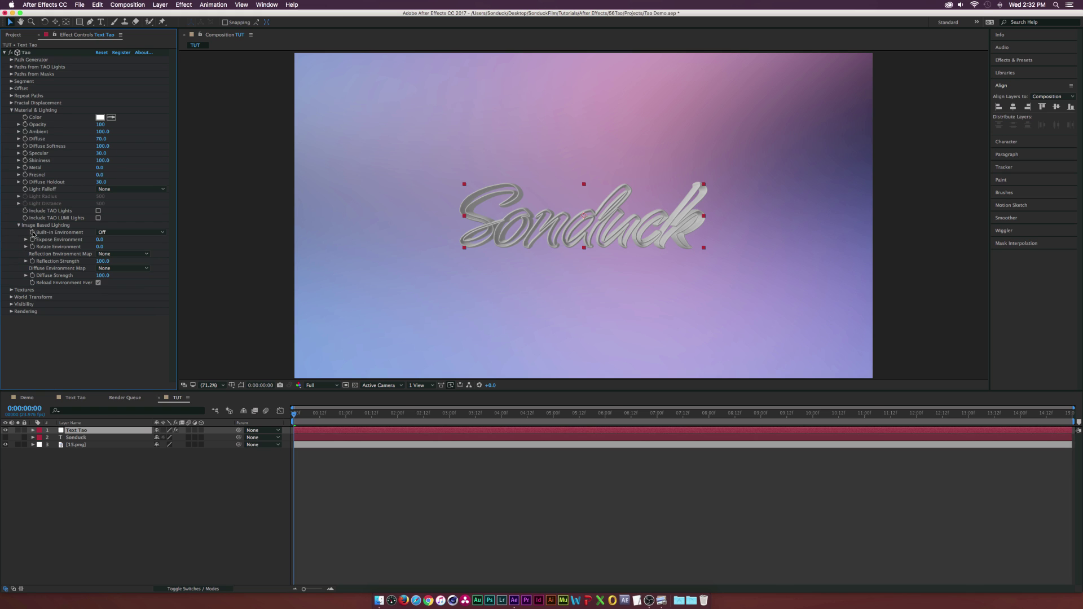
click(101, 233)
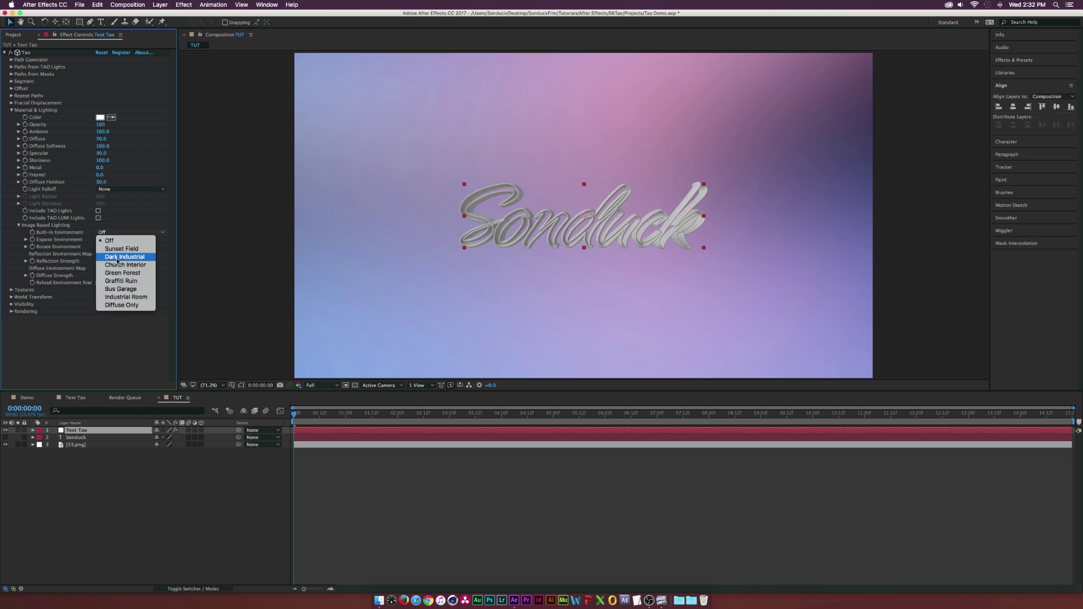
click(119, 256)
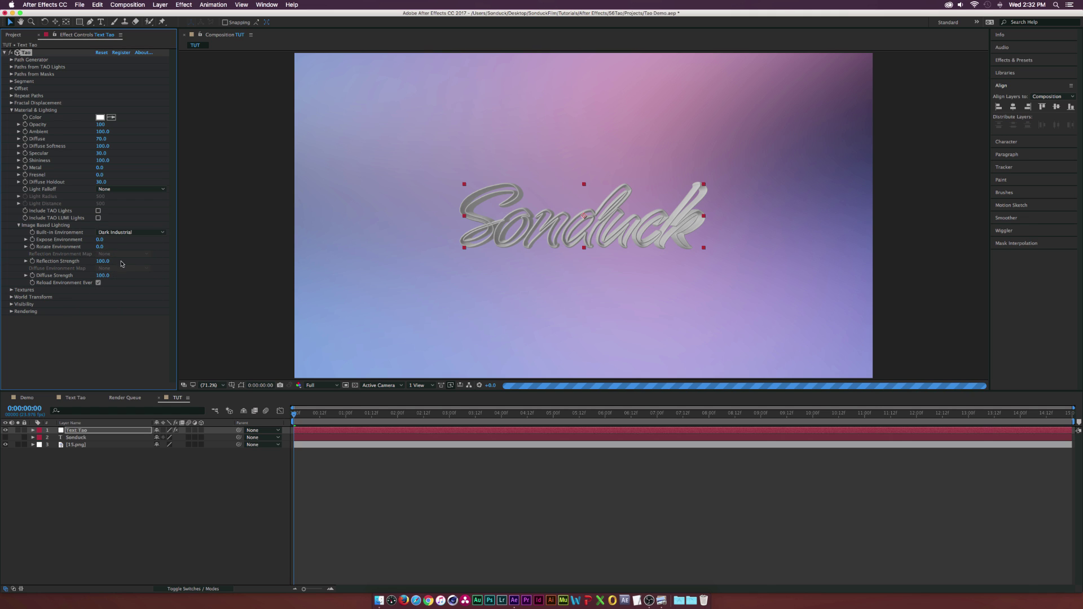
click(127, 233)
click(128, 235)
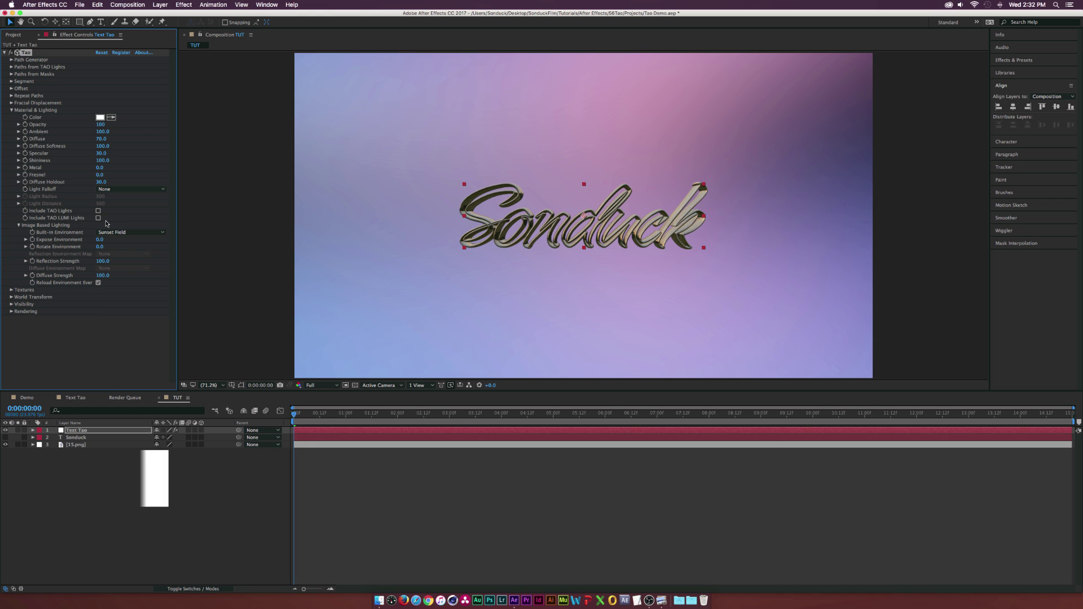
Add a point light with the default settings and move it along X to position 1430.
click(316, 307)
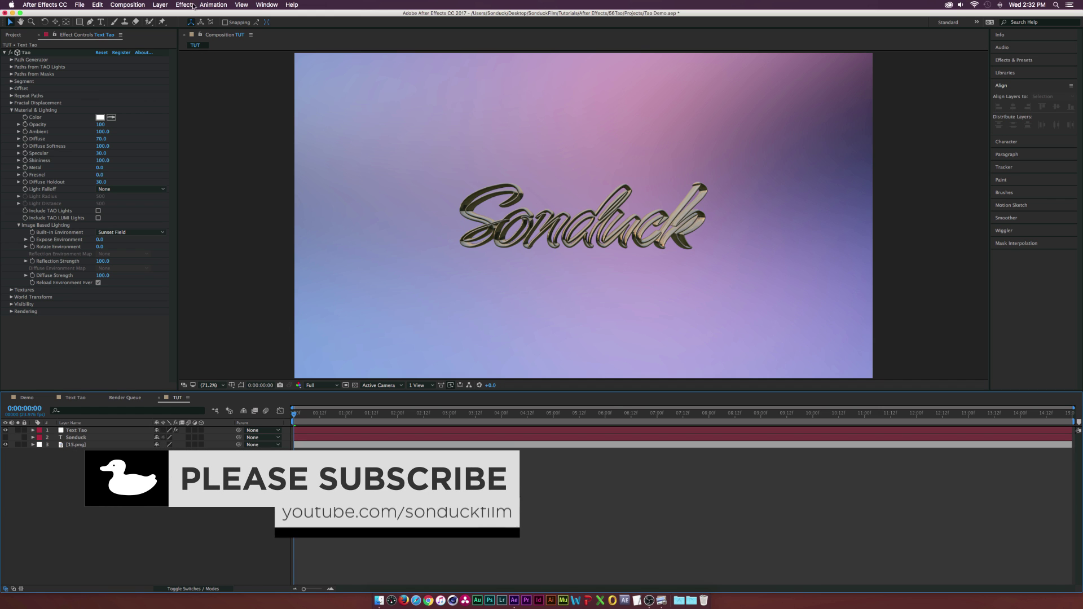
click(160, 5)
mouse_move(187, 15)
click(322, 34)
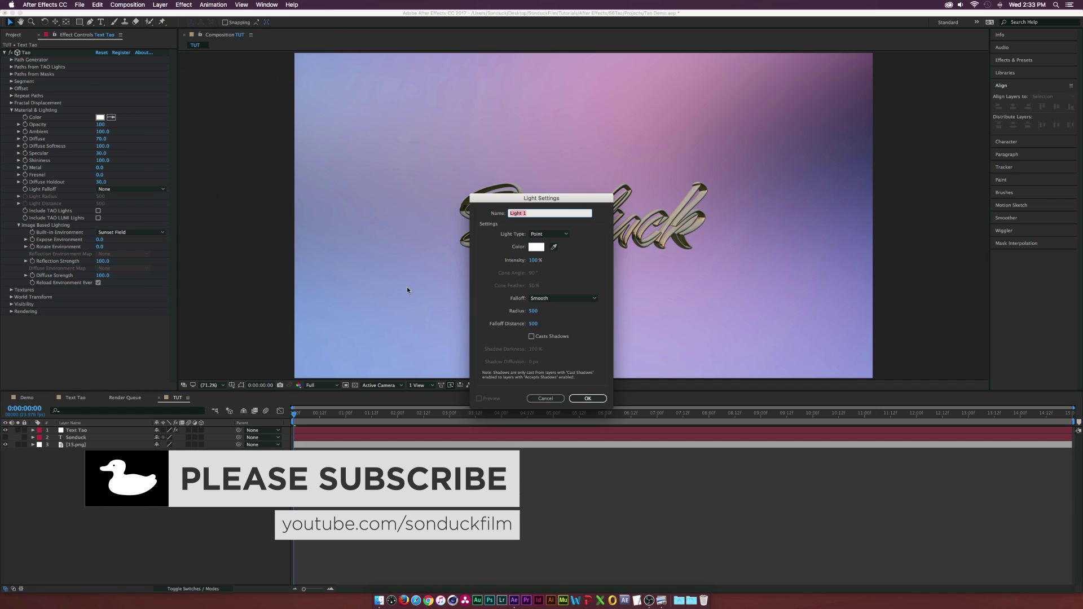
click(588, 400)
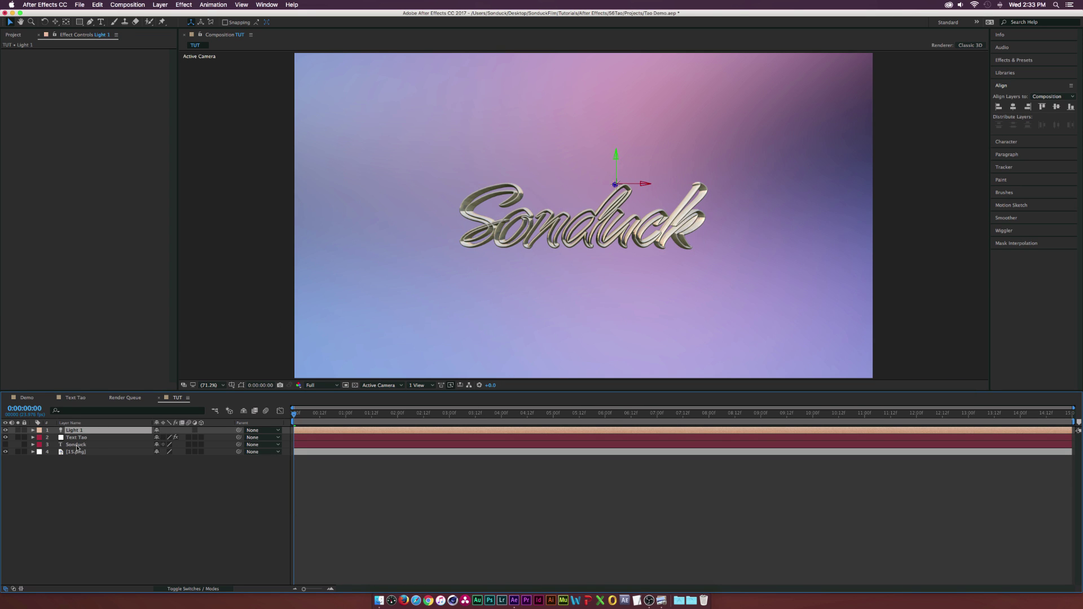
key(p)
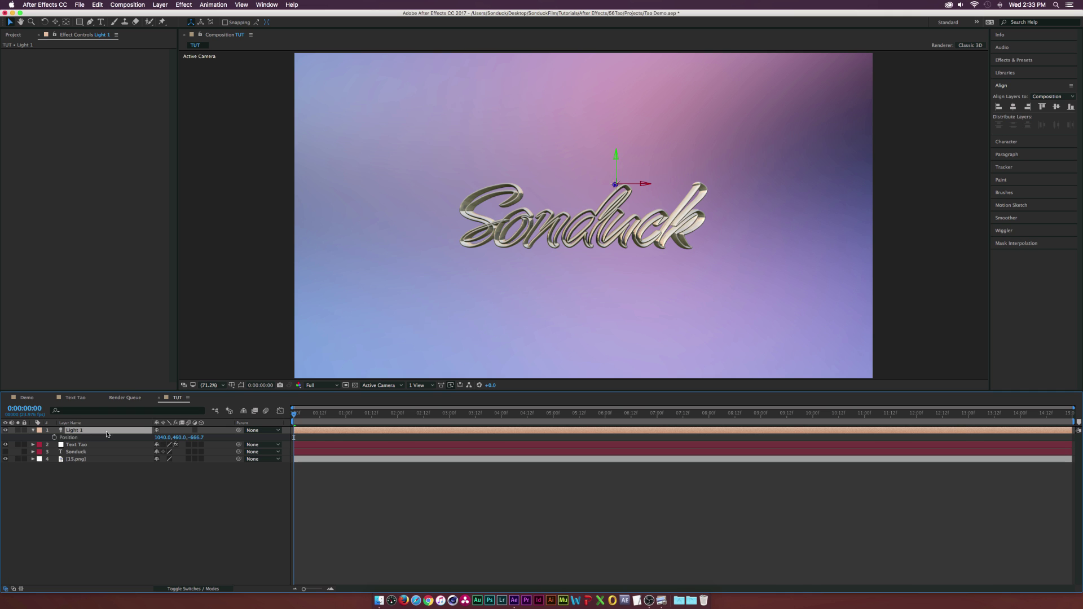
drag(162, 437, 252, 438)
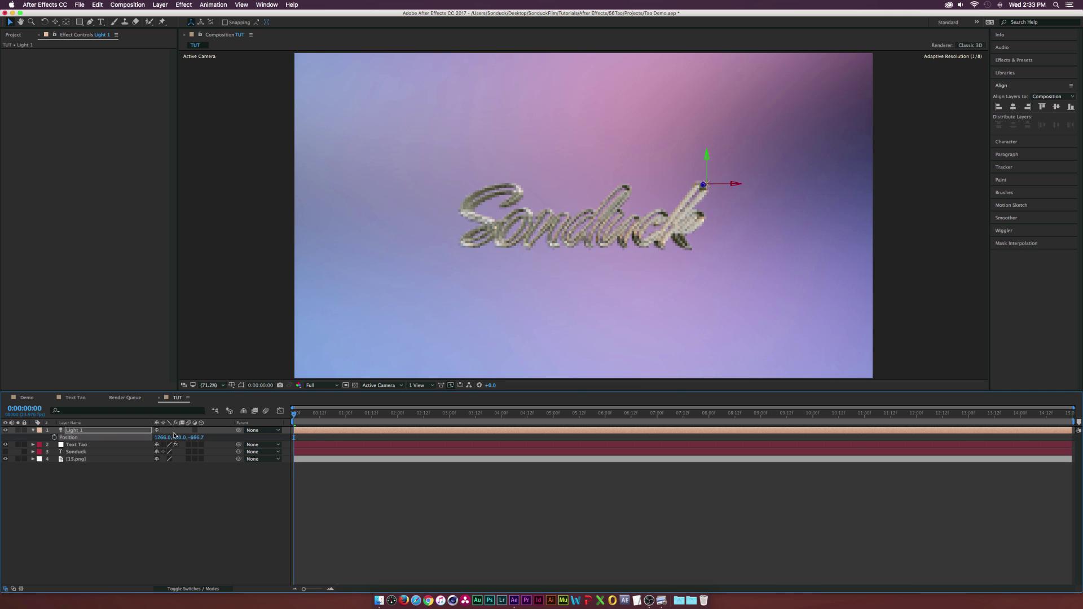
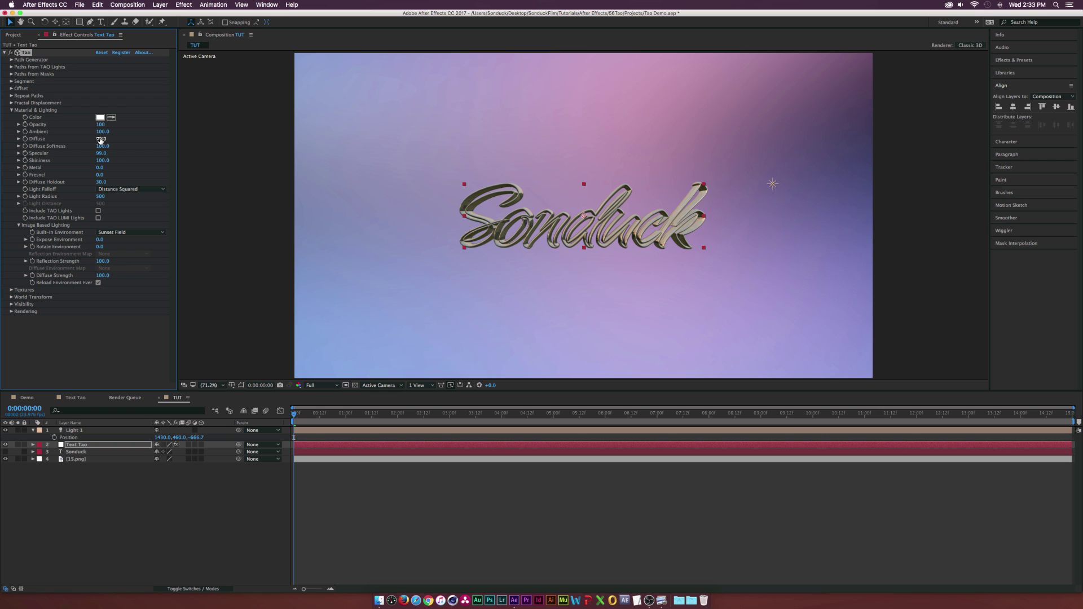
Set Diffuse to 105 and Fresnel to 12 in the Tao material settings.
mouse_move(100, 141)
mouse_down()
mouse_move(116, 141)
mouse_move(105, 142)
mouse_up()
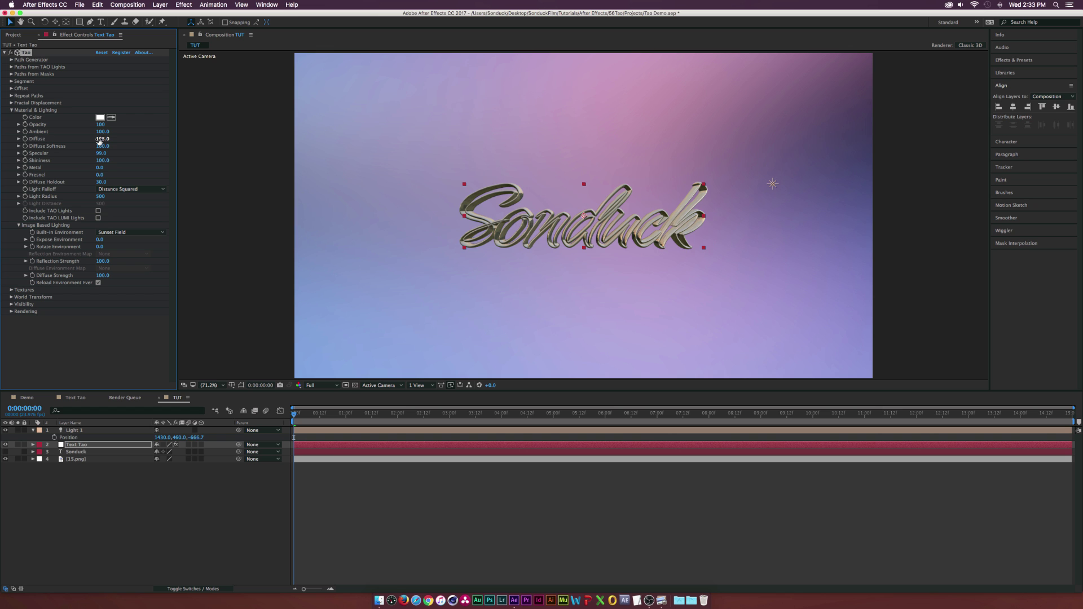
drag(104, 175, 105, 175)
Add 1.png to the TUT composition beneath the 15.png layer and hide it.
click(11, 290)
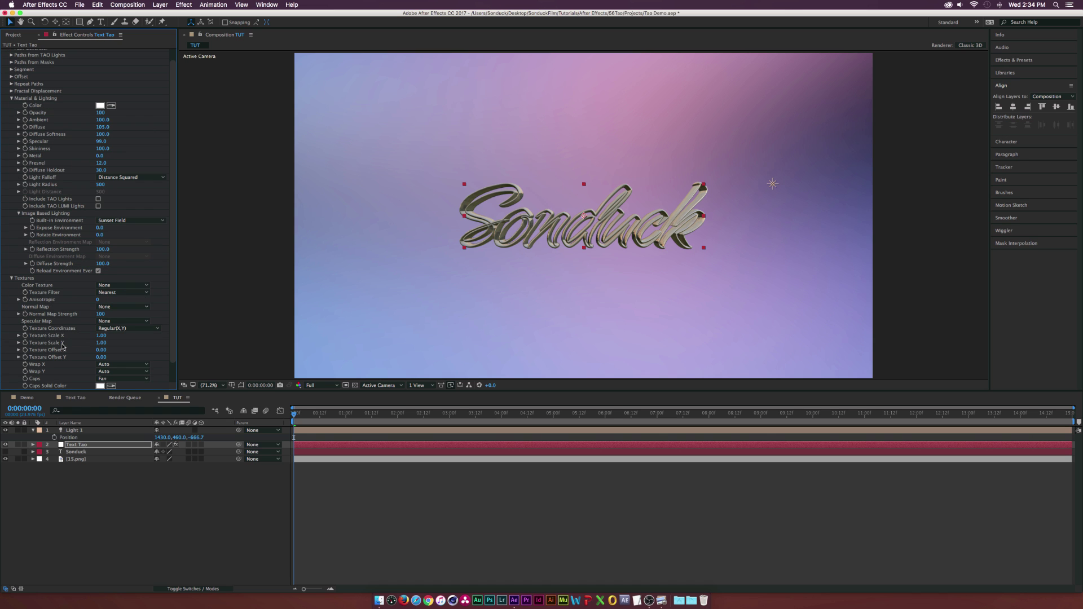
click(13, 35)
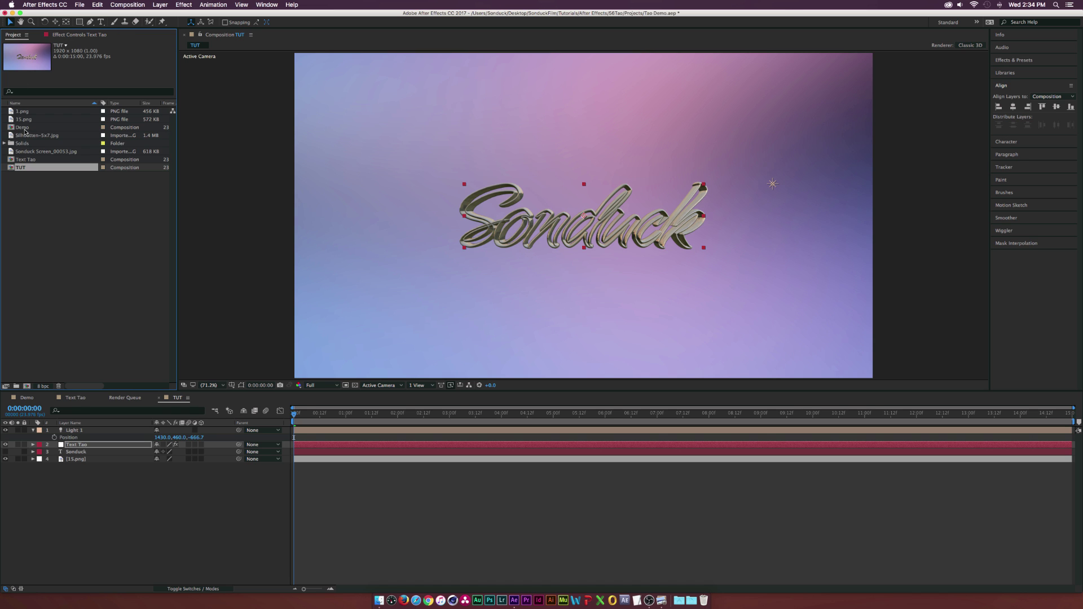
click(22, 112)
drag(36, 114, 79, 469)
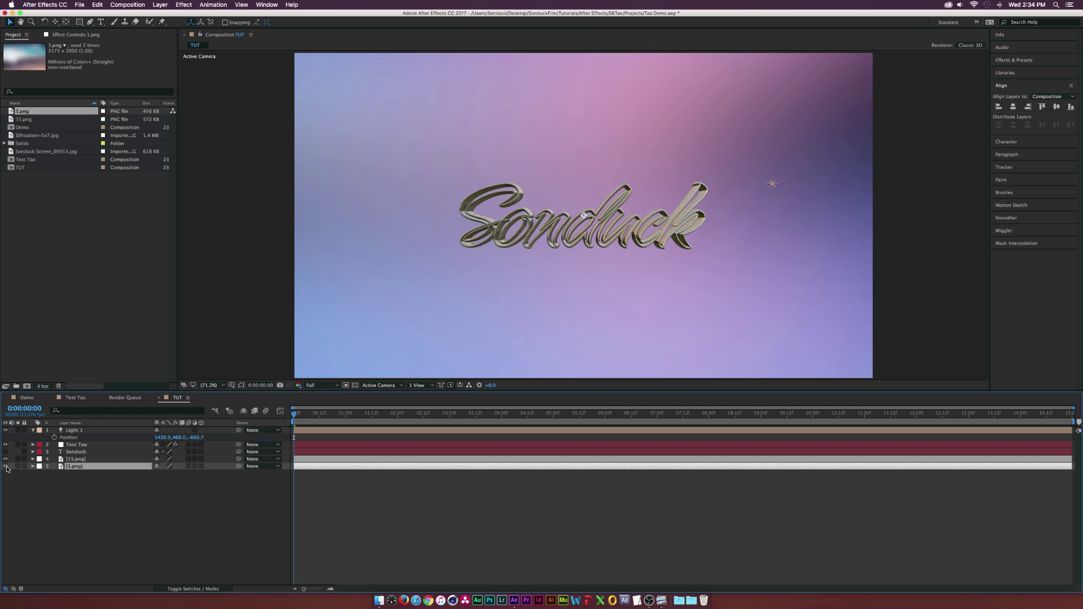
Use the 1.png layer as the Color Texture of the Tao effect on the Text Tao layer.
click(71, 445)
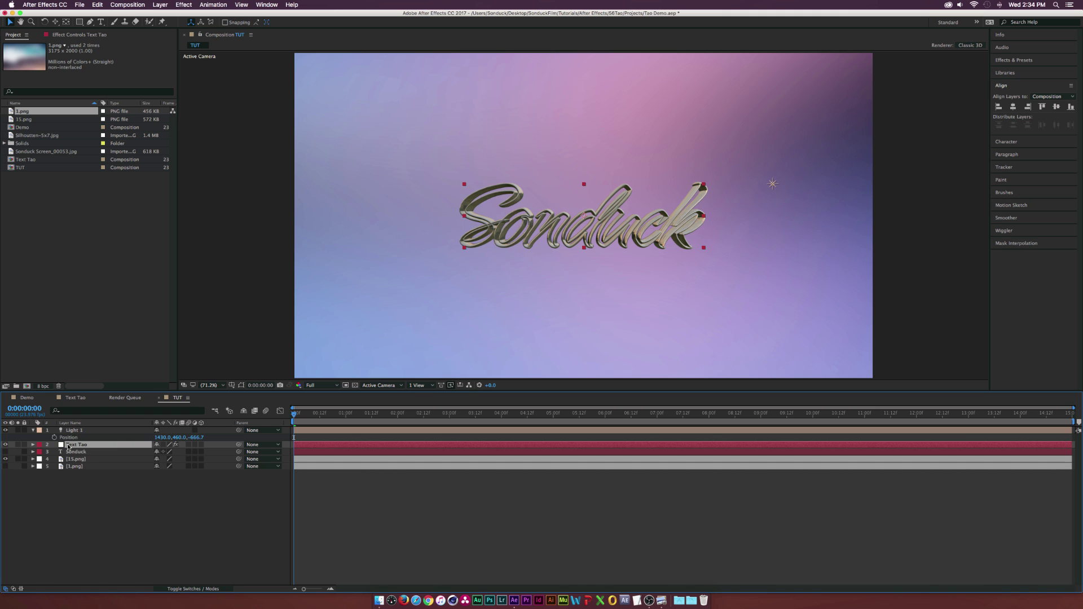
click(73, 35)
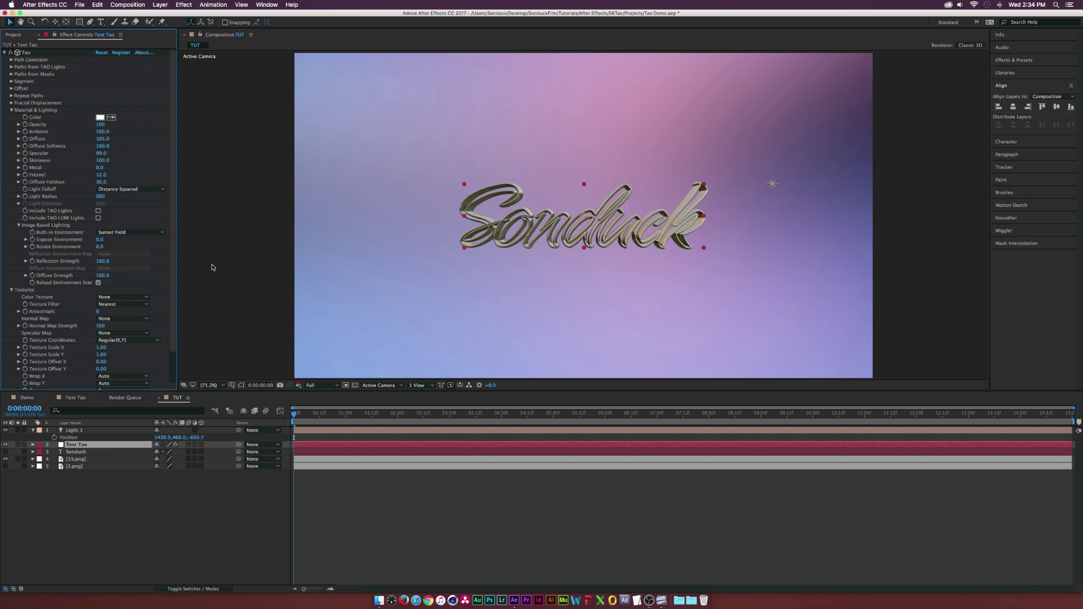
click(121, 297)
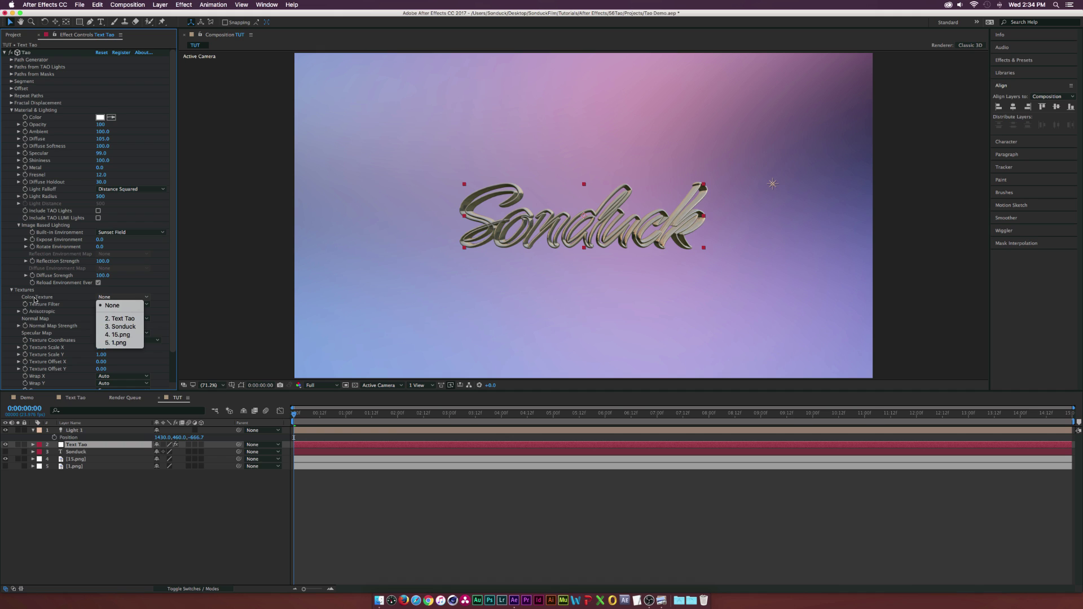
click(118, 342)
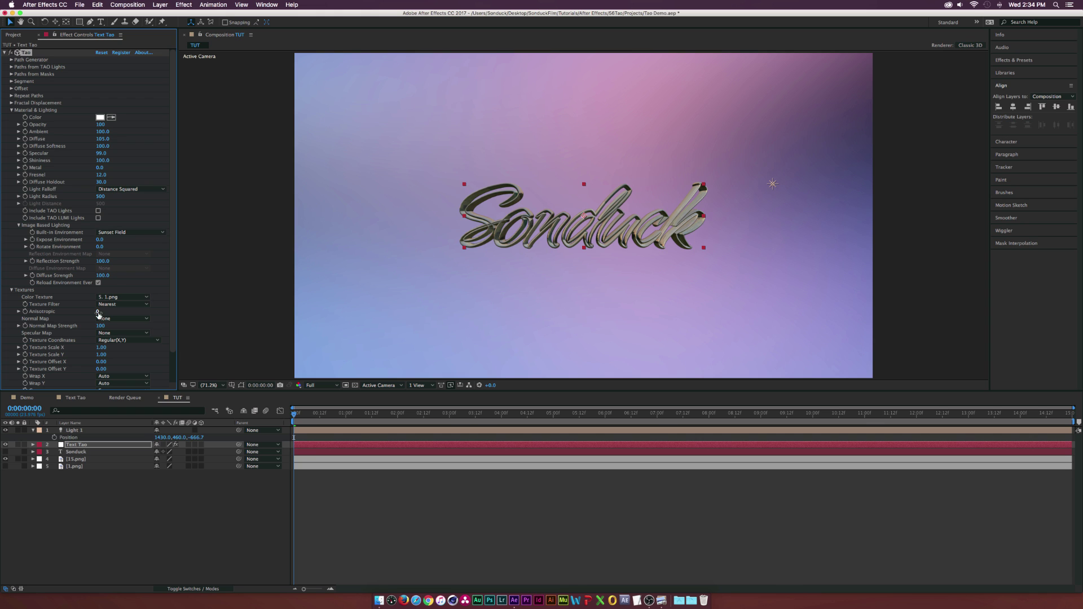
Set Tao's Reflection Strength to 60 and its built-in environment to Dark Industrial.
scroll(90, 307, down, 3)
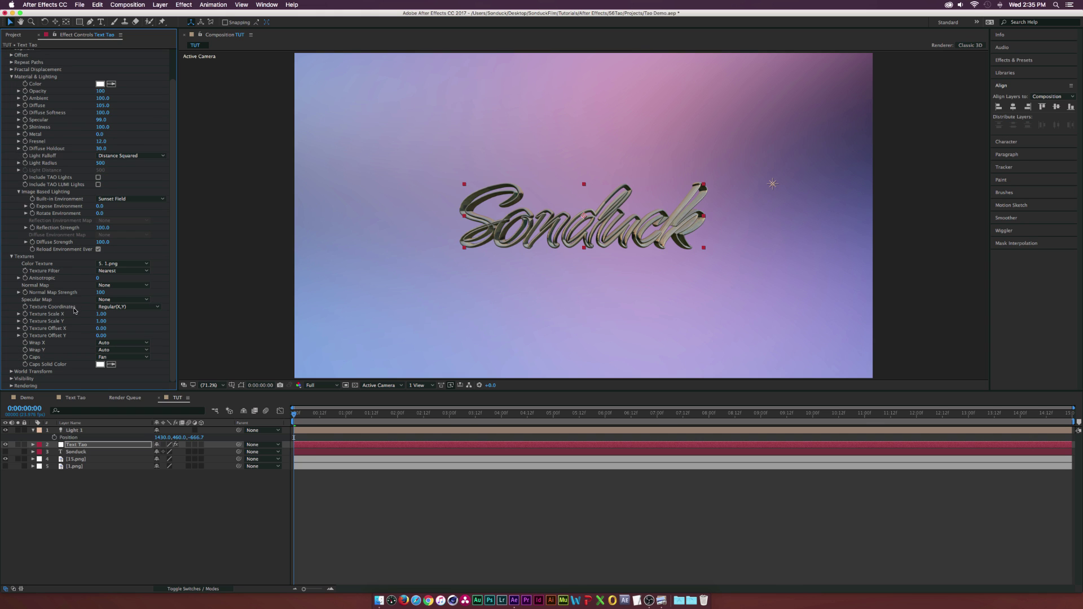
click(103, 227)
text(60)
key(Return)
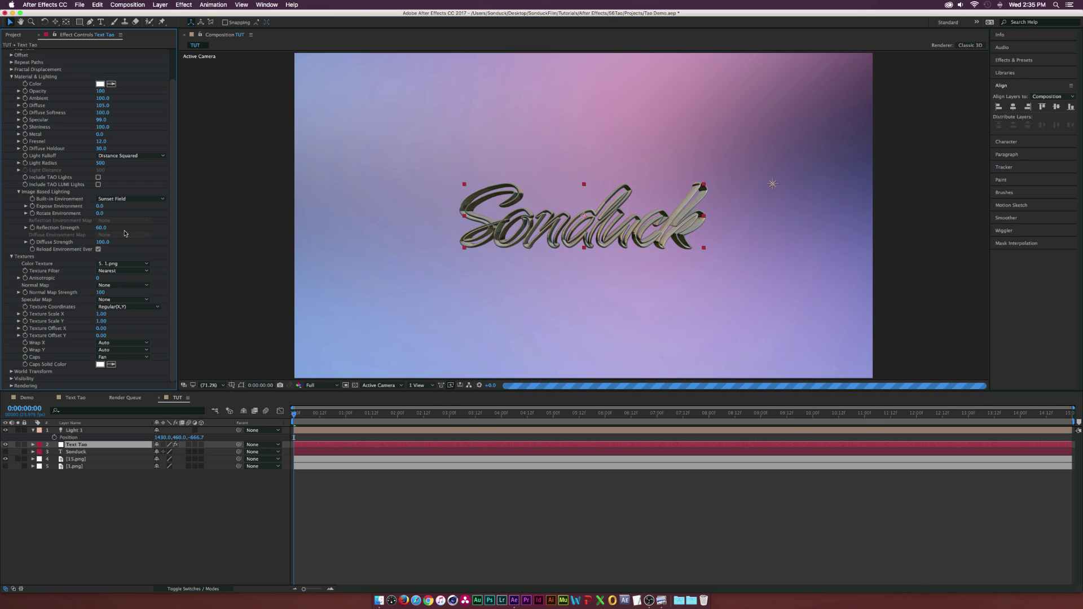
click(117, 199)
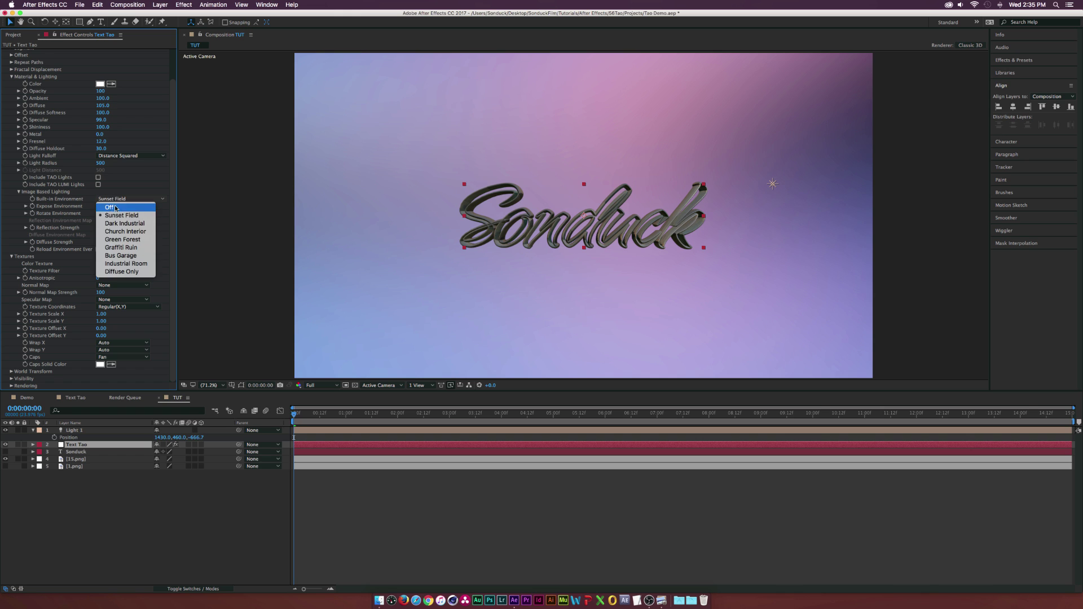
click(117, 223)
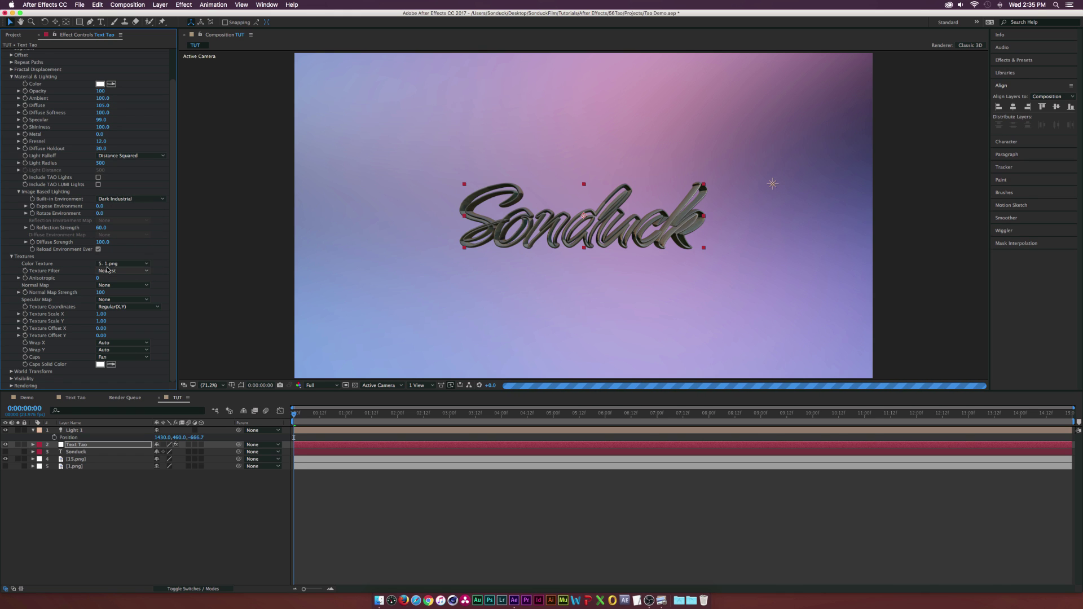
Move the point light to X position 730, and duplicate it with the copy at X 1160.
drag(163, 437, 139, 437)
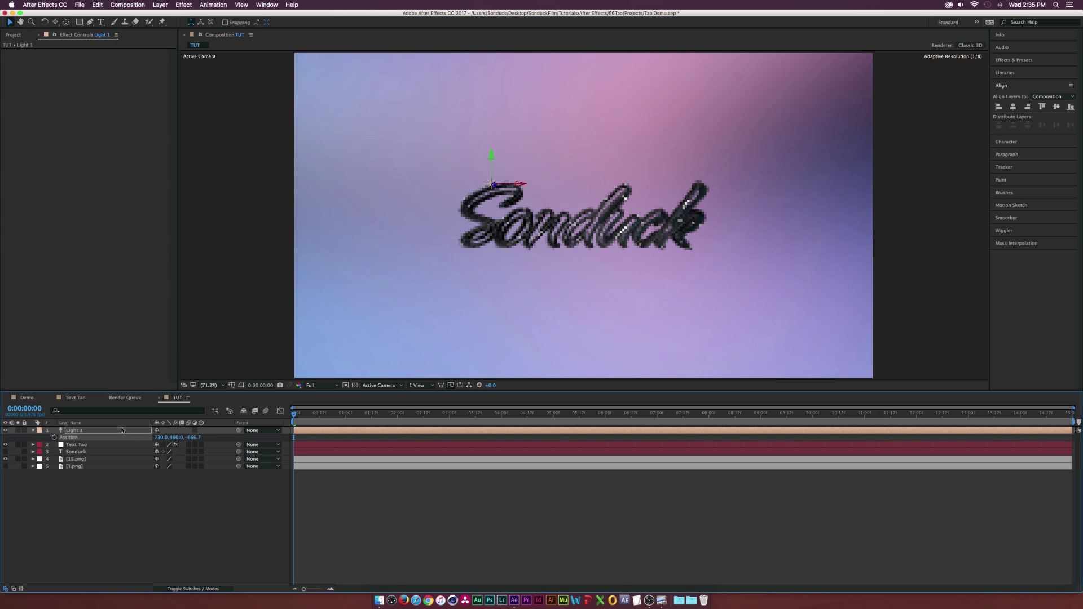
key(super+d)
key(p)
drag(160, 437, 177, 437)
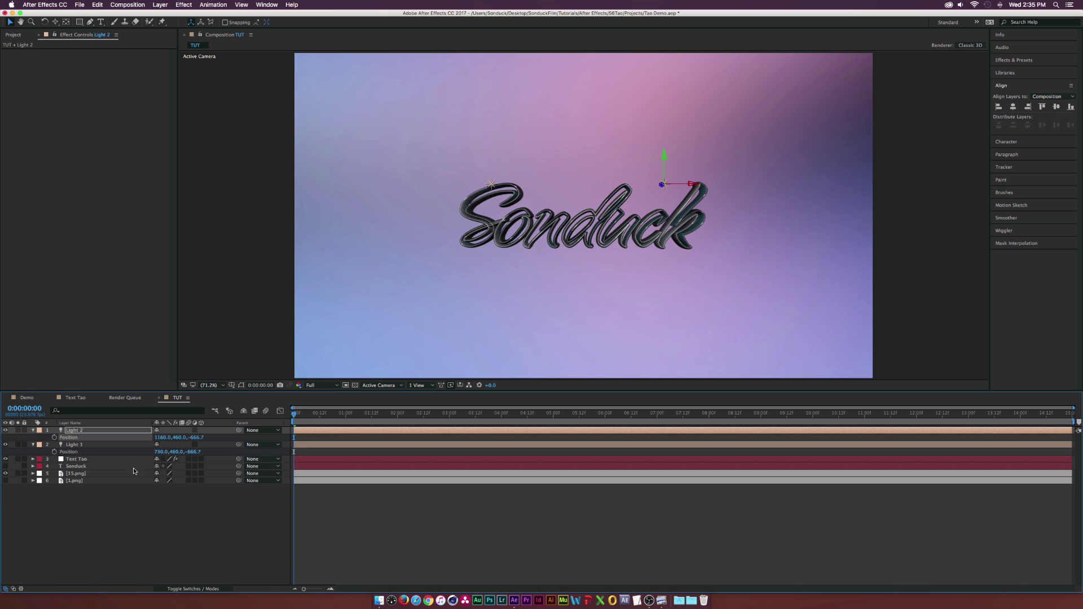
Set the rendering Shader of the Tao effect on the Text Tao layer to Smooth.
click(85, 459)
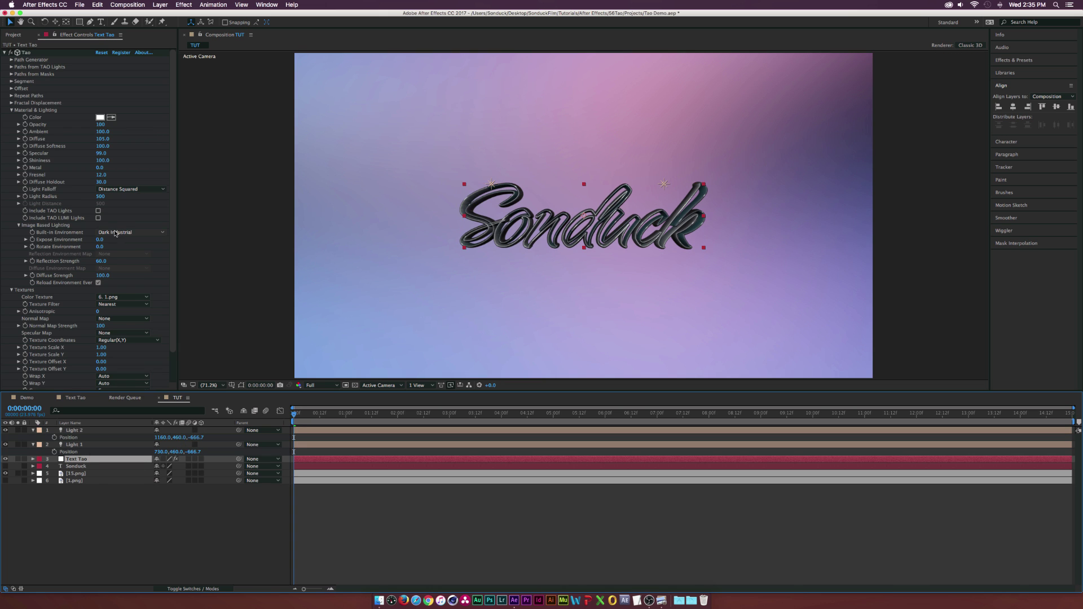
scroll(68, 310, down, 3)
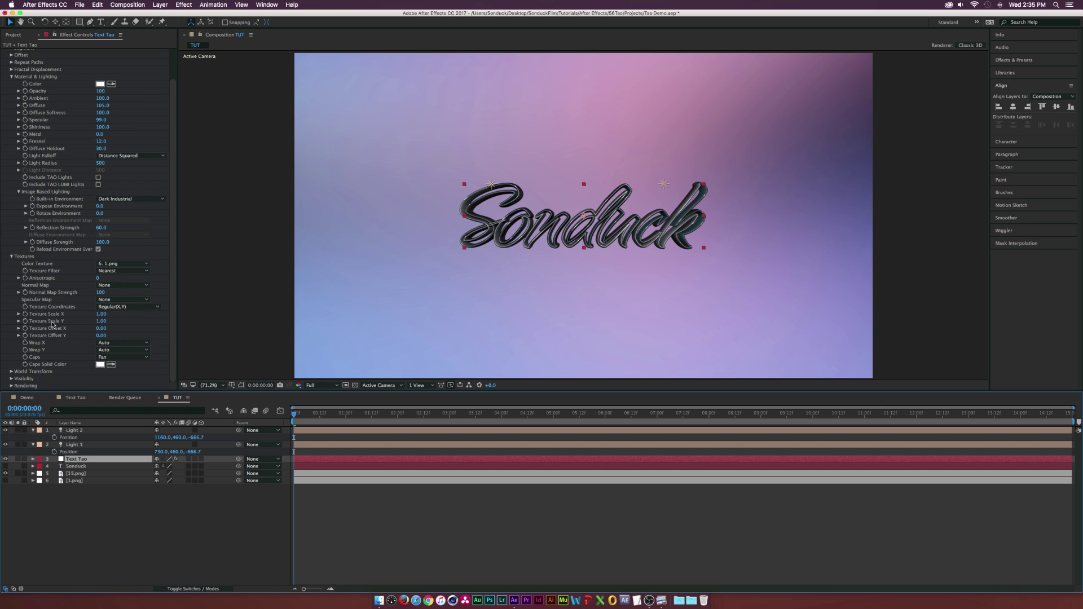
click(11, 385)
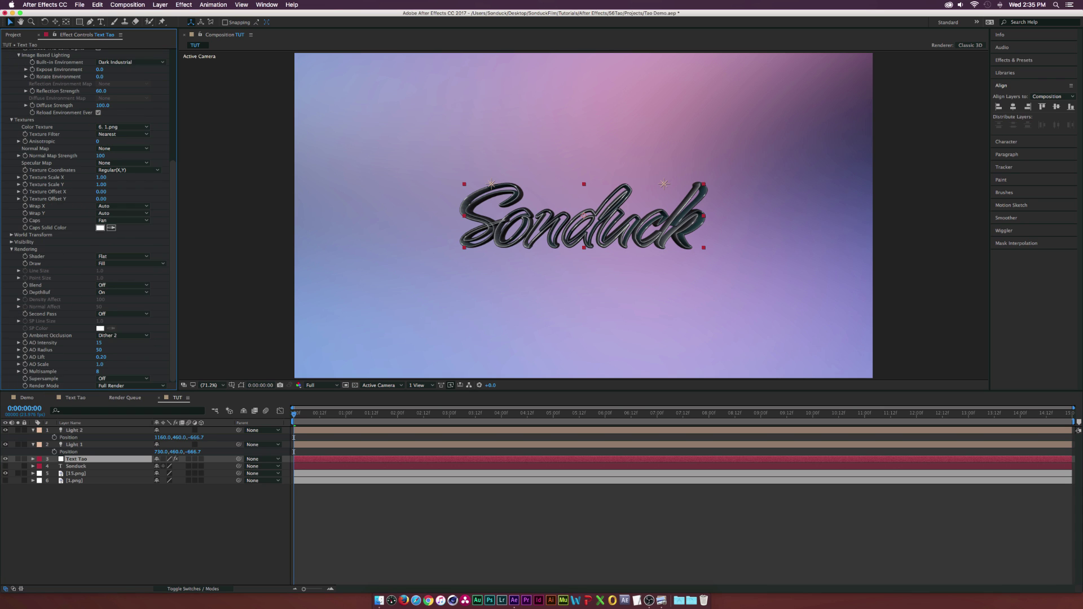
click(110, 263)
click(110, 273)
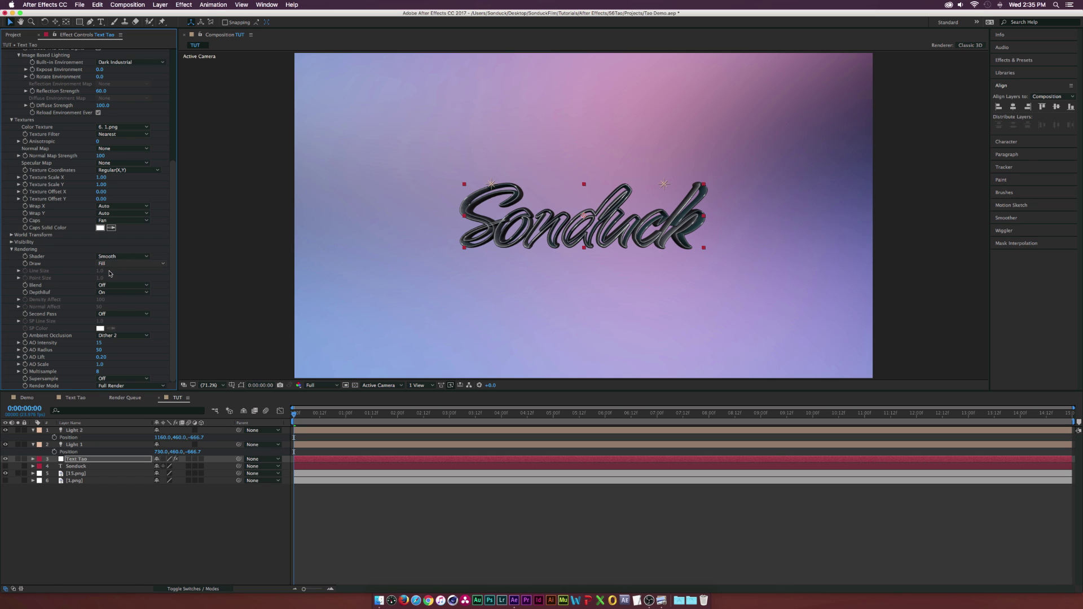
Try the Points and Wireframe draw modes in Tao's rendering settings.
click(112, 264)
click(110, 272)
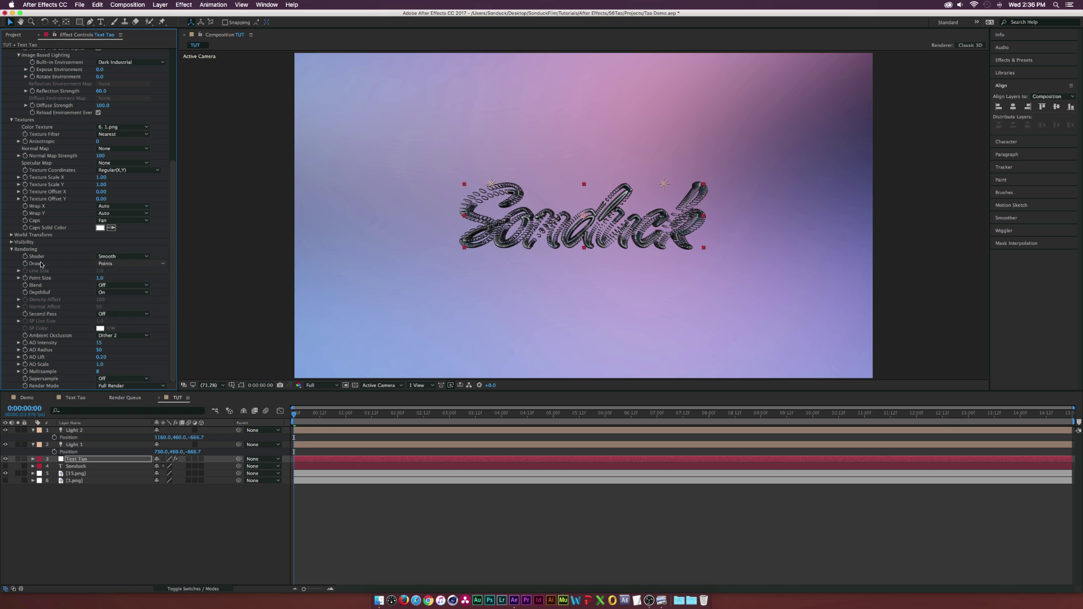
click(112, 263)
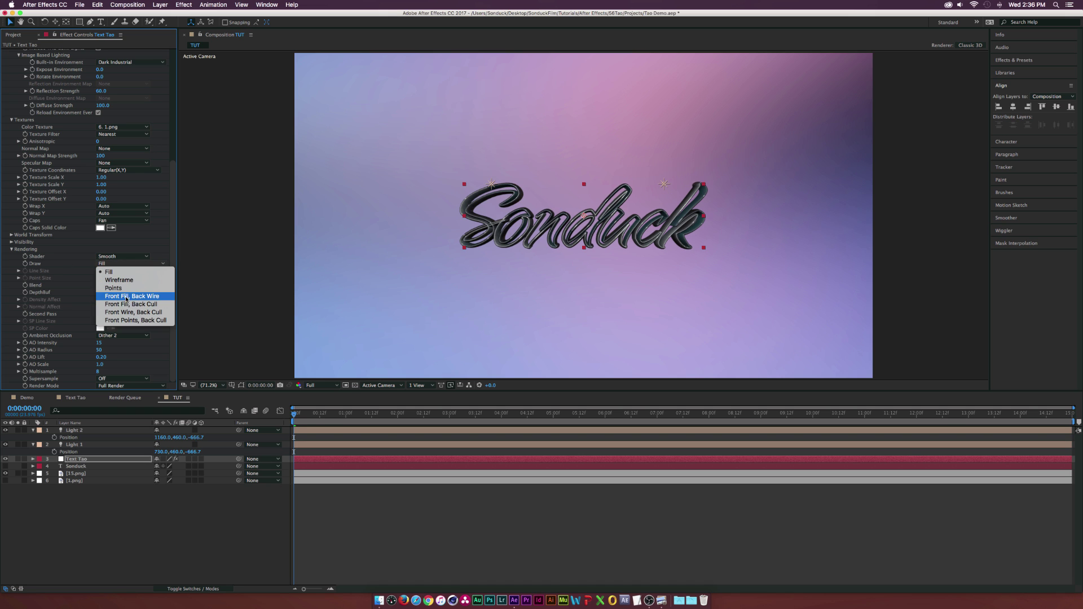
click(117, 279)
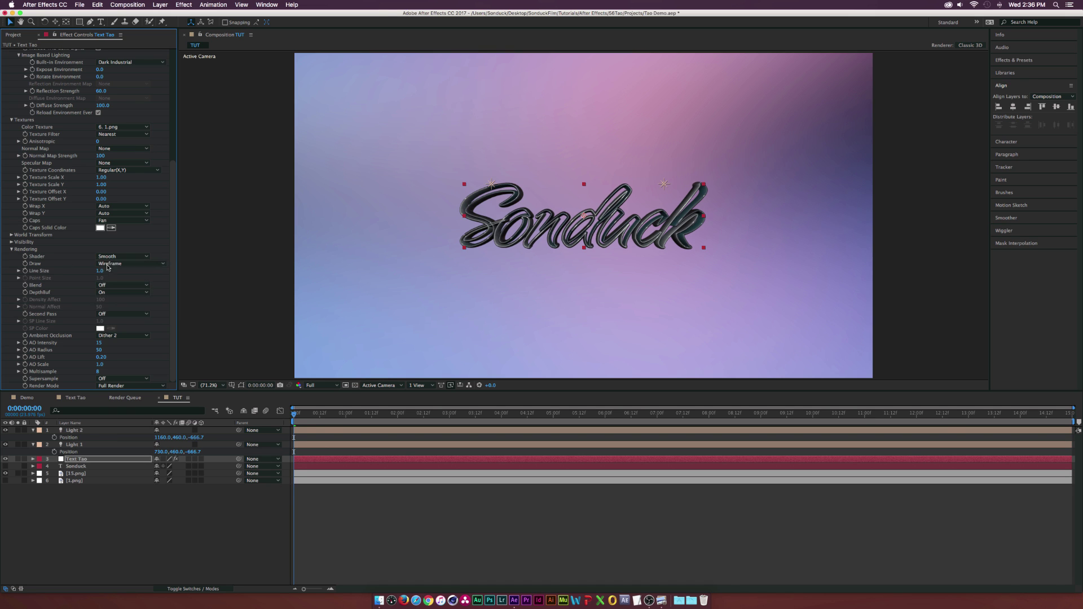
click(116, 265)
click(116, 266)
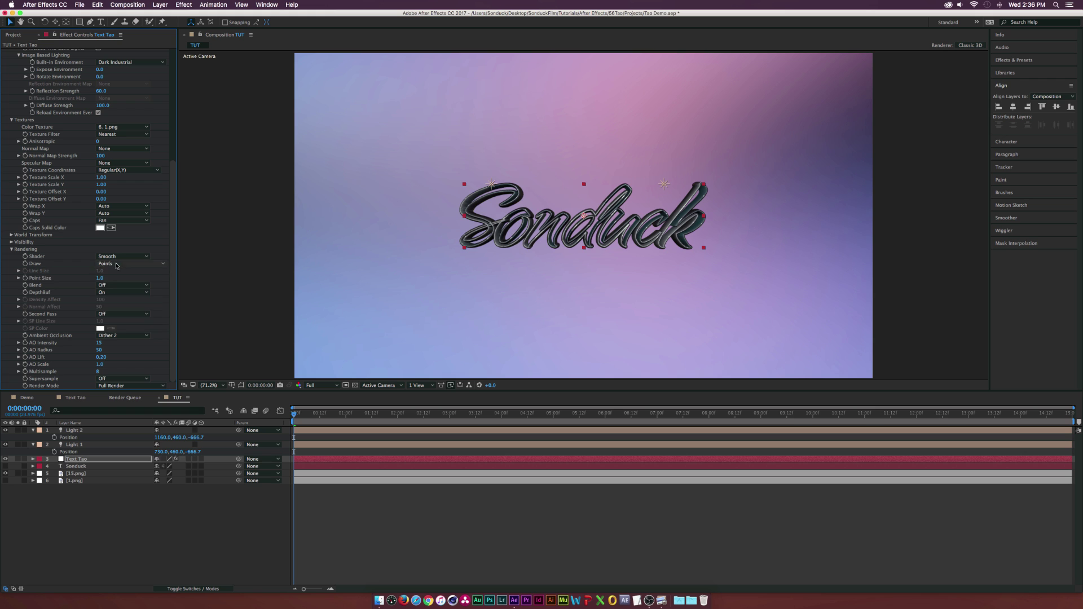
Set Tao's draw mode to Front Fill, Back Wire with a Line Size of 2.
click(117, 265)
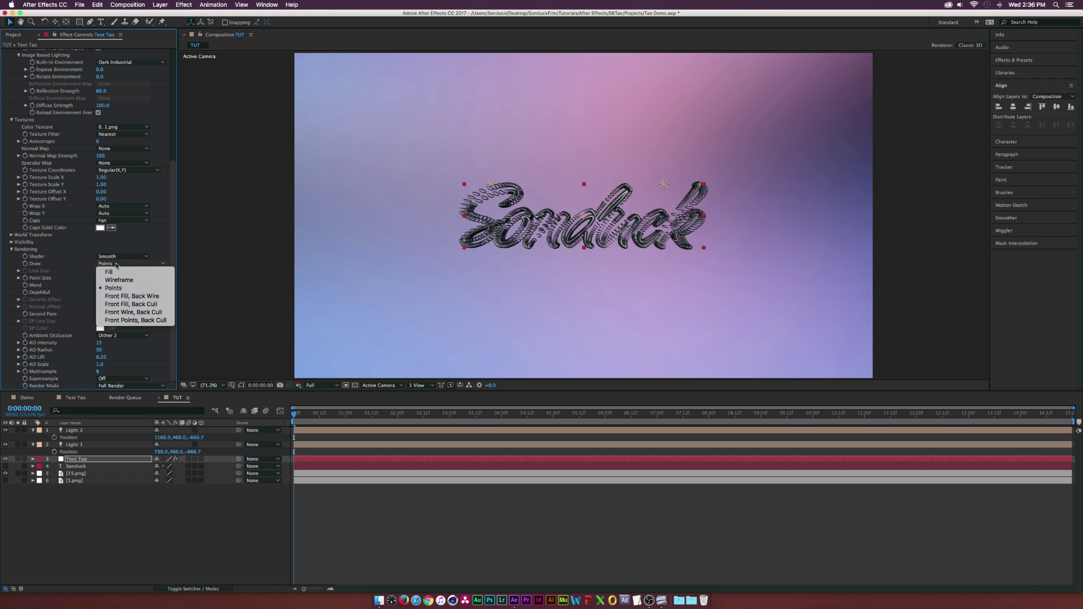
click(148, 296)
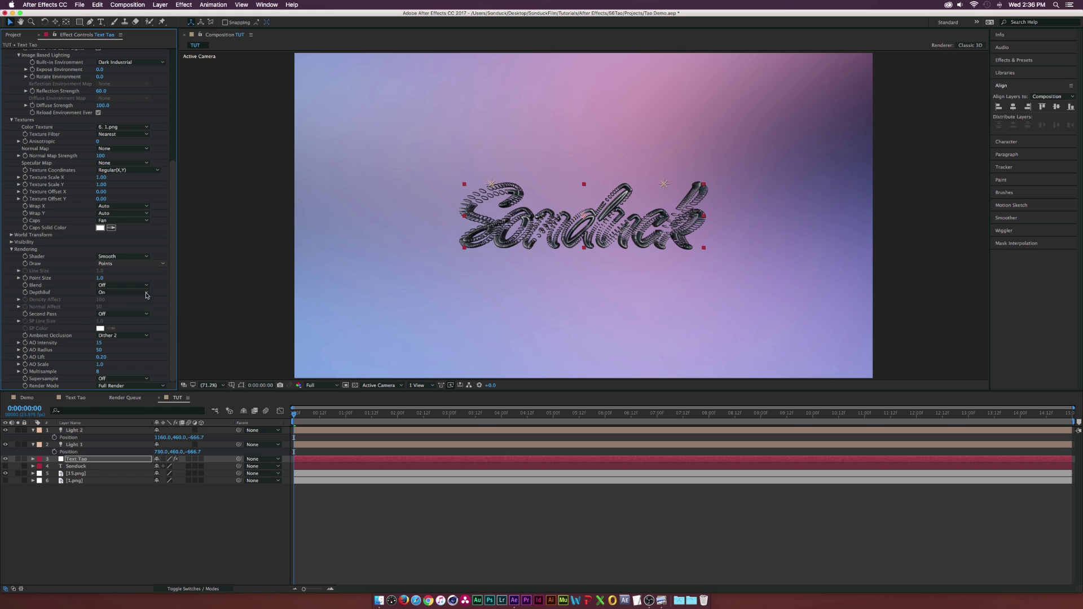
click(99, 271)
text(2)
key(Return)
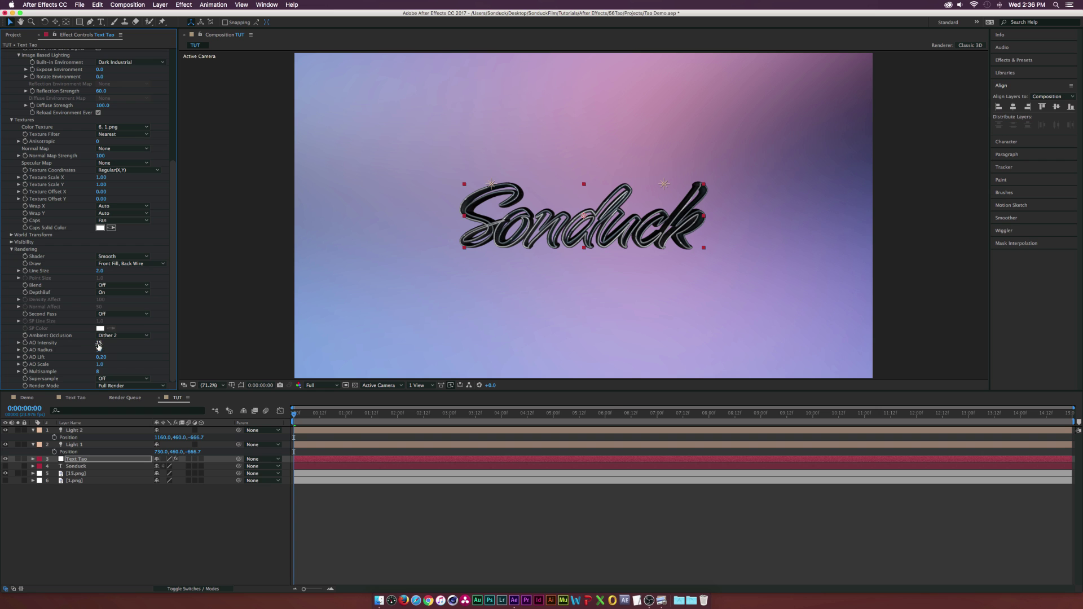
Raise Tao's AO Intensity to 71 and set Supersample to 4x.
mouse_move(99, 343)
mouse_down()
mouse_move(137, 346)
mouse_move(123, 348)
mouse_up()
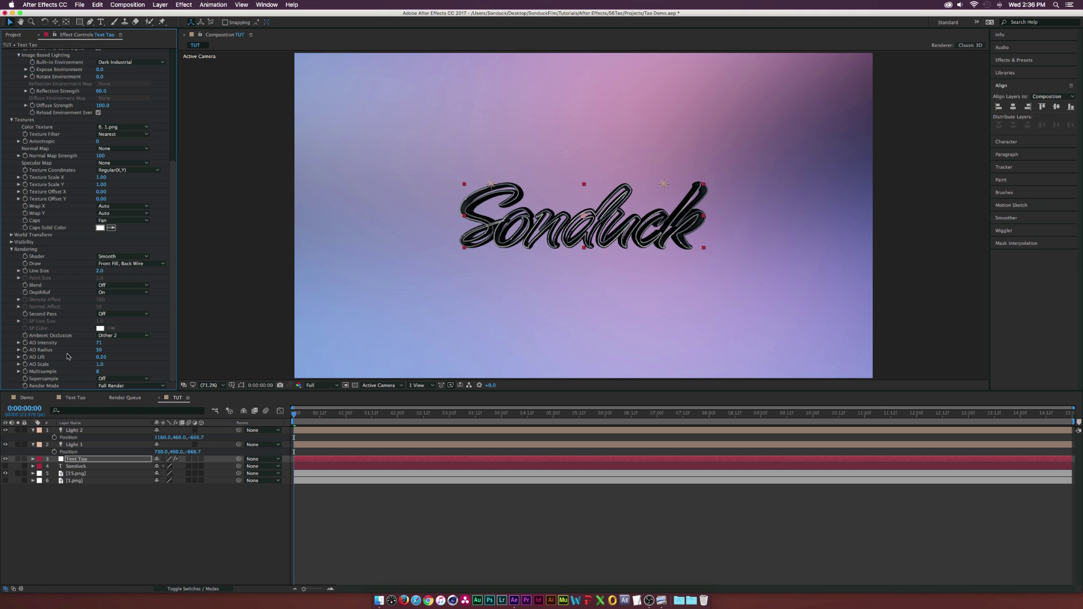
click(122, 378)
click(108, 395)
click(121, 378)
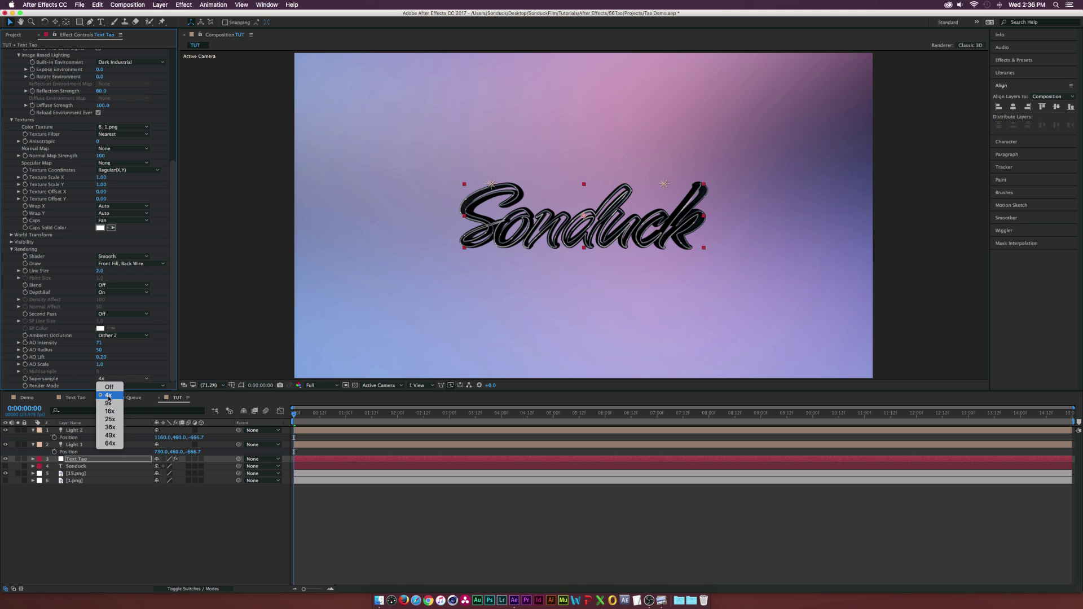
click(108, 387)
click(121, 379)
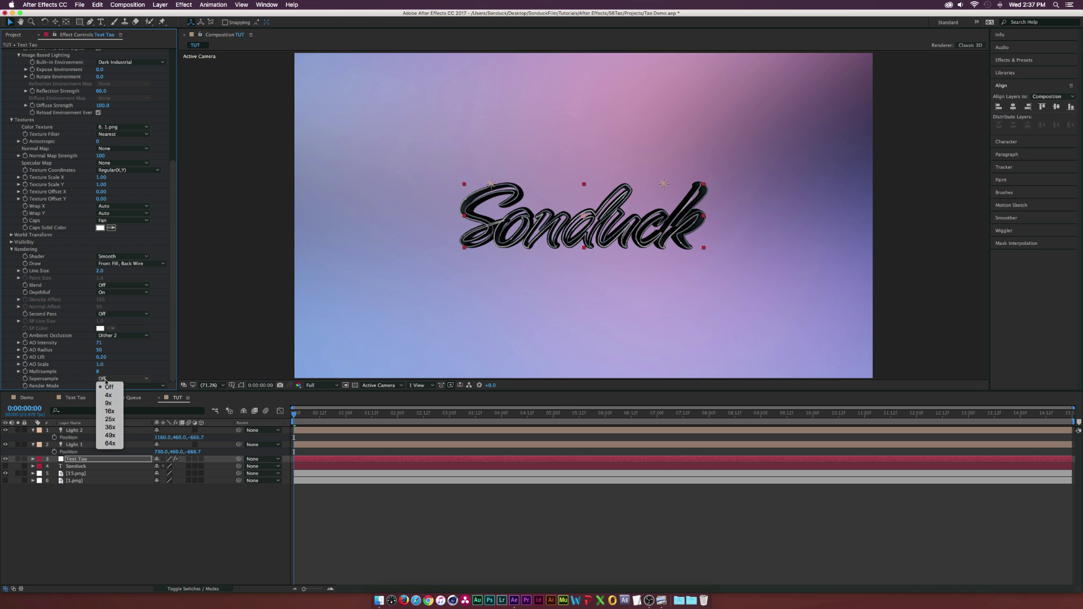
click(107, 395)
click(121, 378)
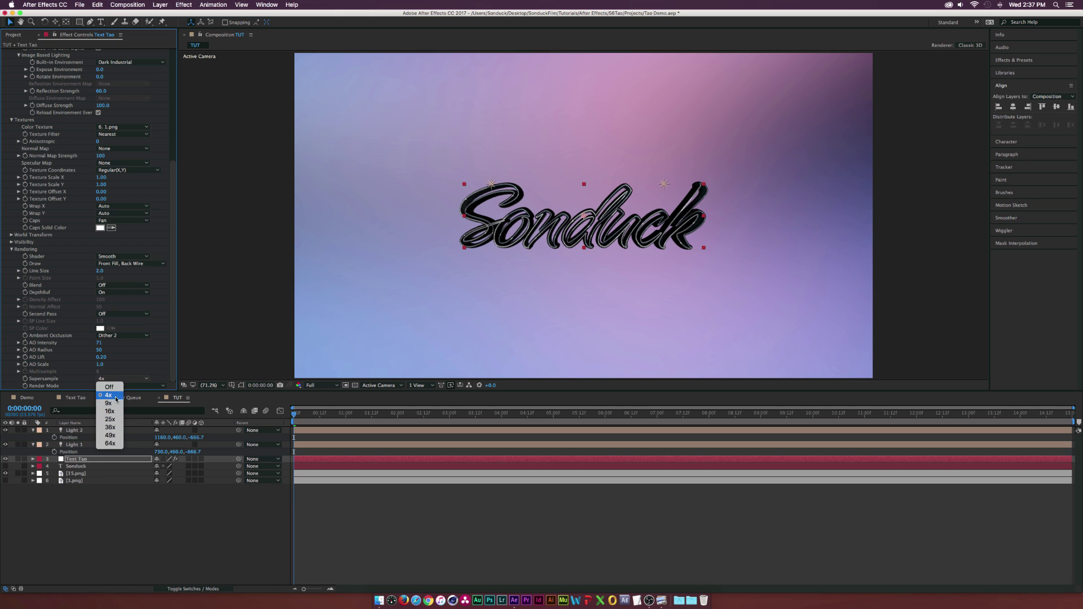
click(138, 365)
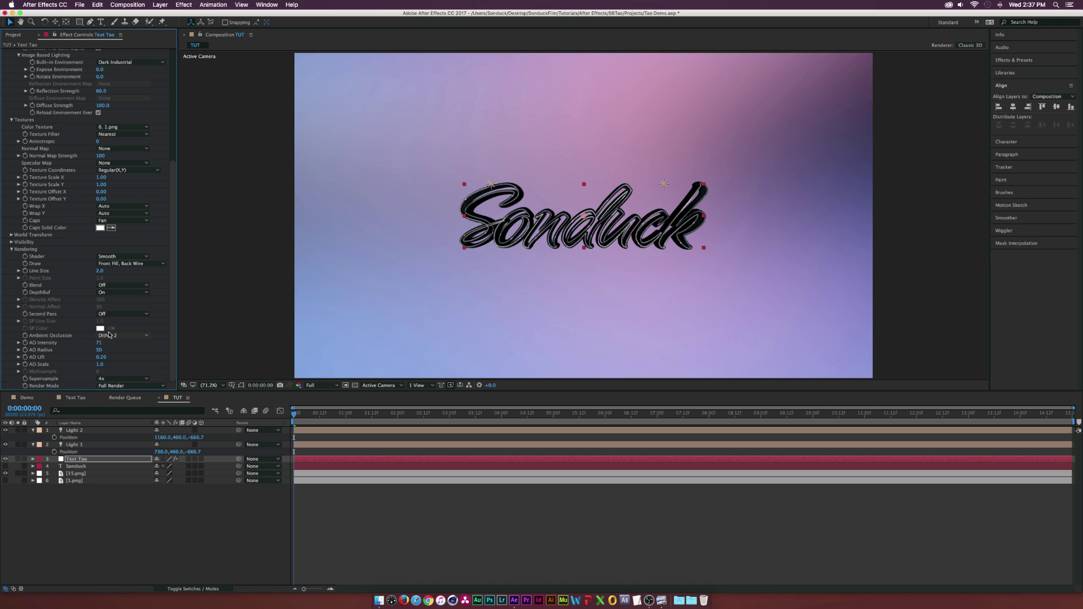
Keyframe Tao's Fractal Displacement Amplitude at 359 at the start of the composition.
scroll(57, 301, up, 10)
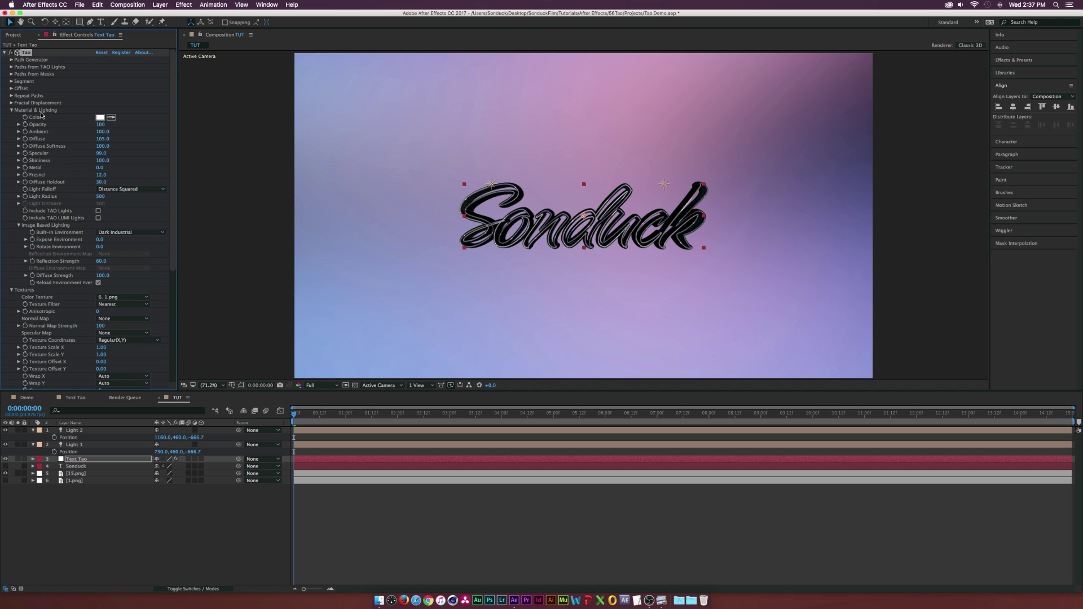
click(12, 110)
click(11, 117)
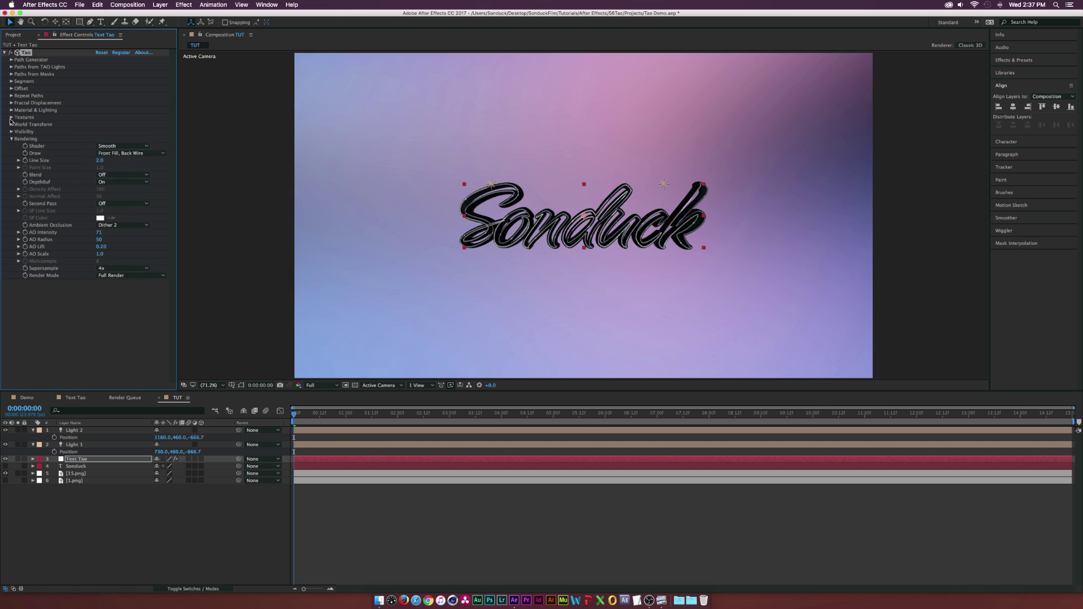
click(11, 139)
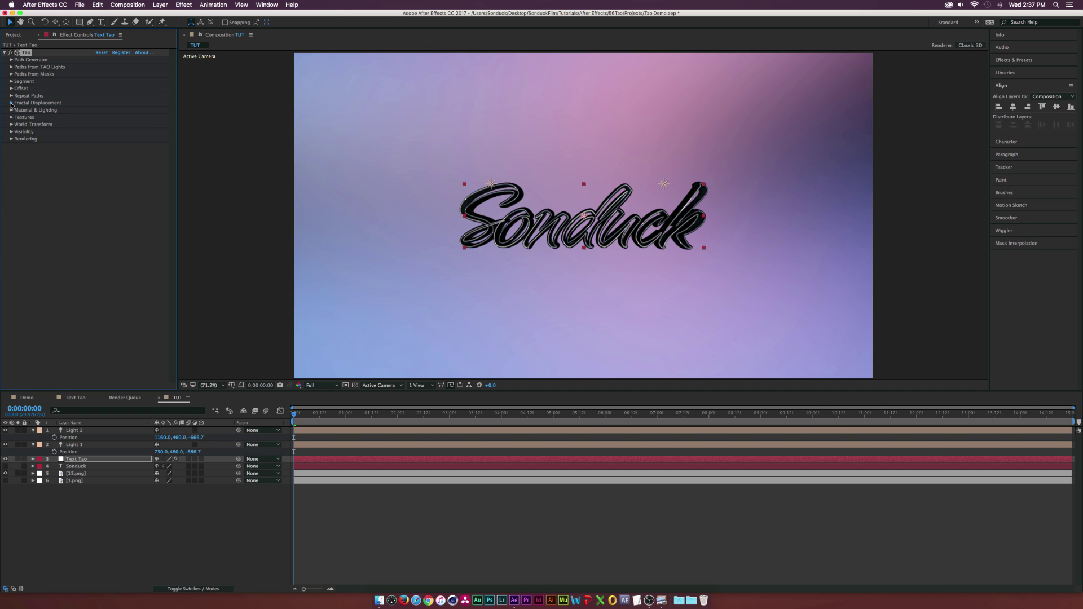
click(12, 103)
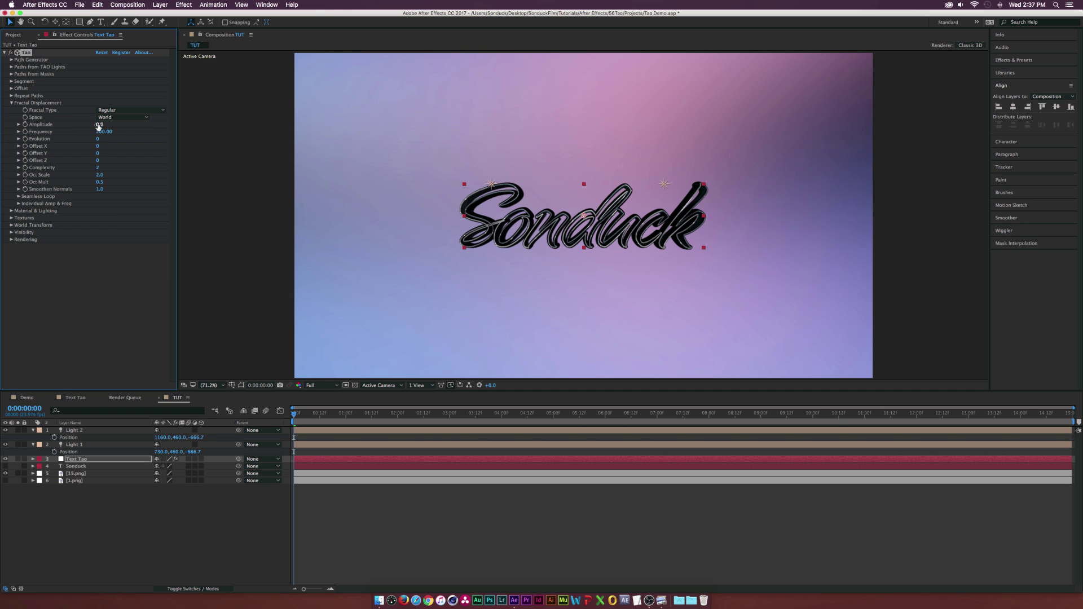
drag(100, 125, 146, 128)
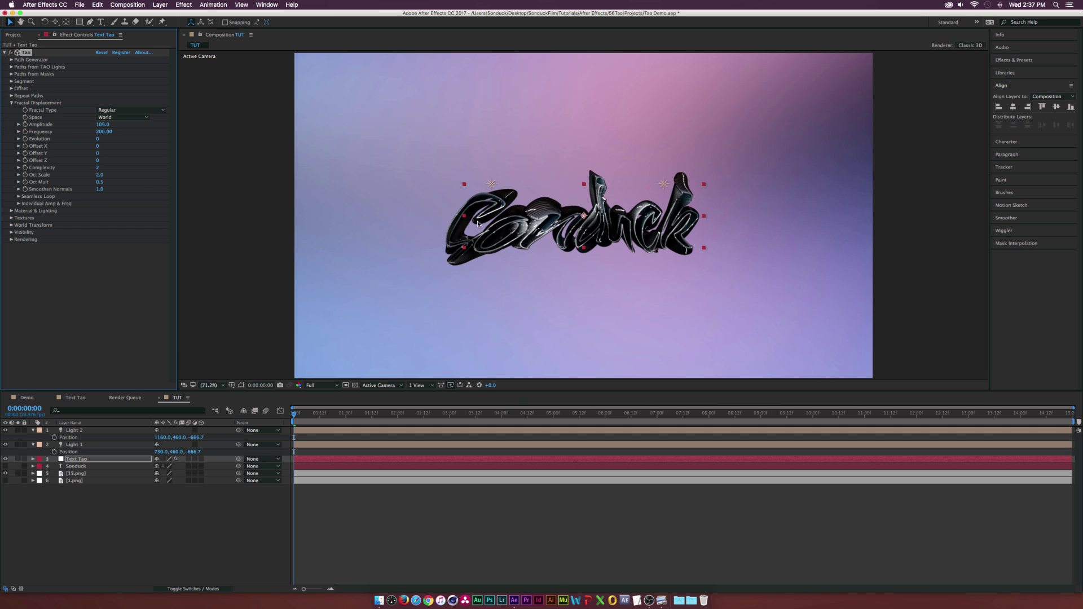
click(103, 124)
text(359)
key(Return)
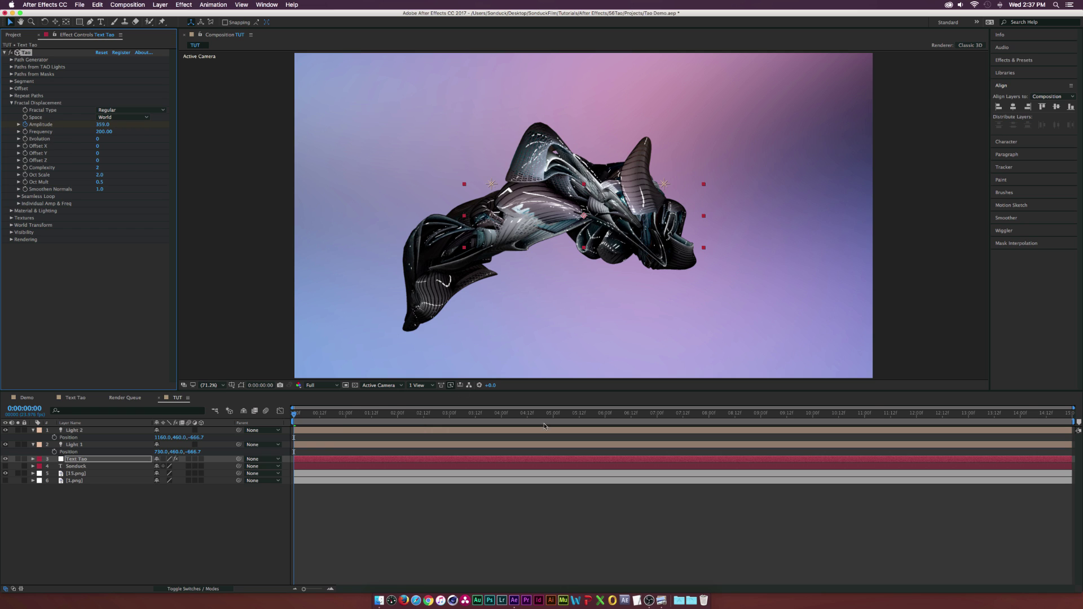
Keyframe the Fractal Displacement Amplitude at 0 at 0:00:03:23 and scrub through the animation to preview it.
click(498, 416)
click(103, 124)
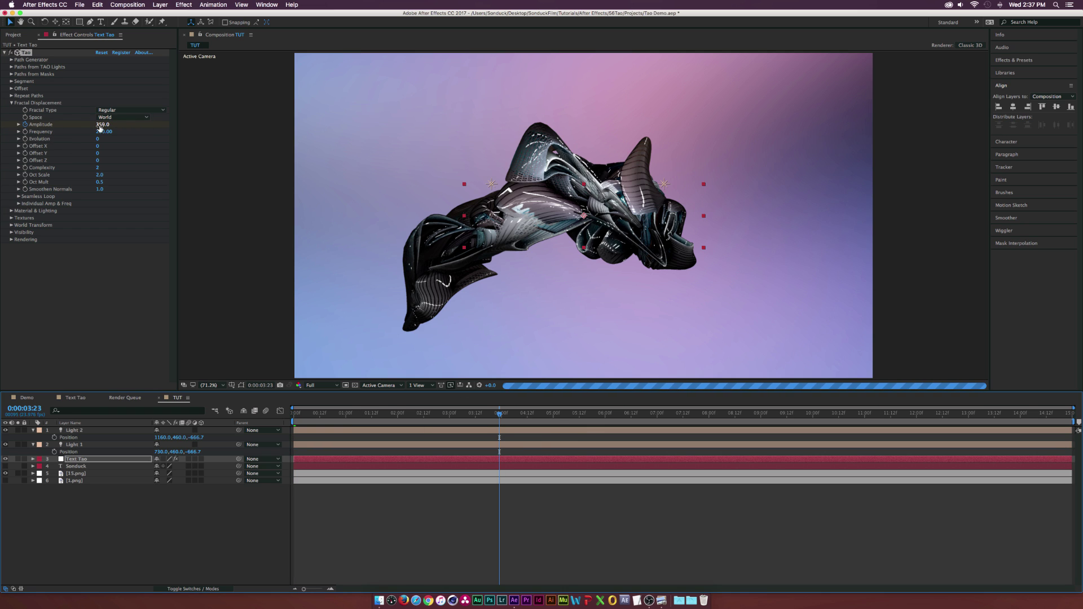
text(0)
key(Return)
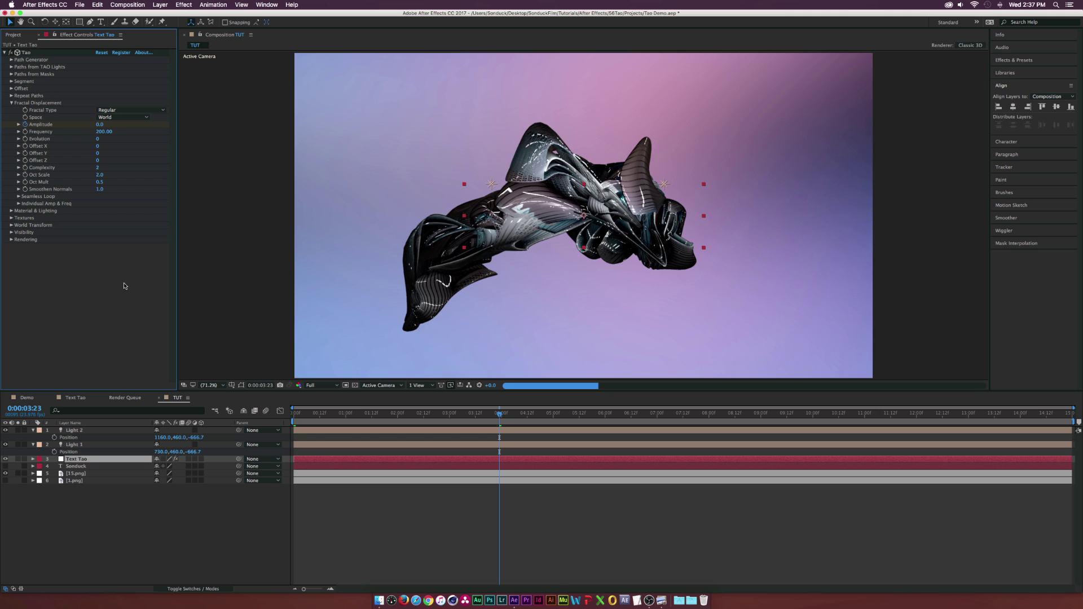
click(302, 416)
drag(319, 419, 475, 421)
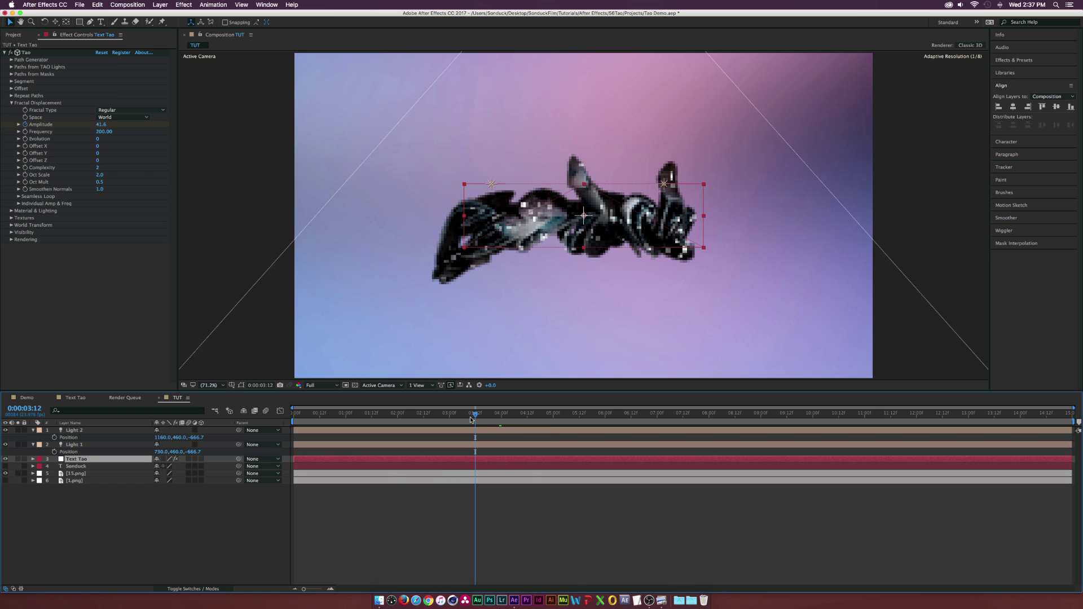
click(500, 416)
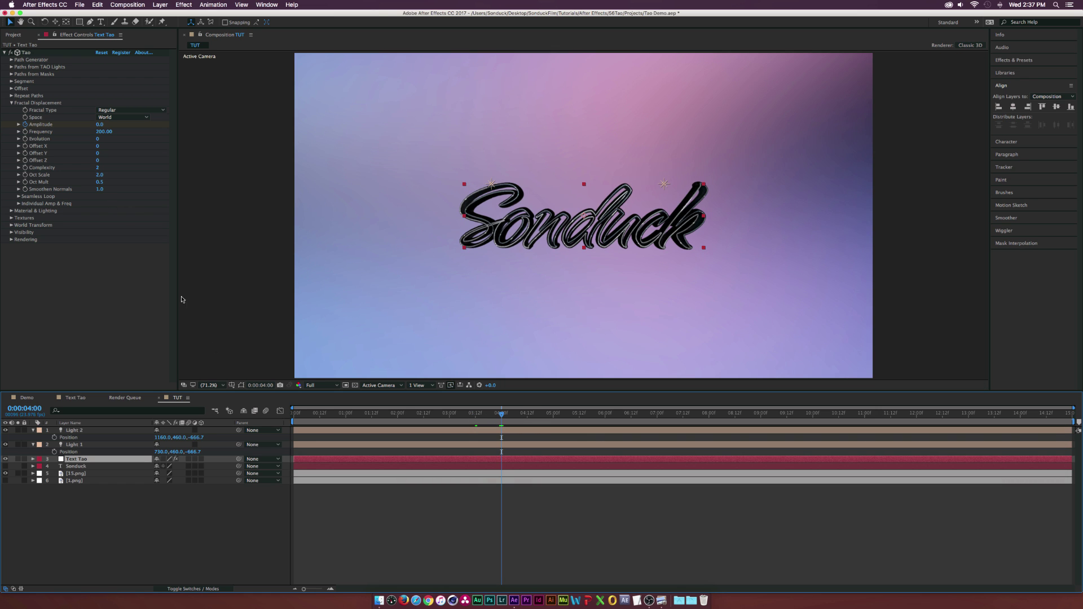
Try Fractal Displacement Frequency values of 389 and 20 at the start of the composition.
click(297, 421)
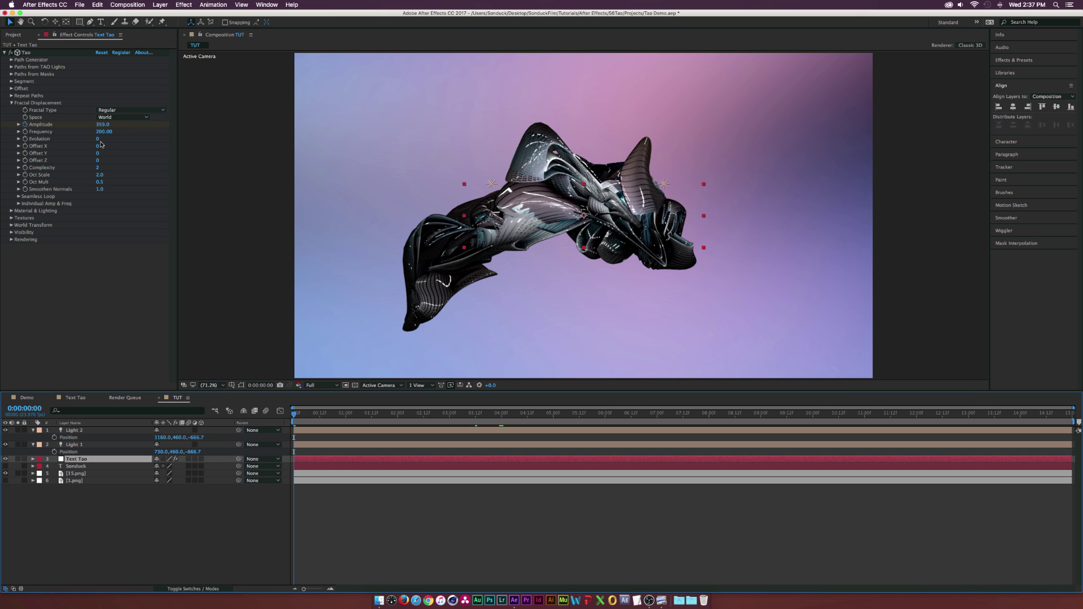
drag(103, 132, 177, 140)
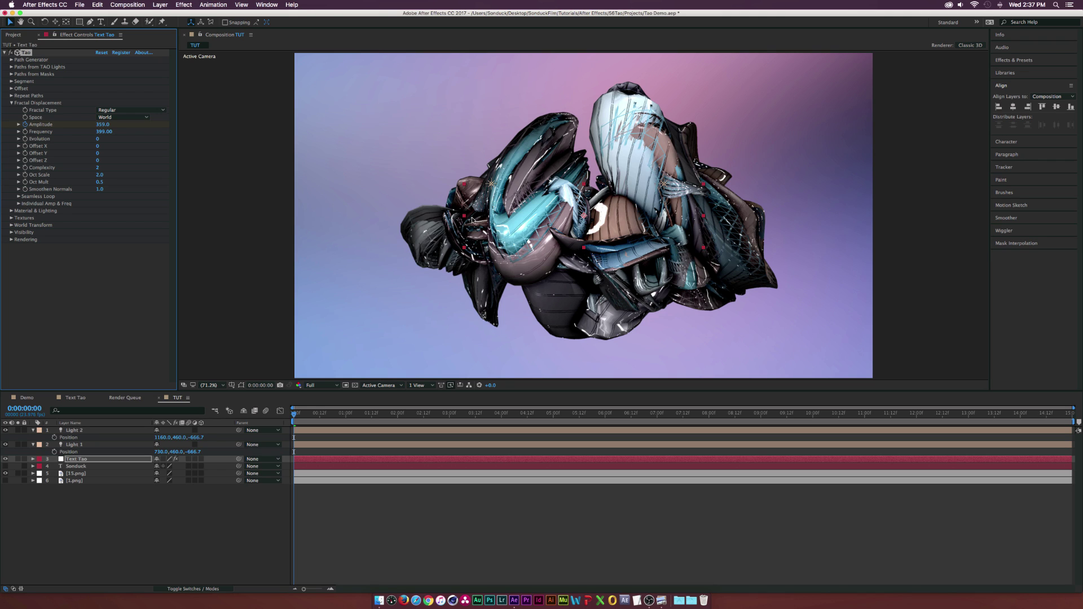
click(101, 135)
text(20)
click(102, 294)
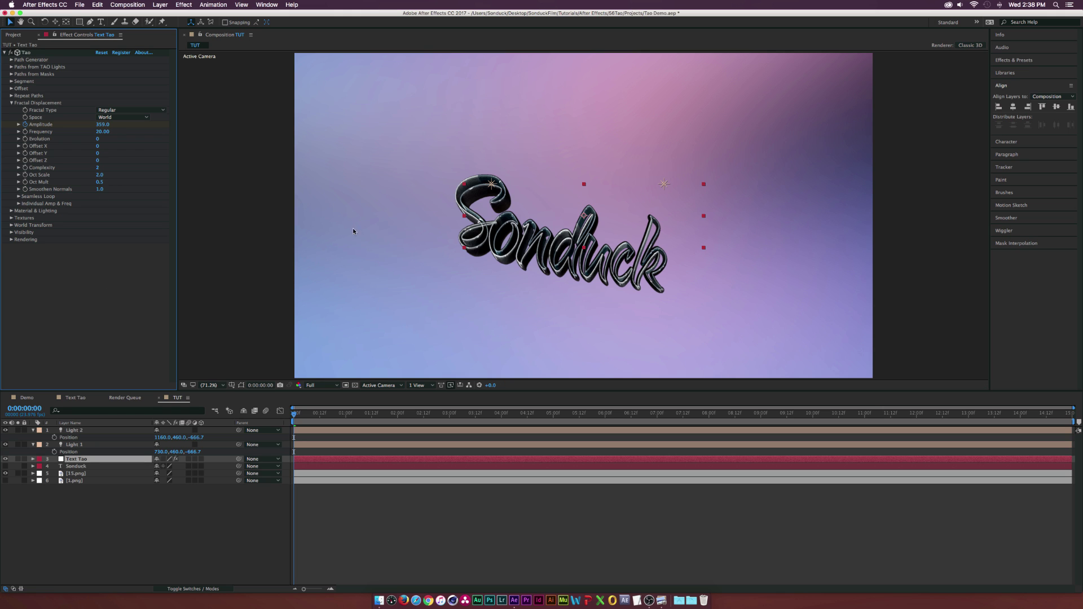
Set the Fractal Displacement Frequency to 280 and preview the text forming over time.
drag(102, 132, 235, 163)
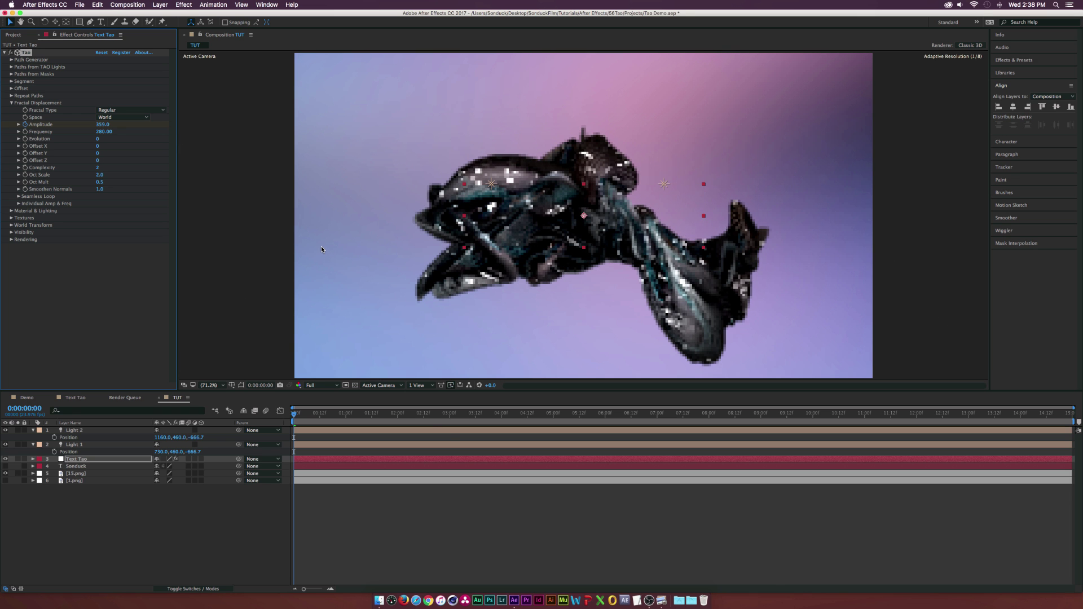
drag(382, 418, 487, 419)
key(space)
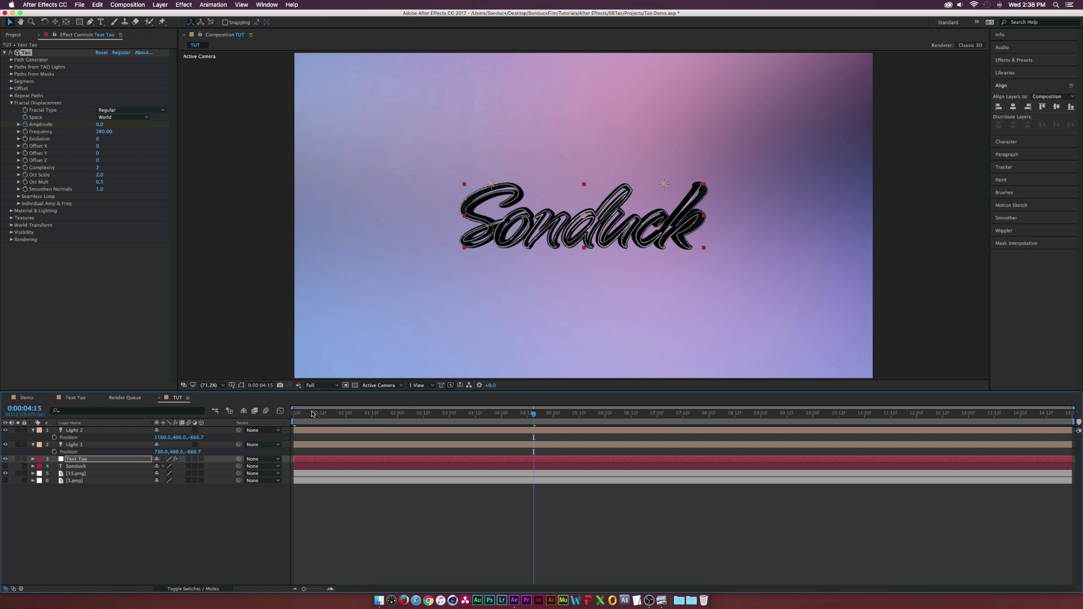
Set the Fractal Displacement Oct Scale to 2.5 at frame 0:00:00:02 and increase its Complexity.
click(298, 414)
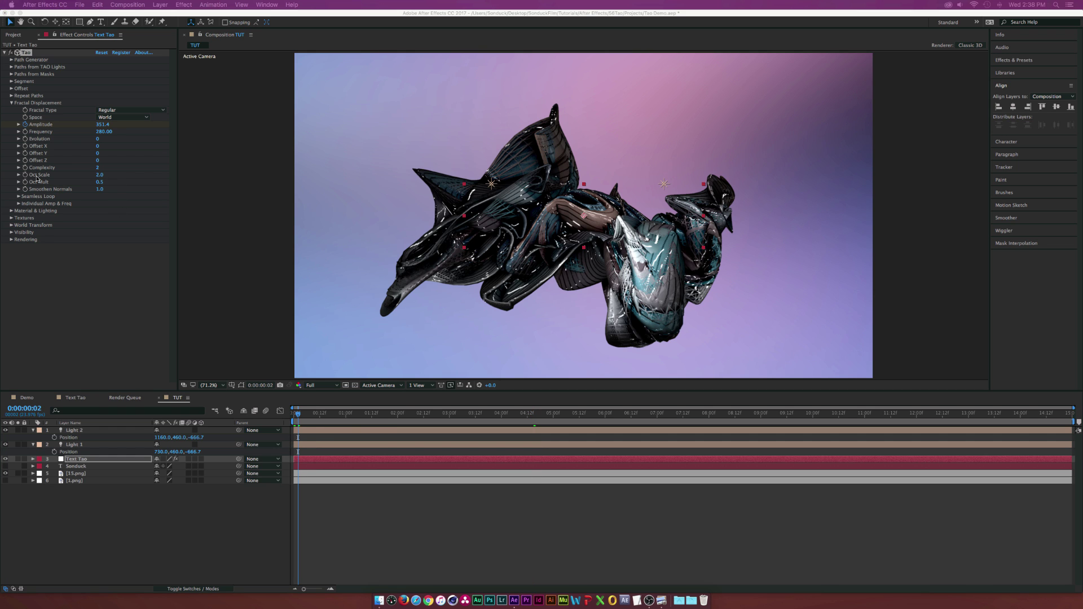
drag(100, 176, 114, 179)
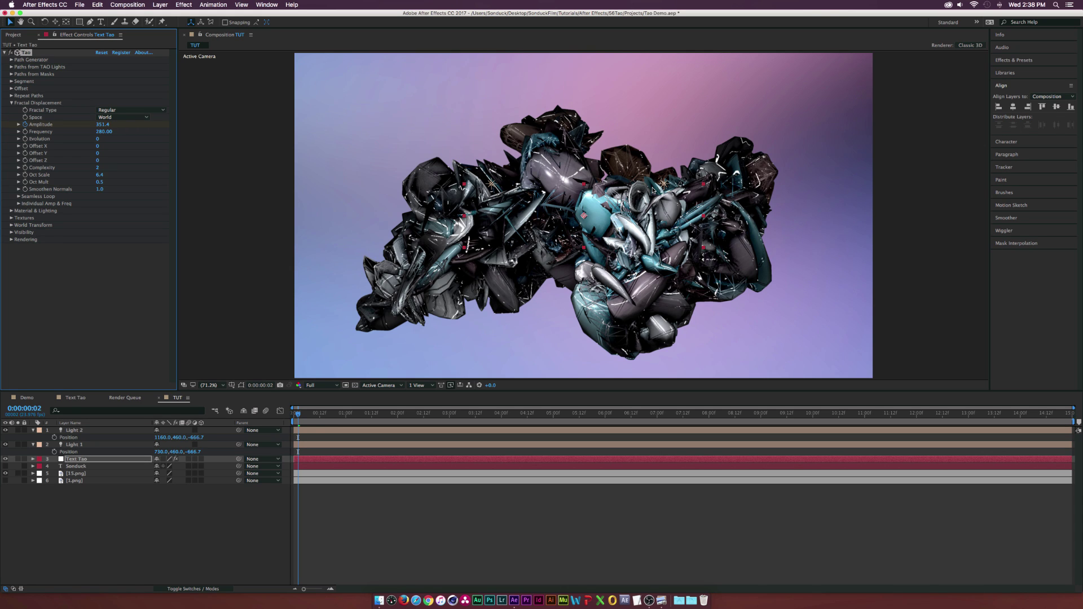
click(99, 175)
click(101, 264)
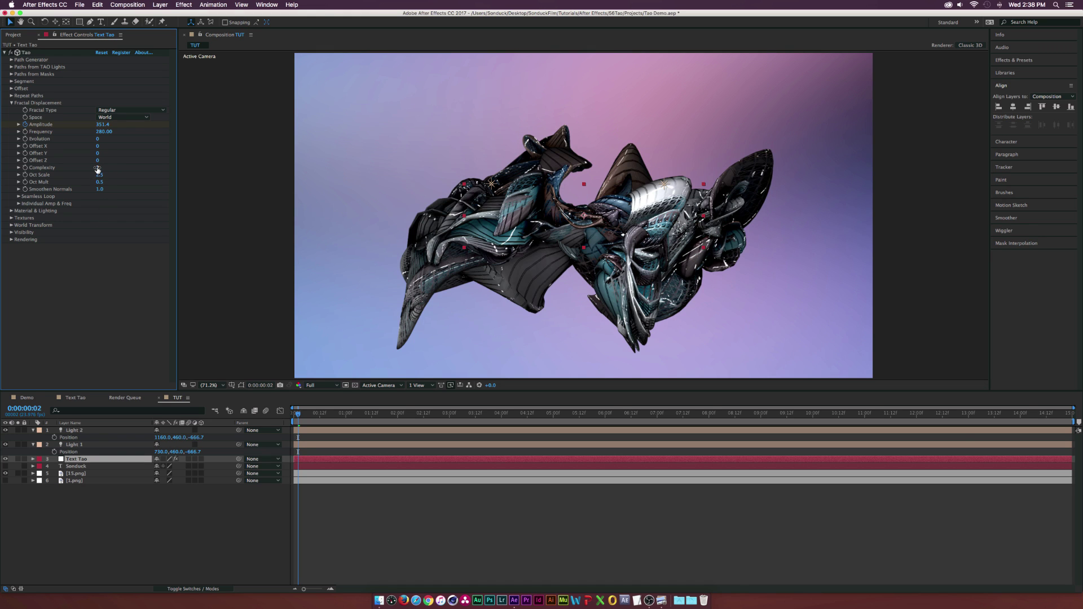
click(97, 169)
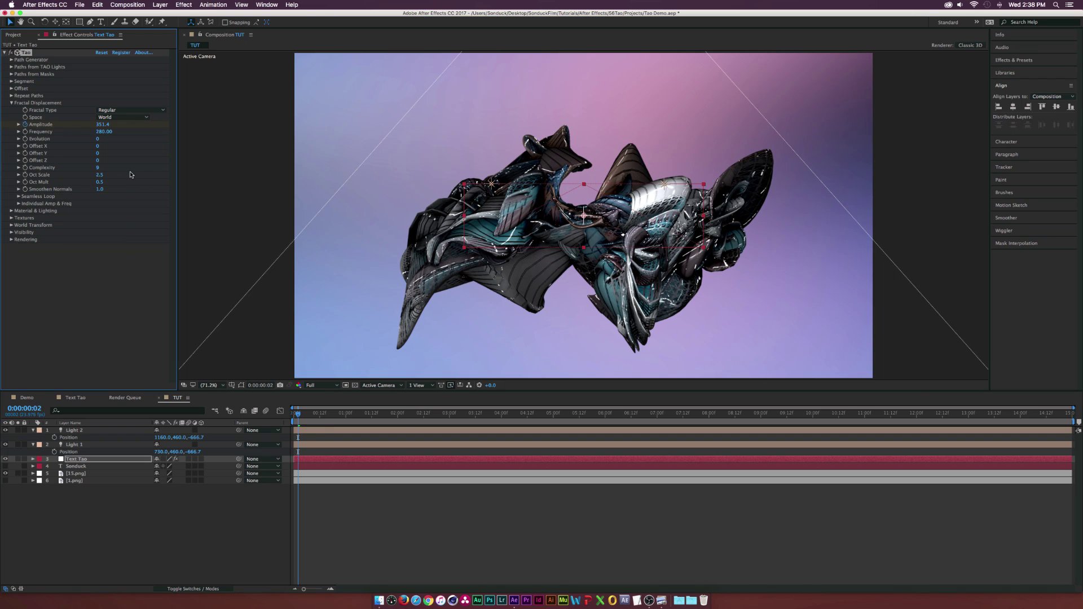
Set the Fractal Displacement Complexity to 2, trying an Offset Y of 78 and an Evolution of 70 and undoing both.
drag(97, 169, 101, 169)
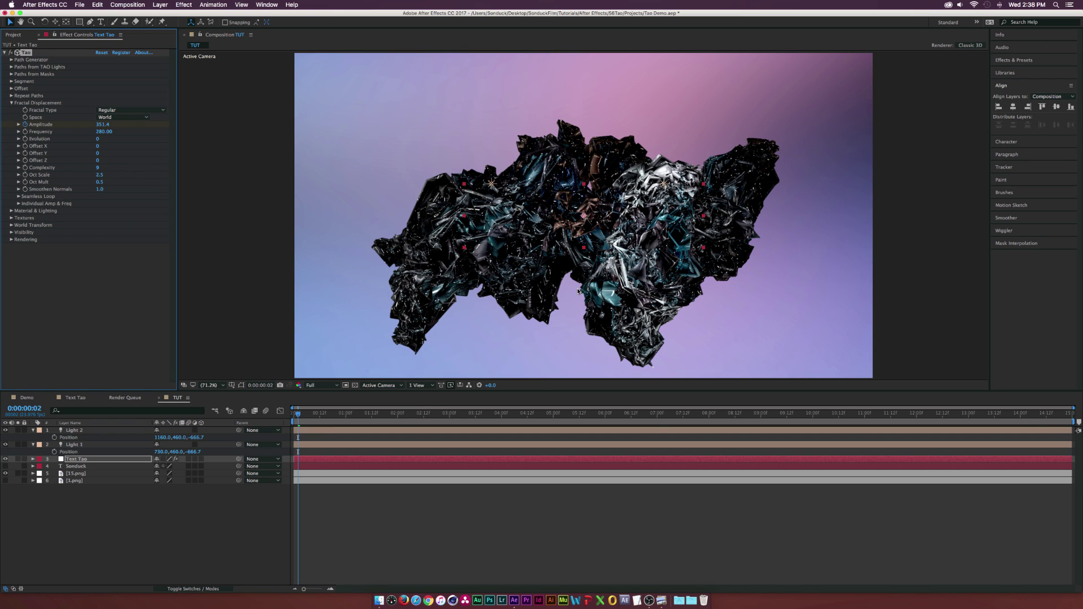
drag(97, 167, 182, 201)
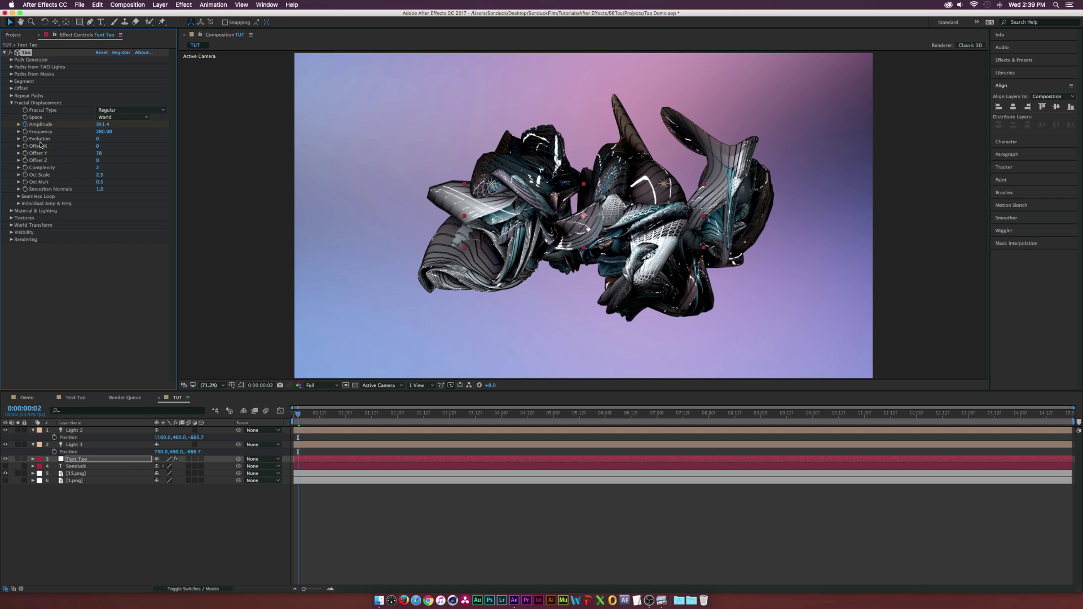
key(ctrl+z)
drag(97, 141, 131, 146)
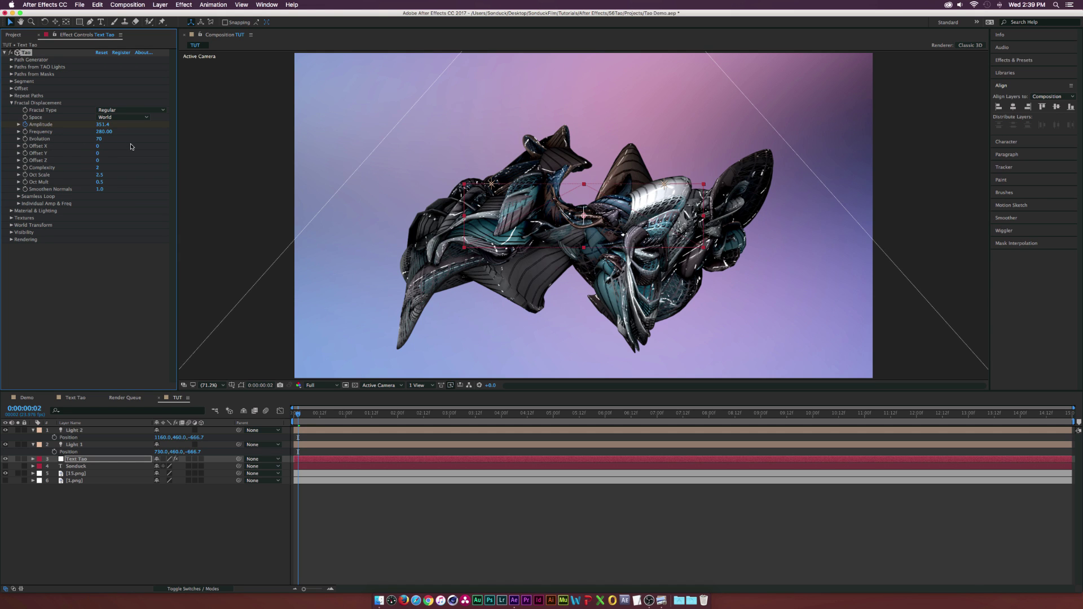
key(ctrl+z)
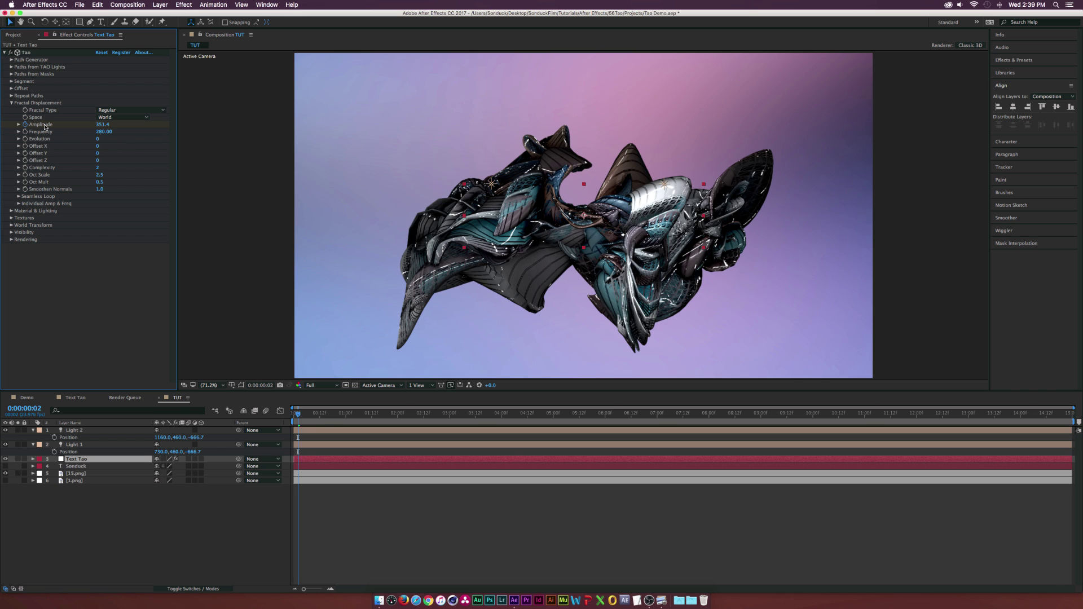
Change the Fractal Type to SmoothRidge and, at 0:00:00:00, set the Amplitude to 219 and the Frequency to 177.
click(104, 111)
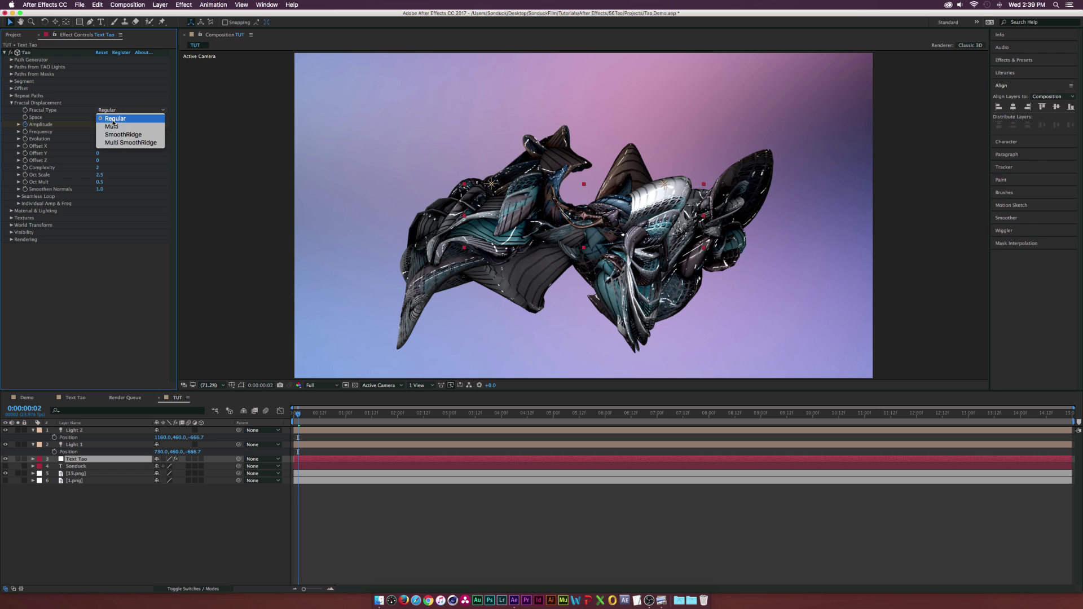
key(Escape)
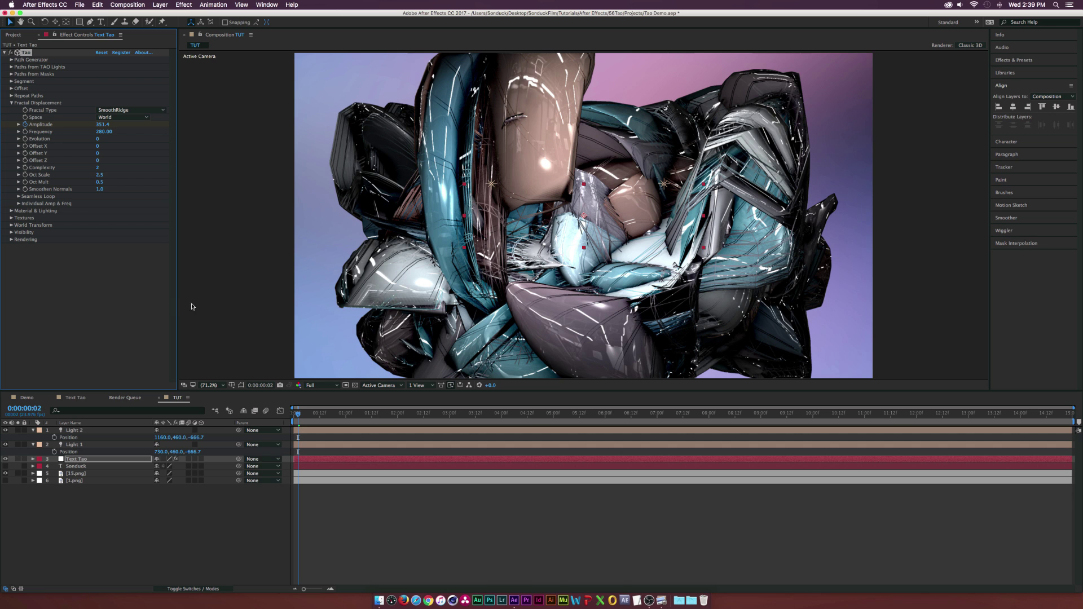
drag(295, 413, 292, 416)
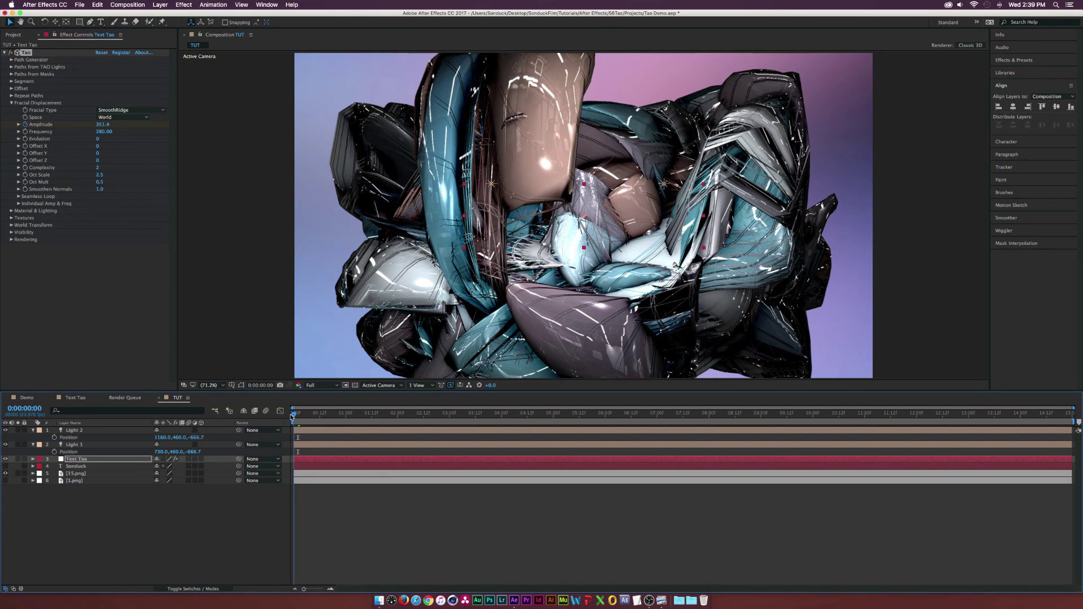
click(85, 127)
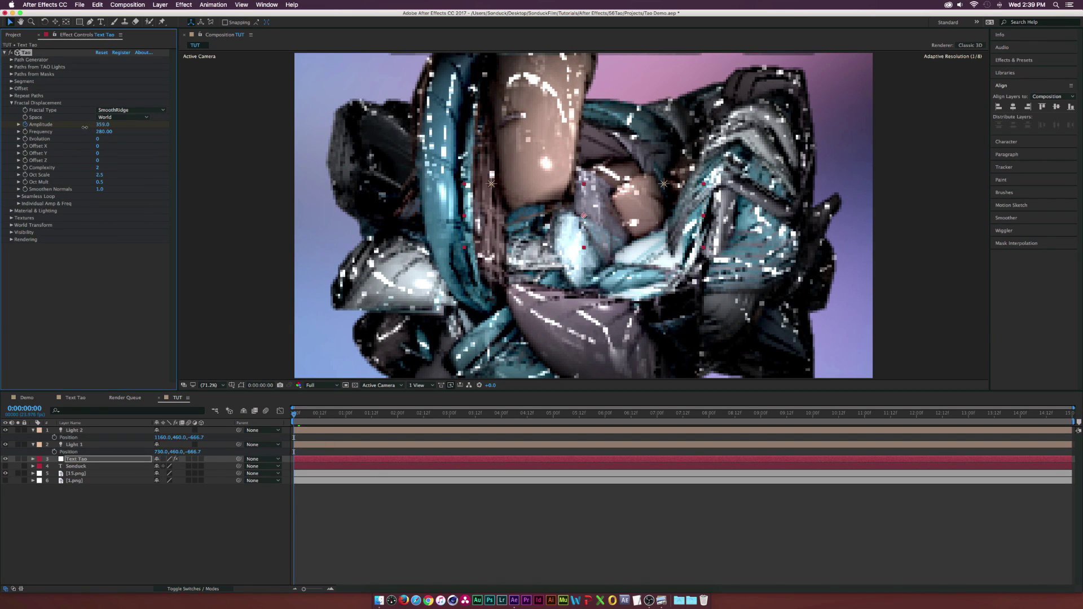
drag(82, 129, 63, 137)
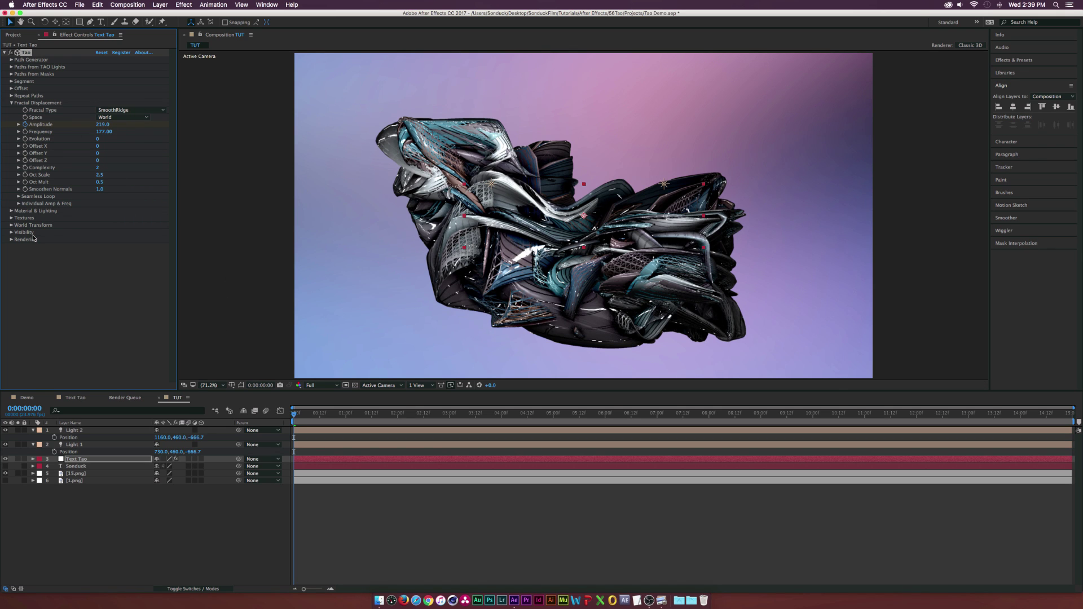
Enable Offset Position in Tao's Offset settings at 0:00:04:00.
click(11, 102)
click(11, 88)
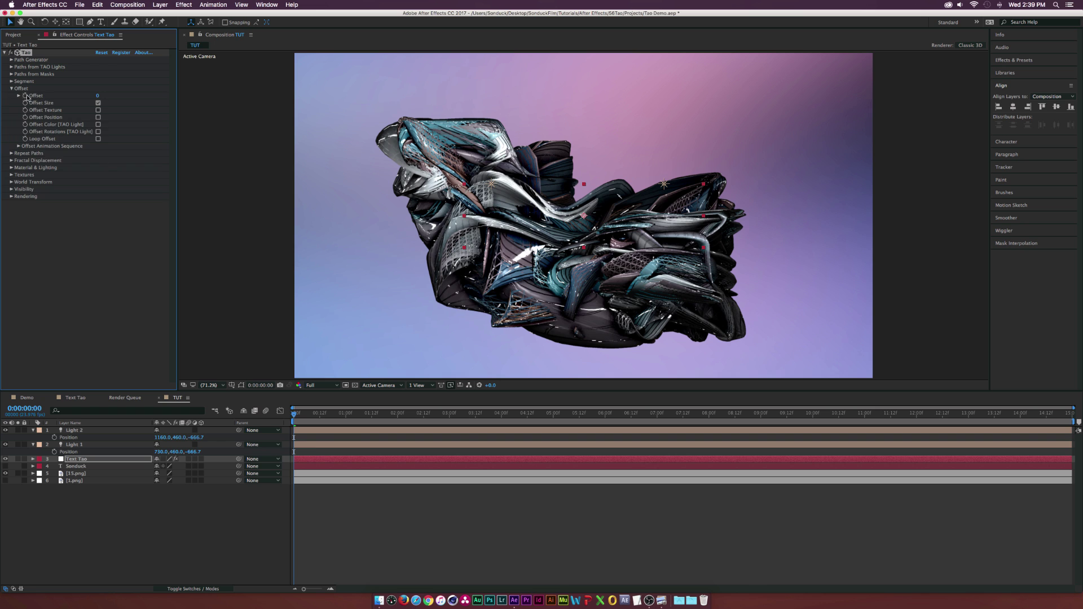
drag(360, 418, 501, 415)
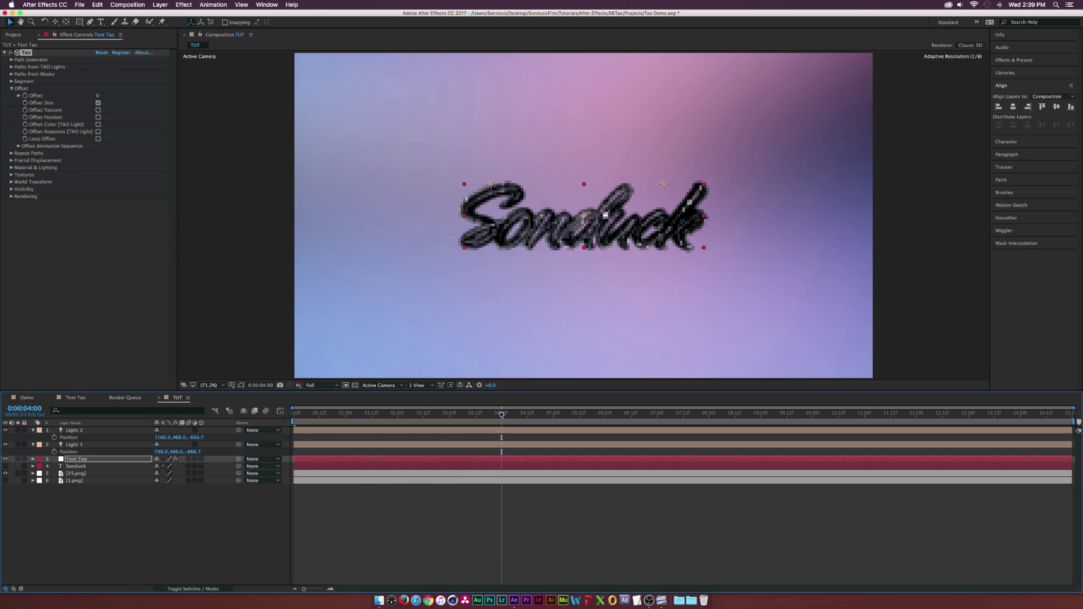
click(99, 118)
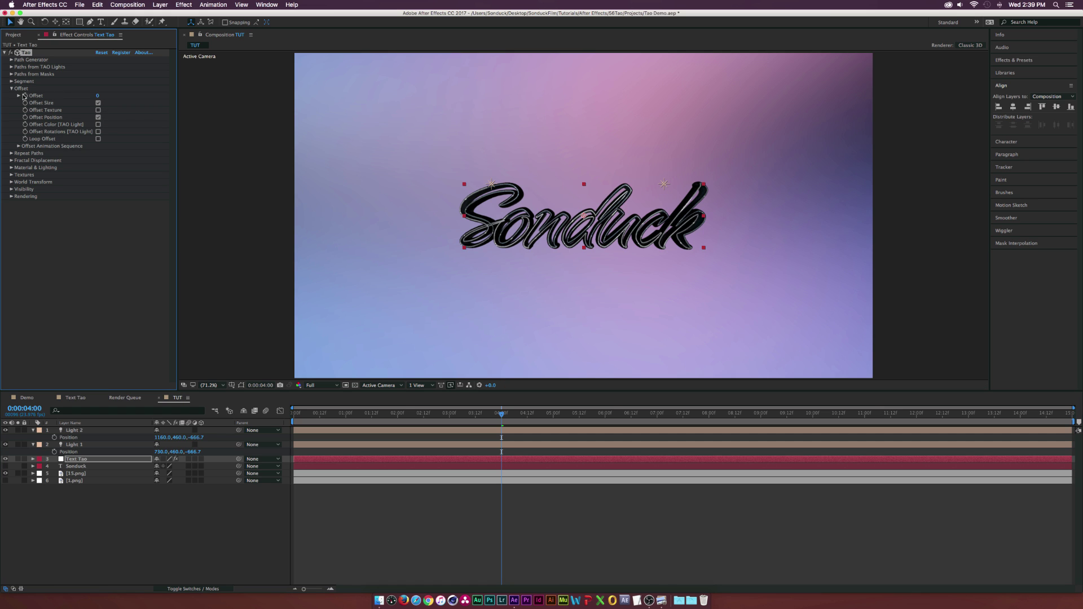
Animate the Tao Offset from 0 at 0:00:04:00 to a higher value at 0:00:08:00 and preview the motion.
drag(586, 416, 708, 416)
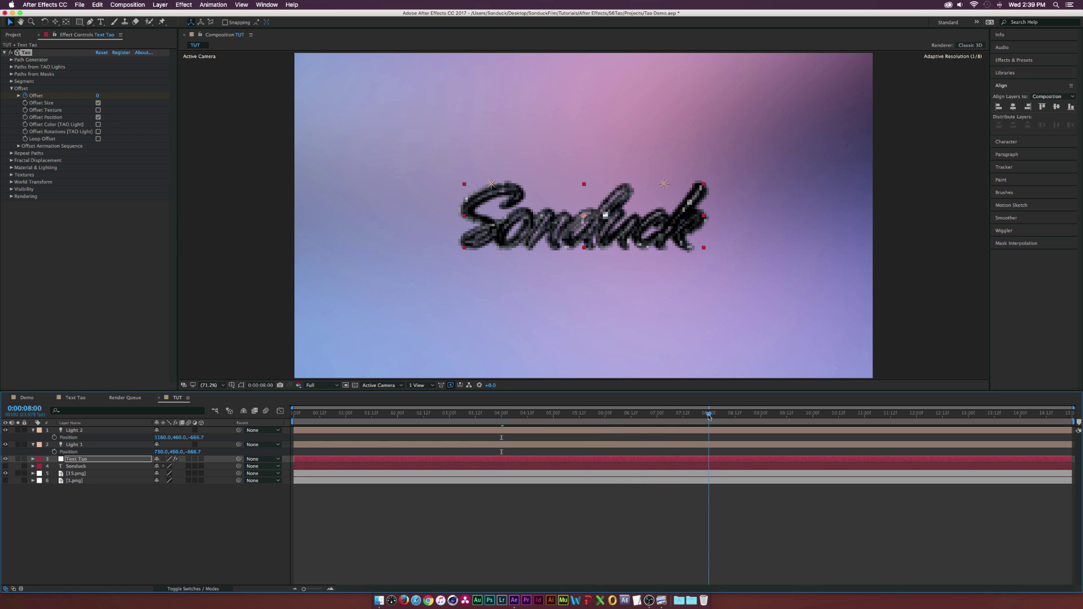
click(111, 99)
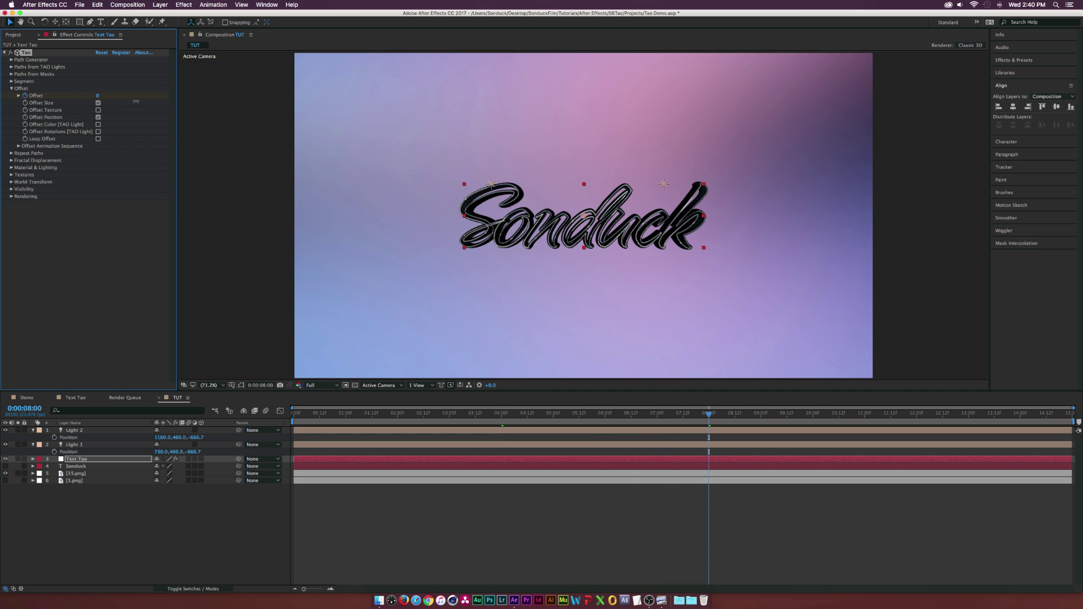
key(space)
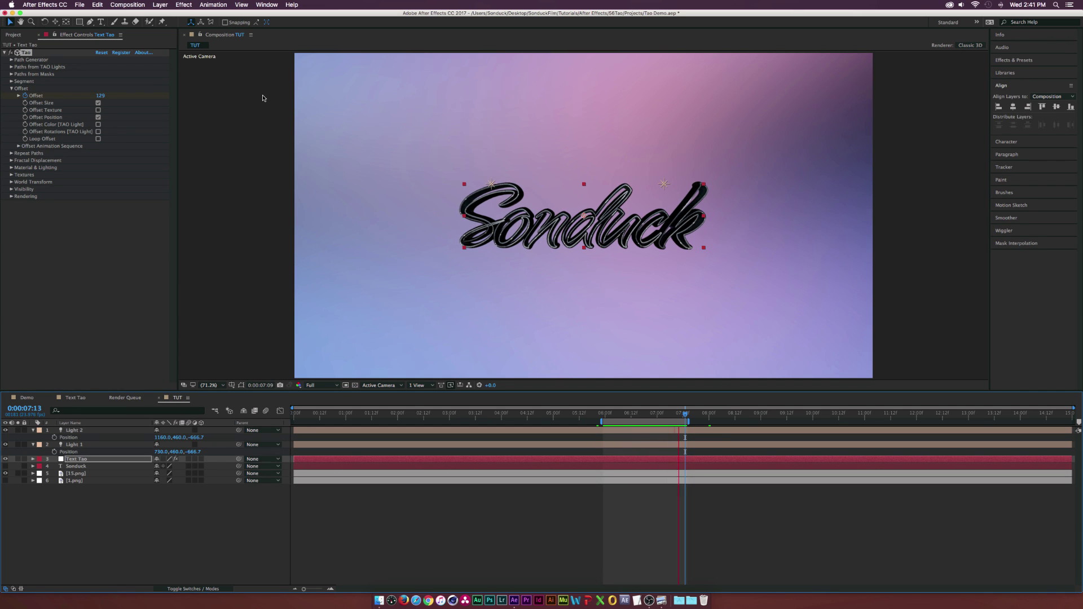
key(space)
Keyframe the Tao Segments and Size at their existing values at 0:00:02:01.
click(11, 89)
click(11, 82)
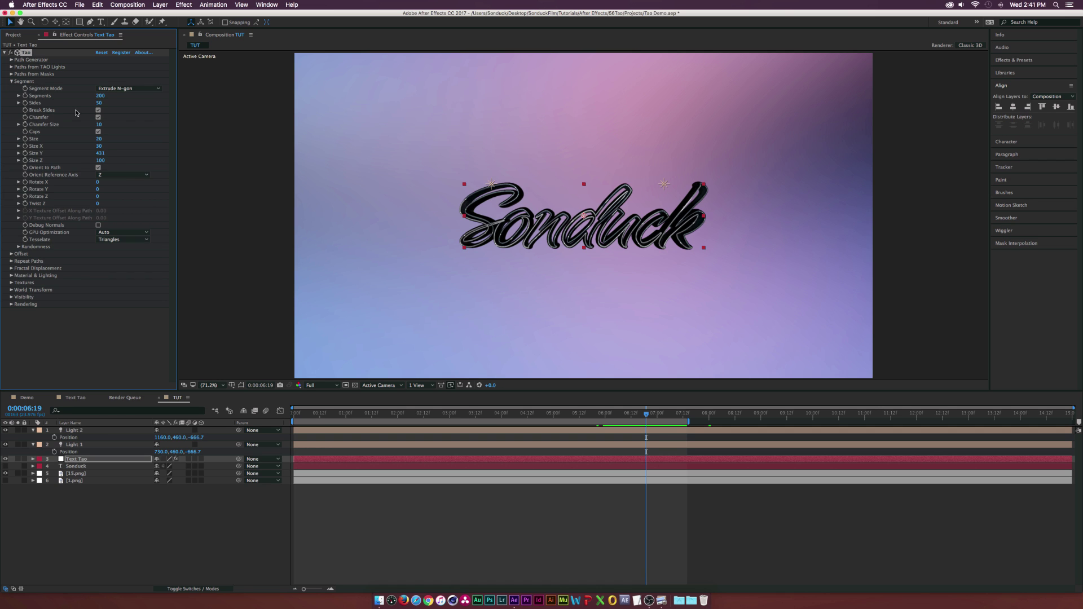
drag(309, 418, 400, 421)
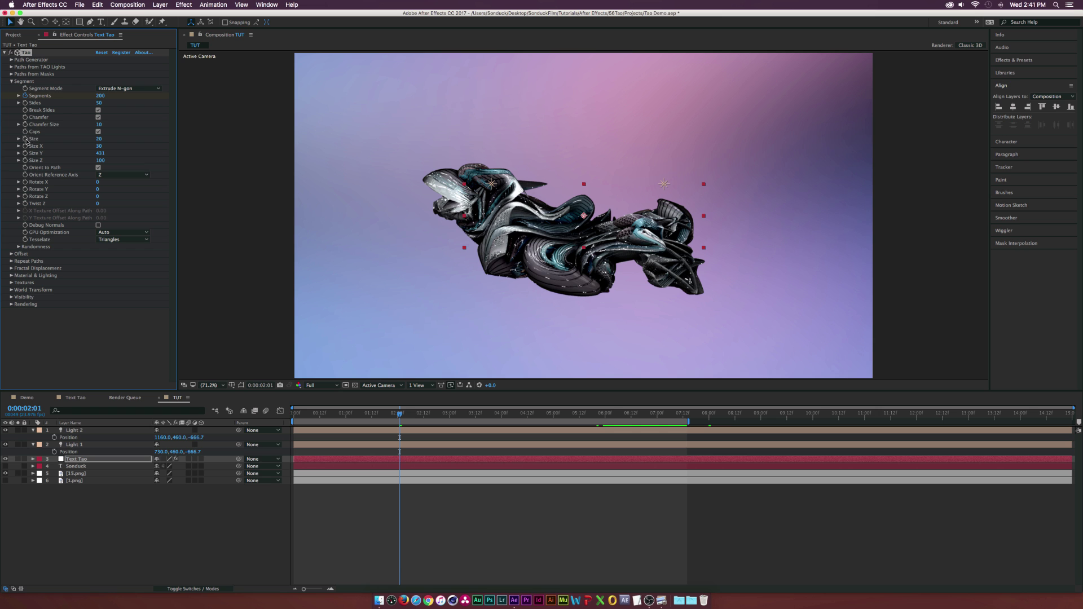
Set Segments and Size to 0 at the start of the composition with Caps disabled, and scrub through the growth animation.
key(Home)
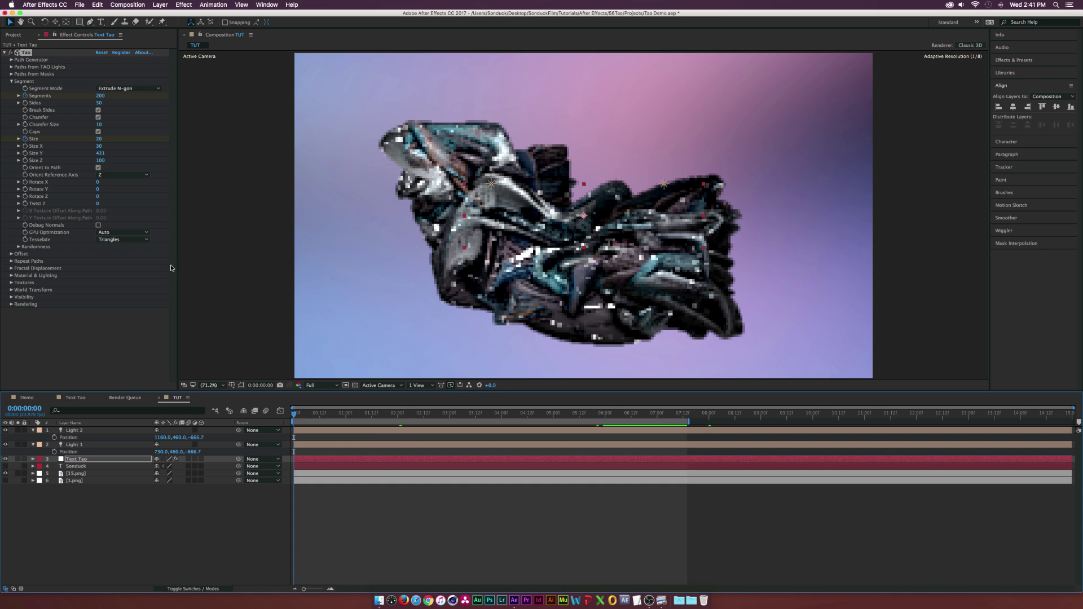
click(100, 96)
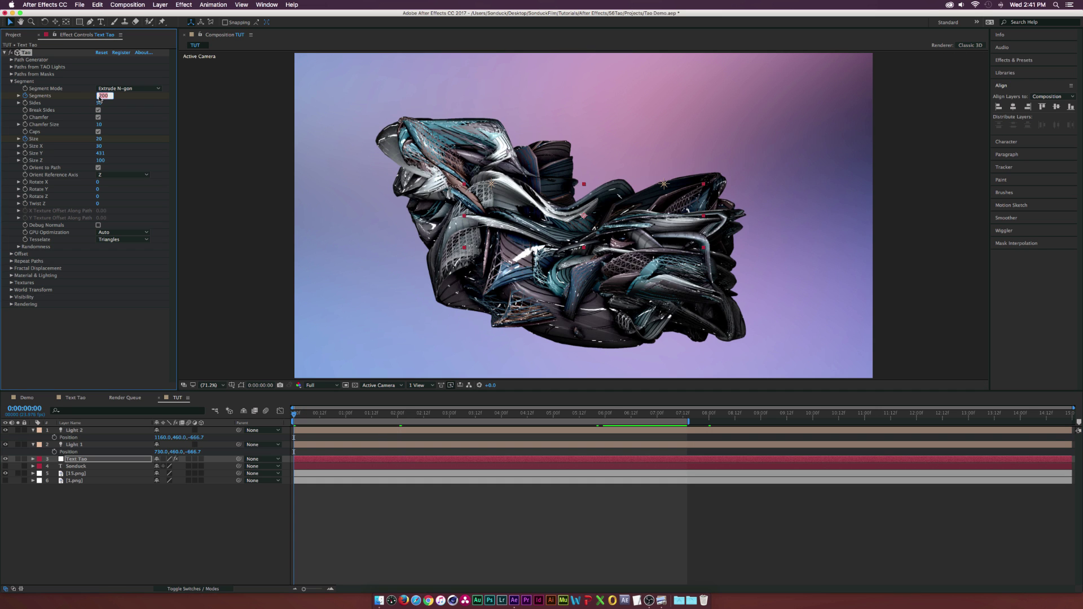
click(98, 132)
click(100, 139)
text(0)
click(224, 528)
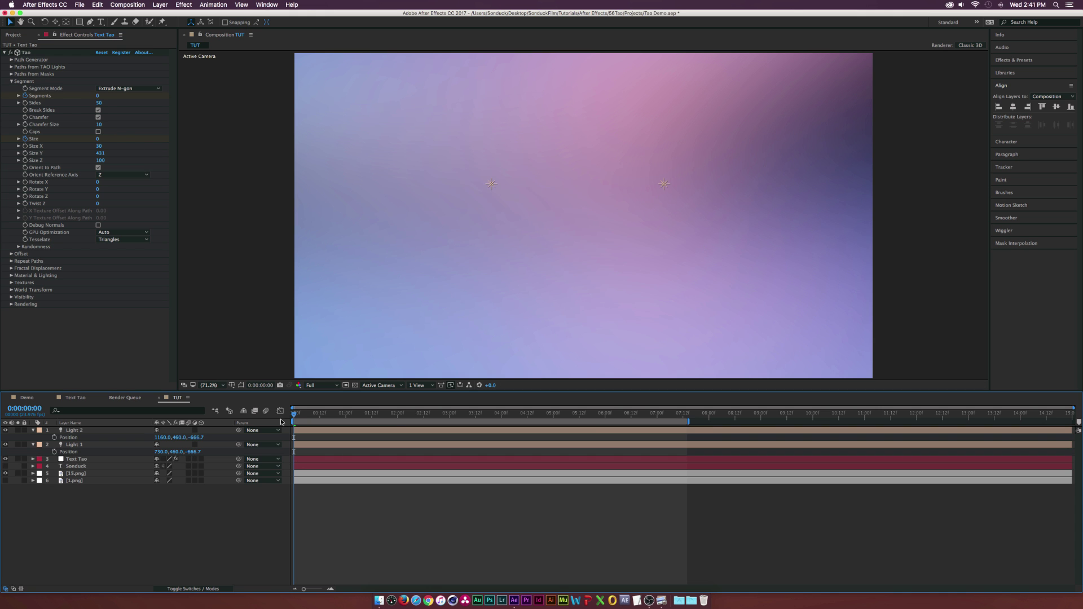
drag(295, 415, 461, 422)
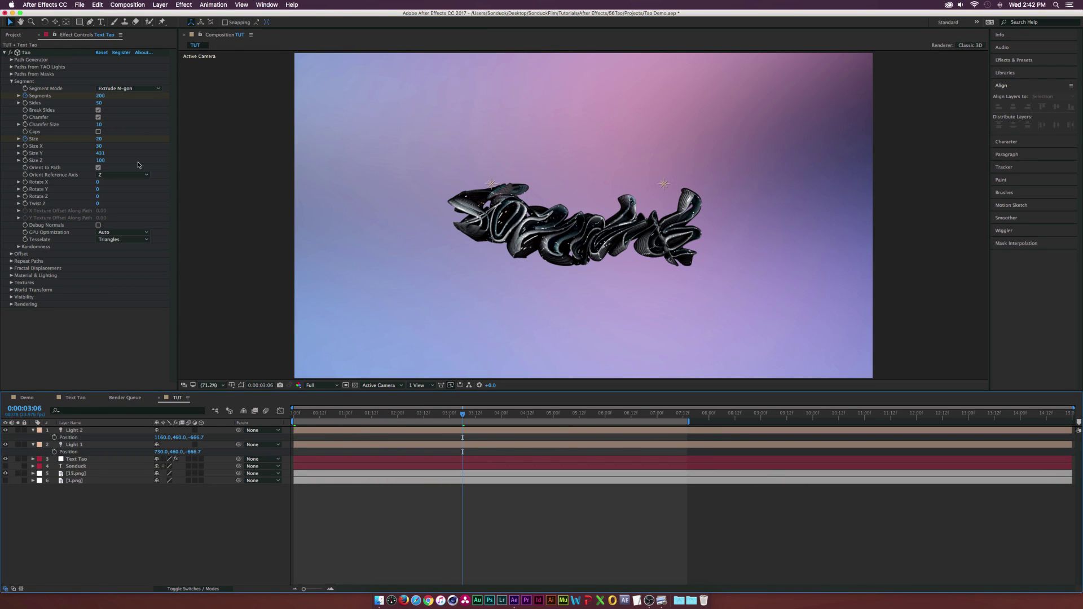
Animate the Segment Twist Z from 0 at 0:00:06:00 to a strong positive twist at 0:00:08:00.
drag(585, 417, 605, 417)
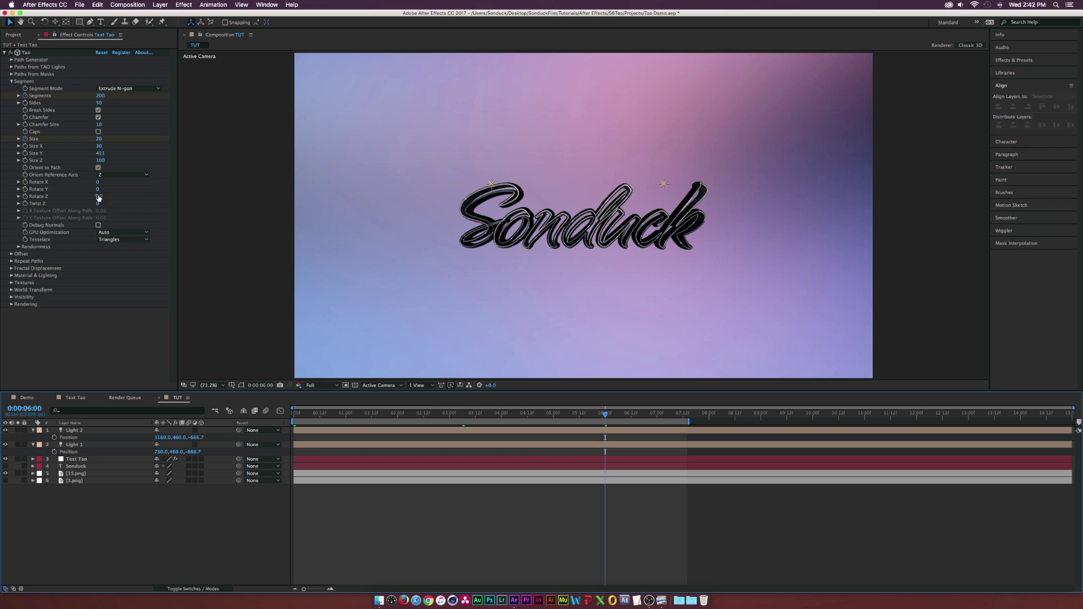
click(25, 203)
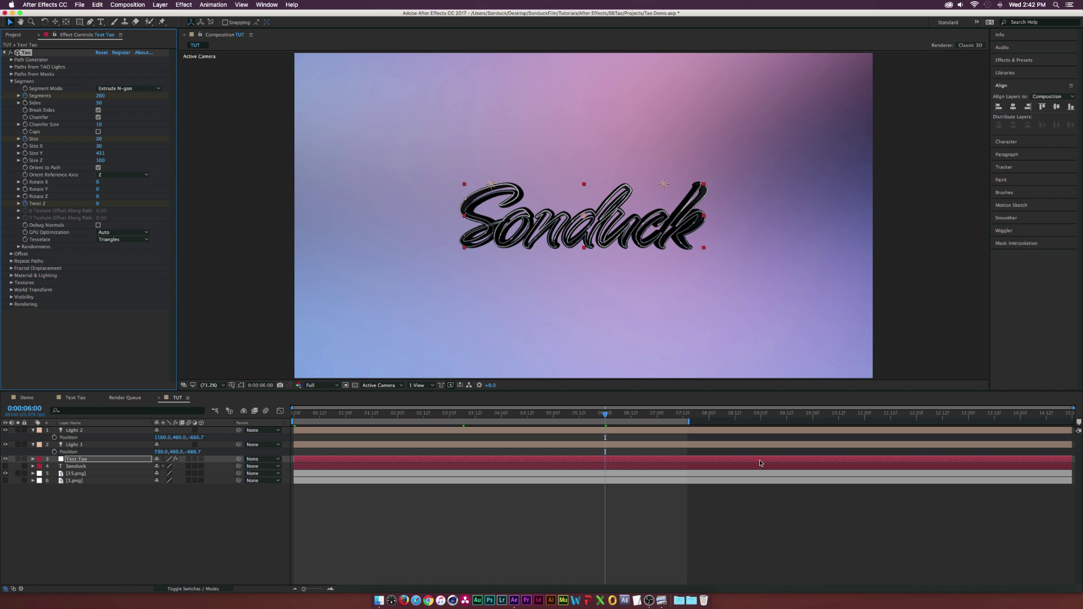
click(710, 420)
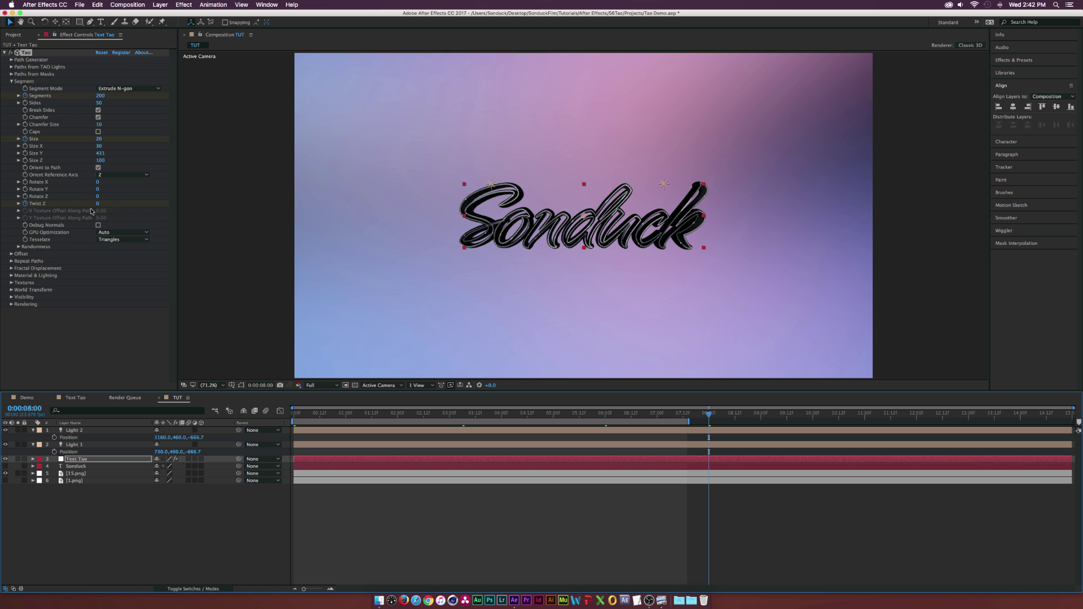
drag(97, 205, 146, 210)
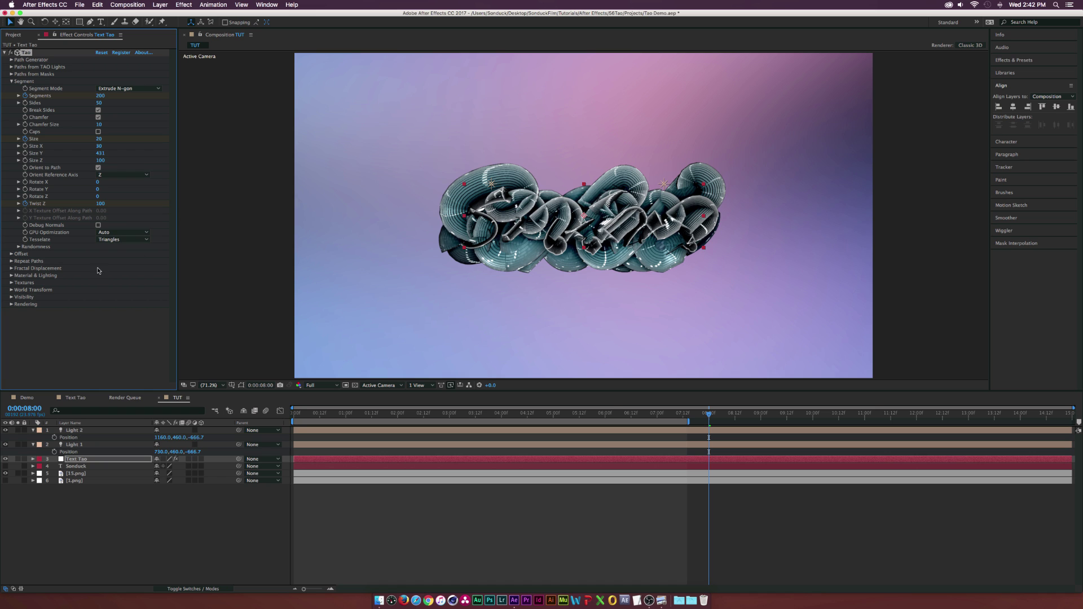
click(93, 349)
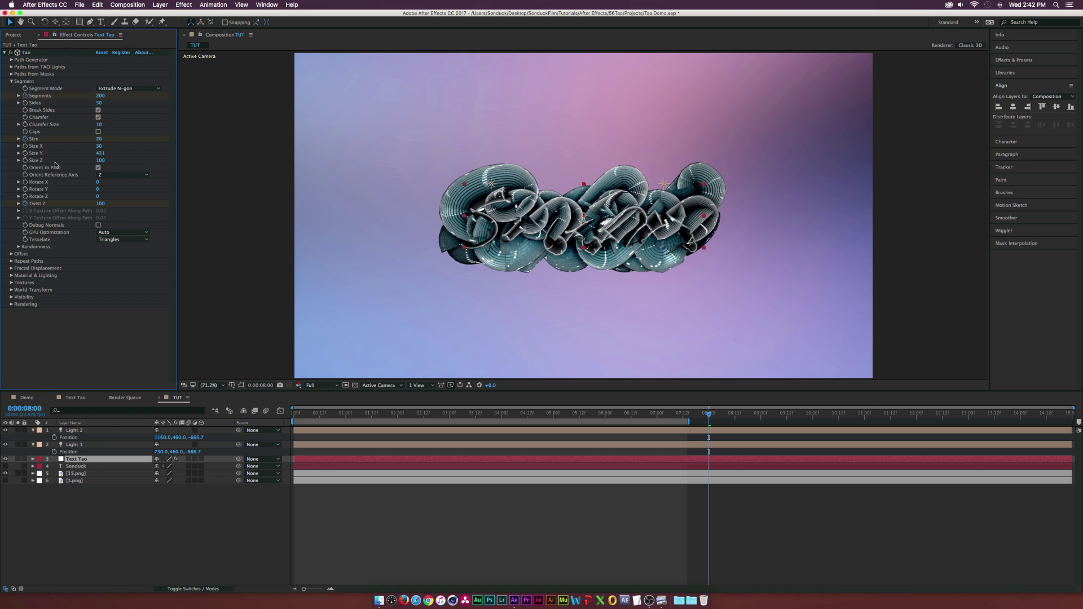
Add a new camera layer with the default camera settings.
click(92, 532)
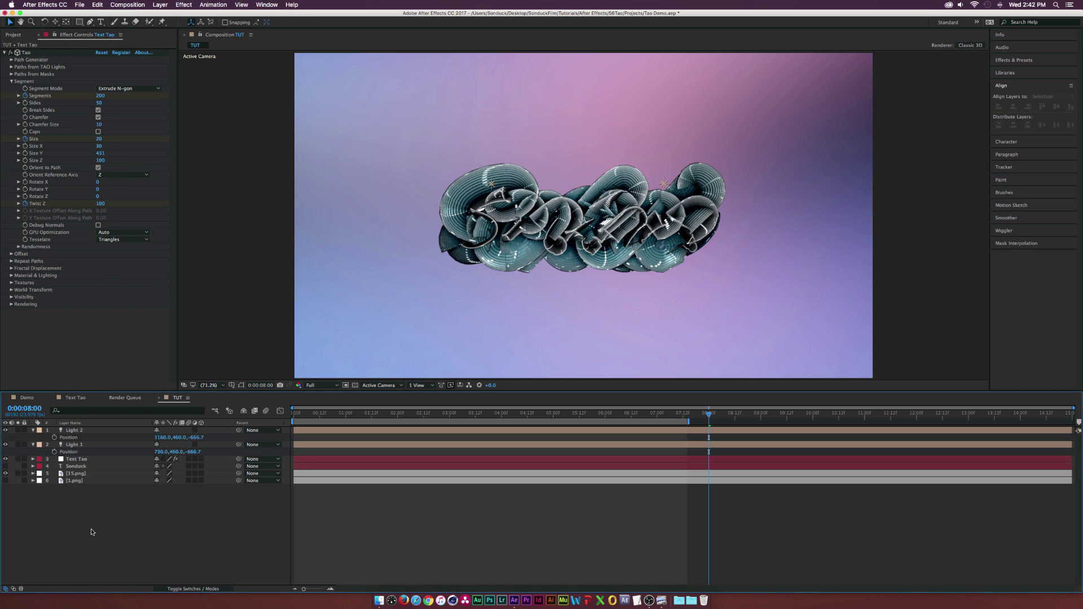
click(160, 5)
mouse_move(193, 15)
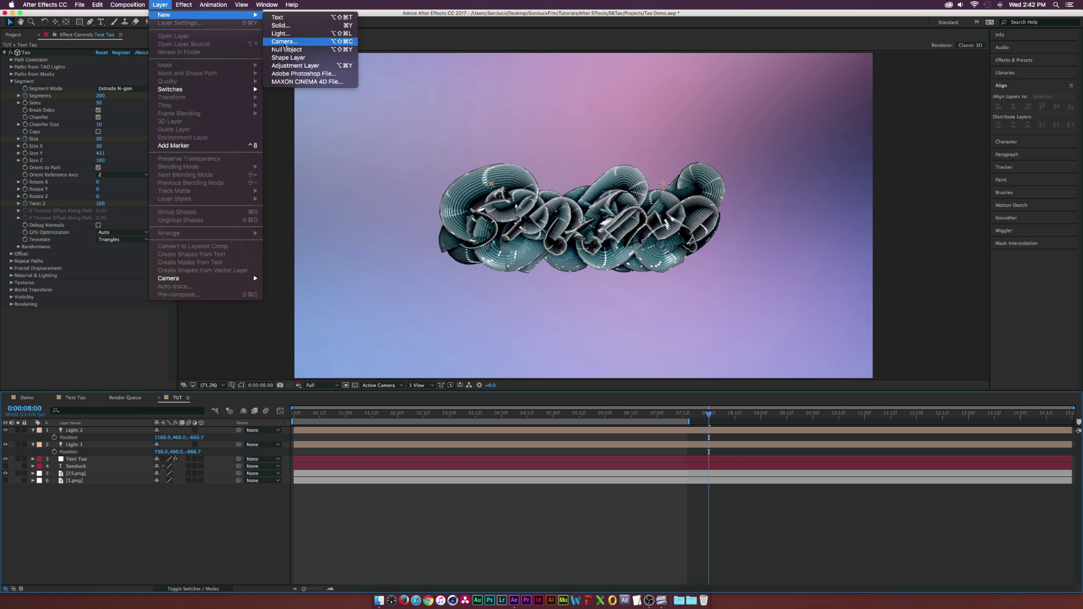
click(281, 43)
key(Return)
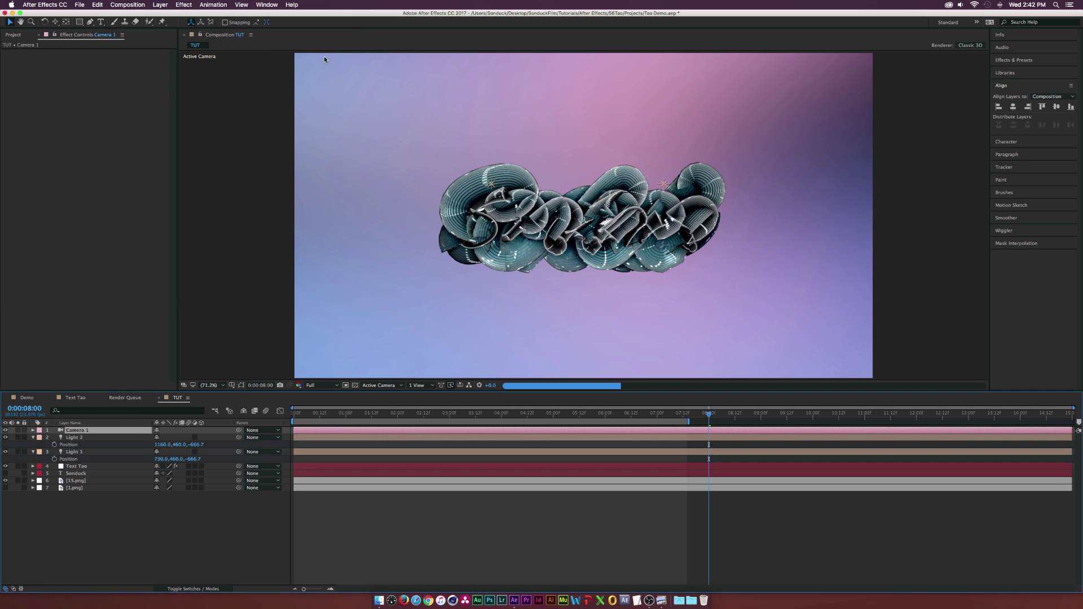
Keyframe Camera 1's Point of Interest and Position at 0:00:00:00 and move both keyframes to about 0:00:04:00.
drag(55, 22, 98, 31)
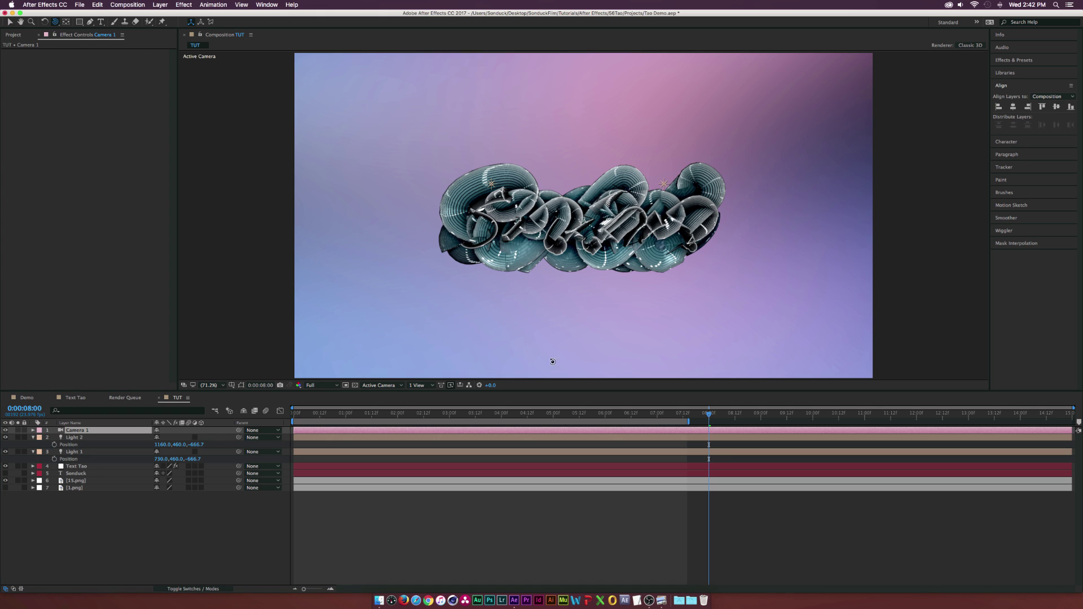
click(33, 431)
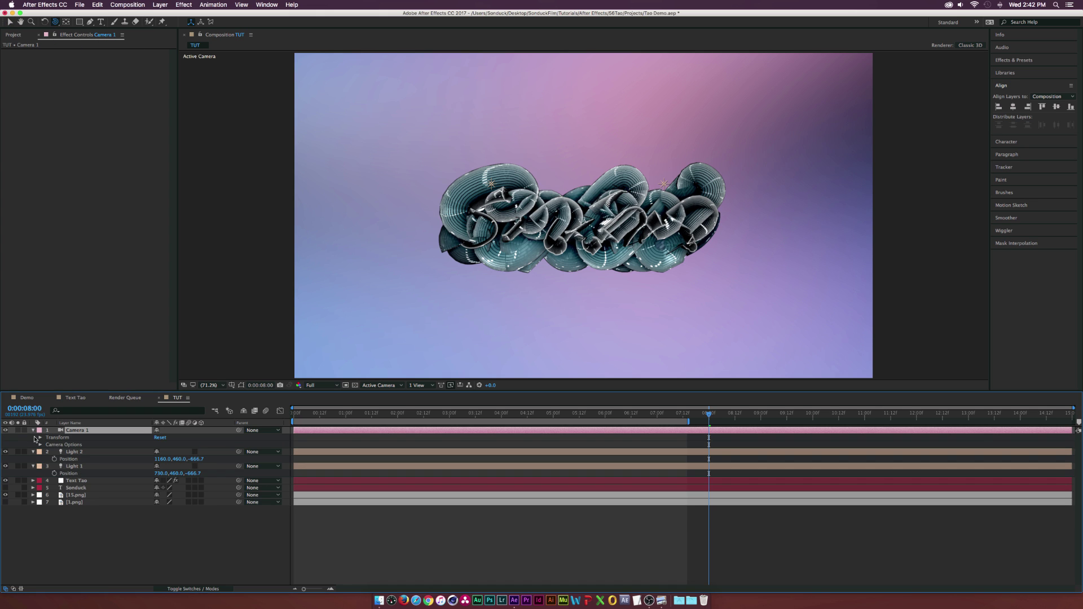
click(40, 438)
click(289, 417)
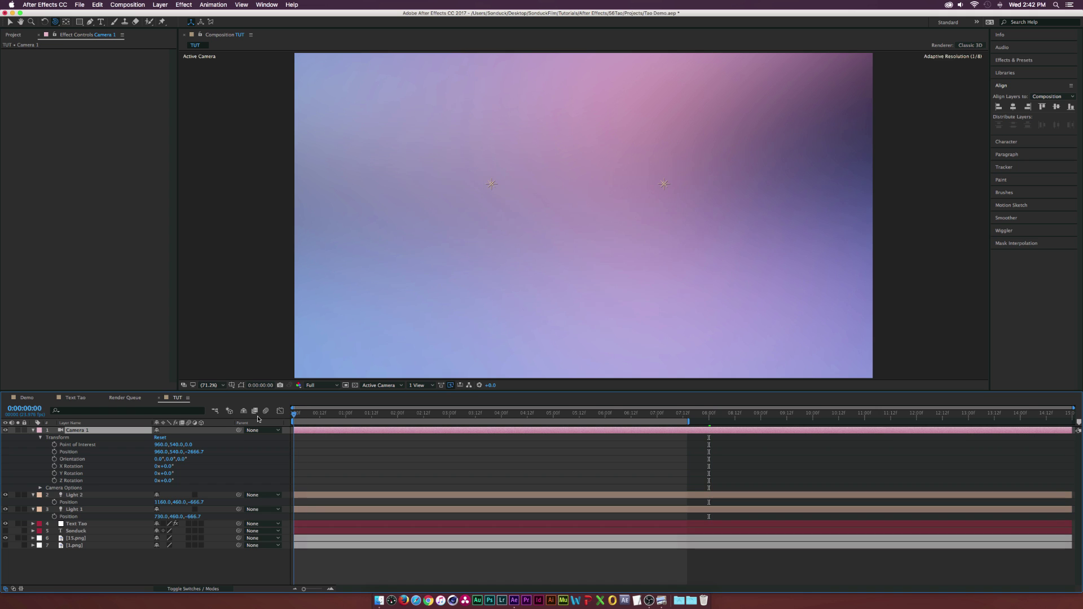
click(54, 444)
shift+click(55, 452)
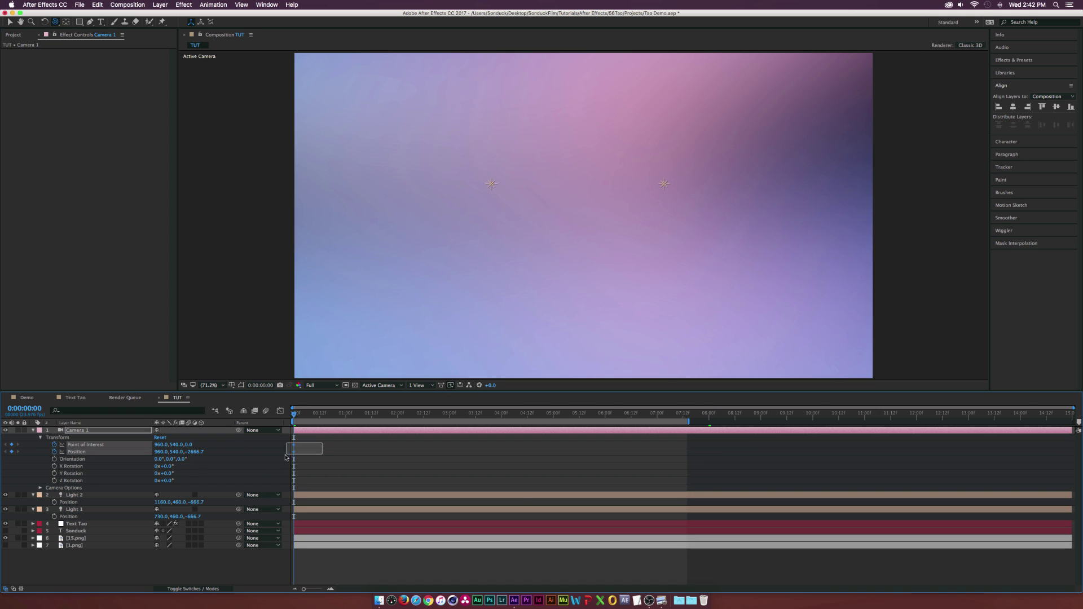
drag(410, 448, 524, 449)
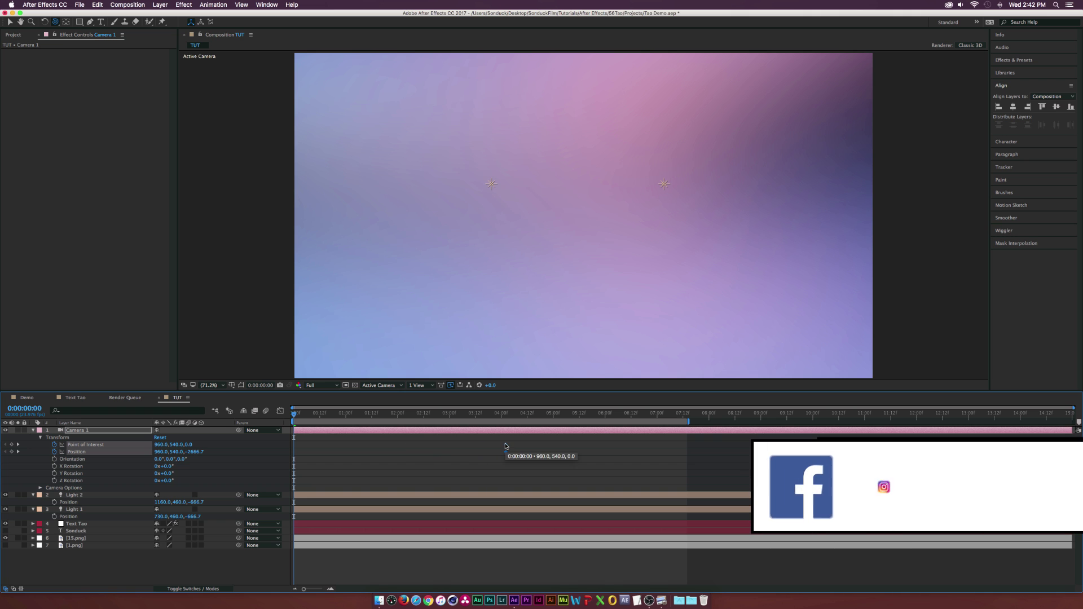
Orbit the camera to a side view at 0:00:01:21, move those keyframes to the composition start, and preview the camera move.
click(391, 412)
drag(640, 249, 575, 251)
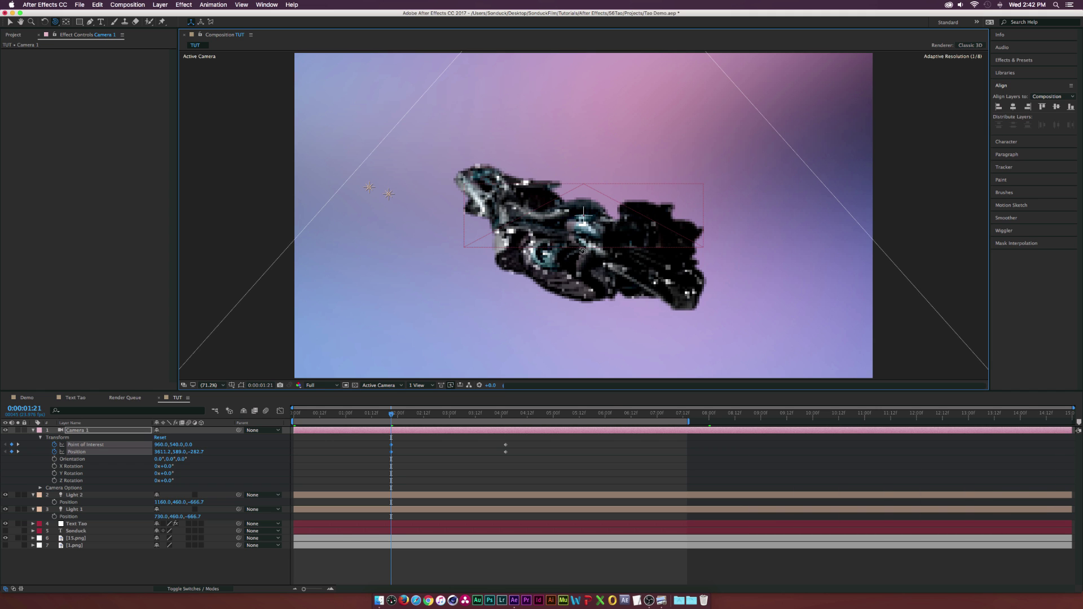
drag(386, 468, 294, 449)
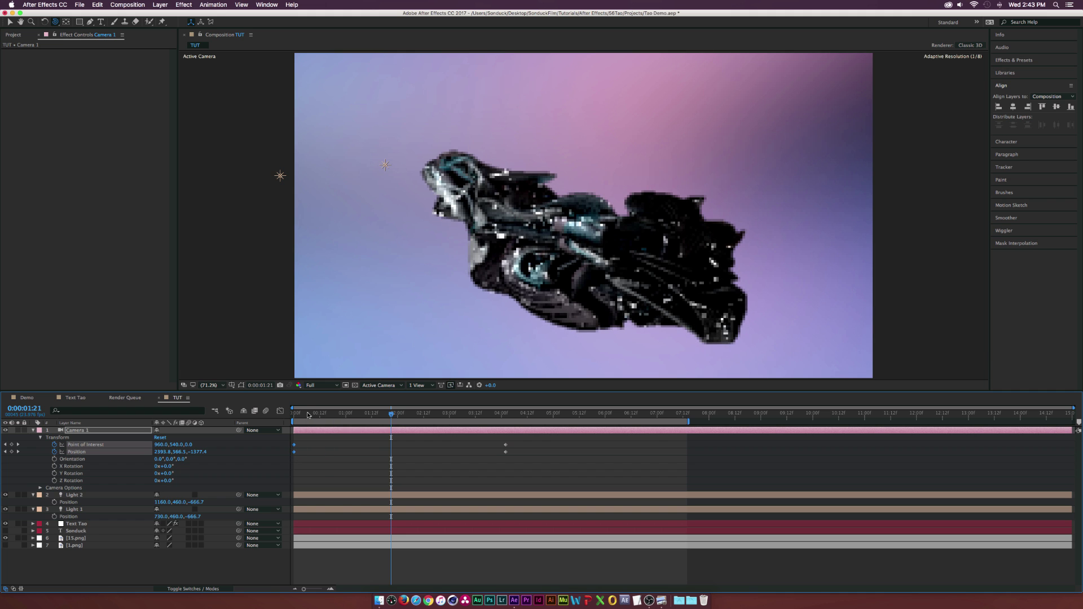
click(389, 414)
drag(395, 417, 556, 418)
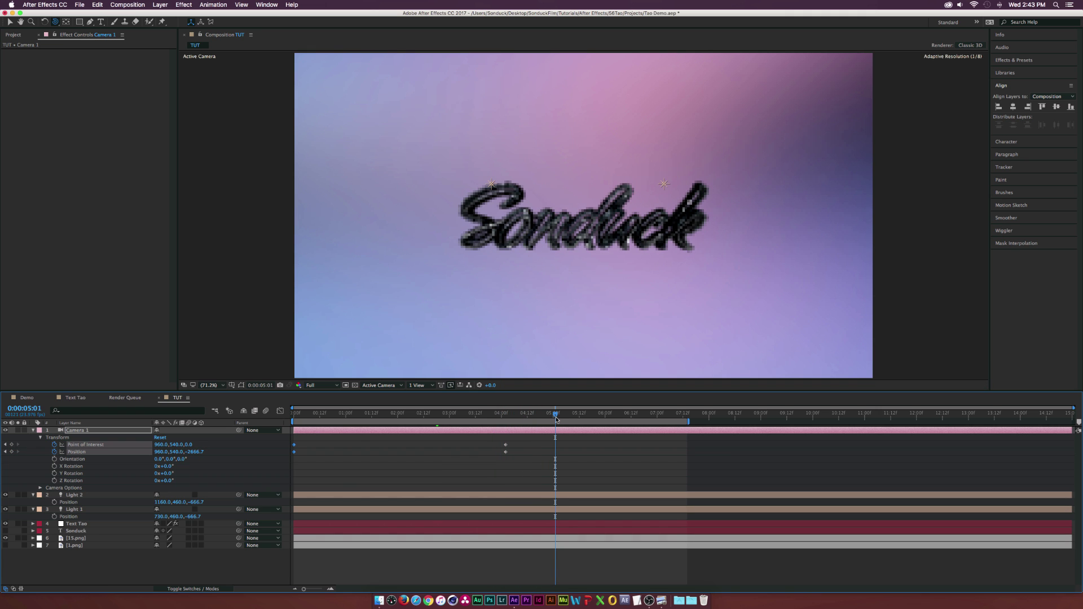
Select the ending Point of Interest and Position keyframes of Camera 1 near 0:00:04:00.
drag(482, 472, 510, 442)
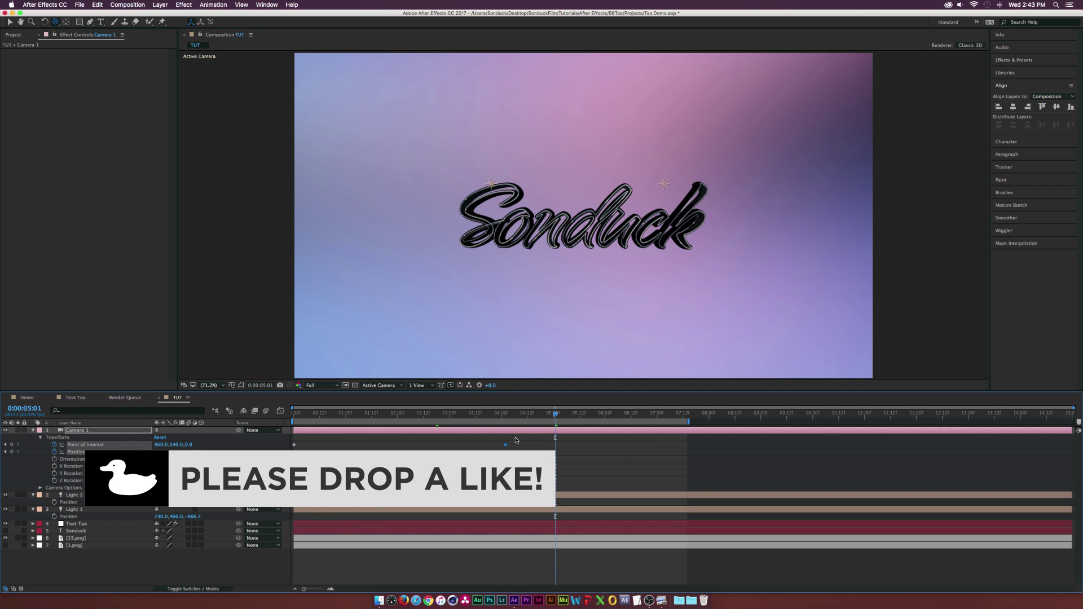